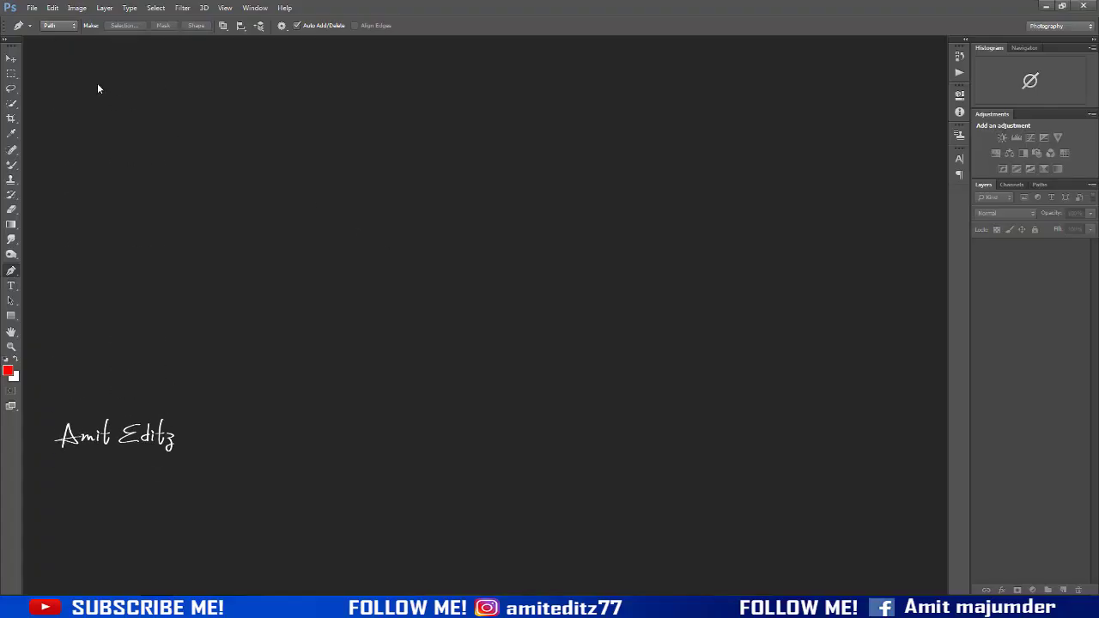
Open the photo efef copyaaaa.jpg from the visual water stock folder
key("v")
left_click(32, 8)
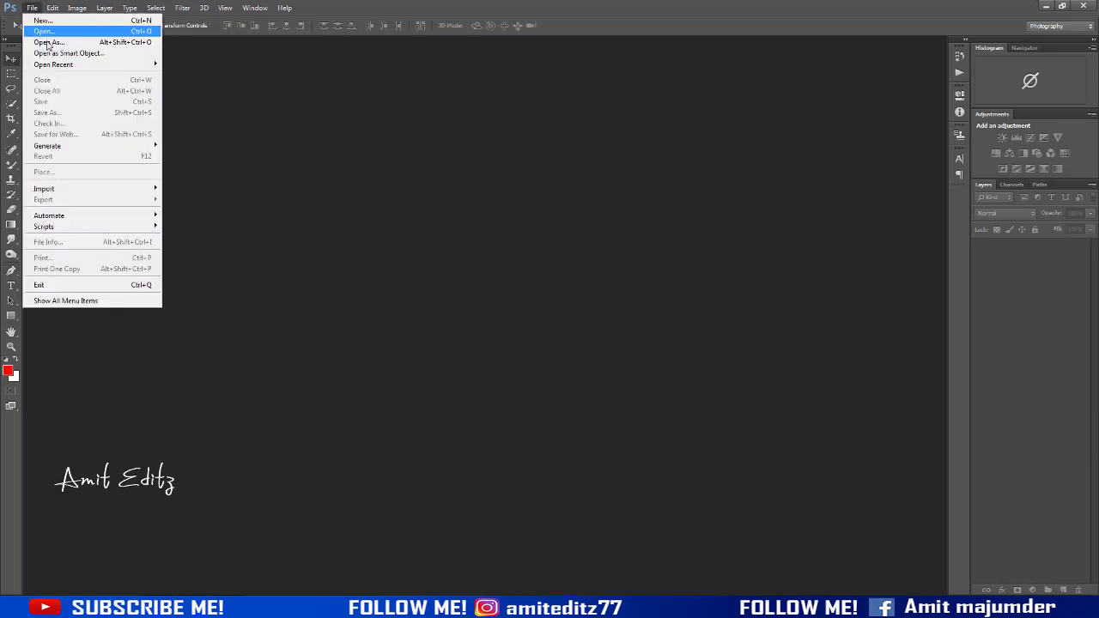
left_click(47, 33)
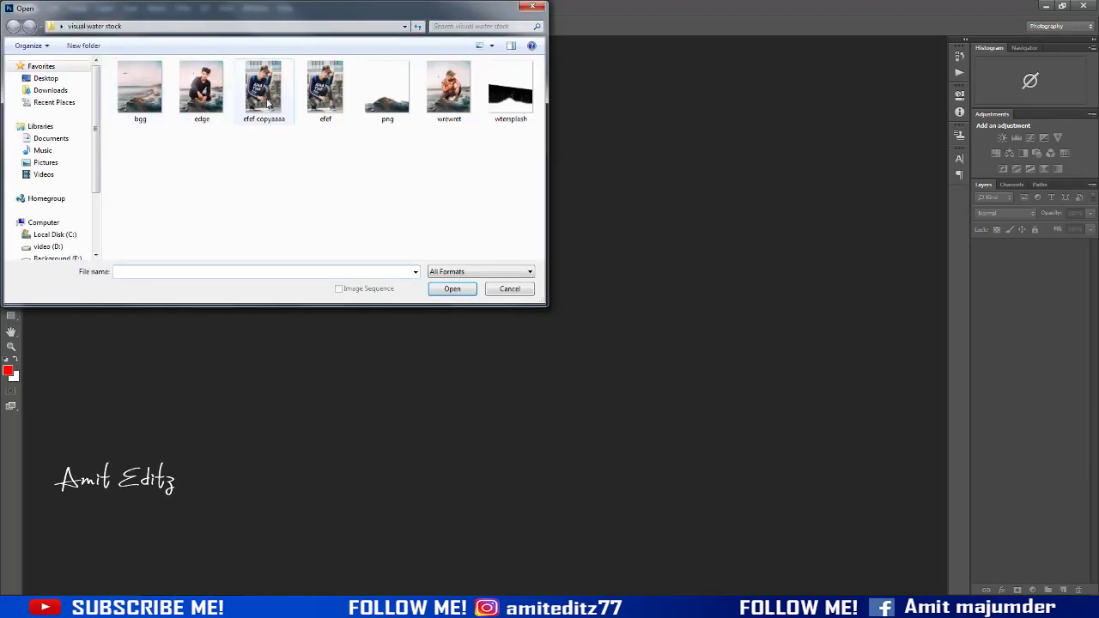
left_click(264, 89)
left_click(452, 289)
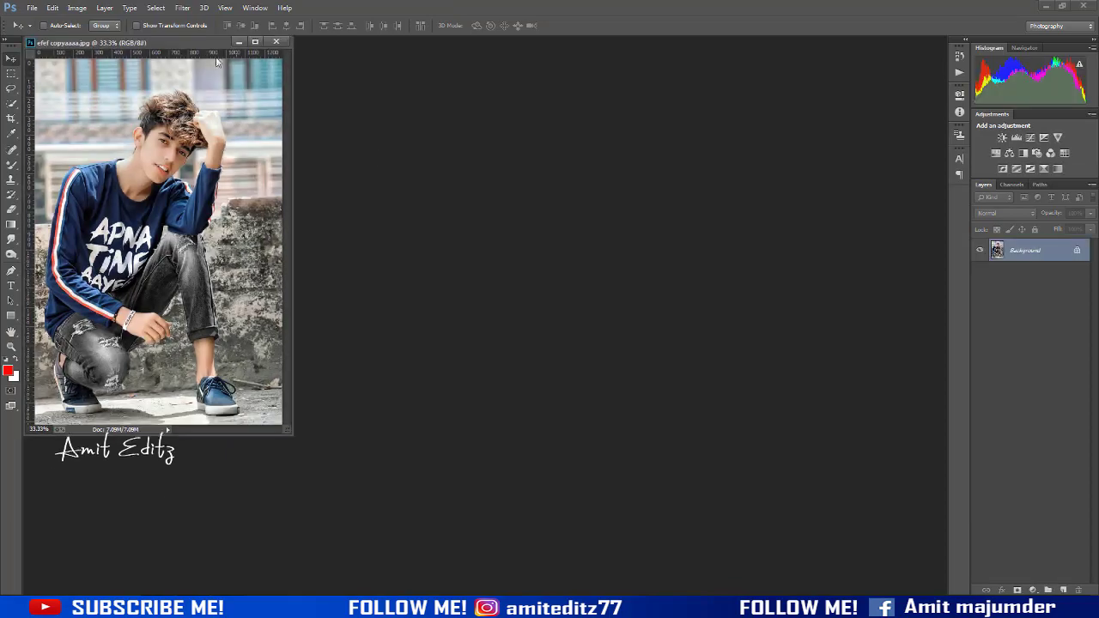
Dock the photo as a tab, zoom into the shoes, and pick the Pen tool in Path mode
left_click(256, 42)
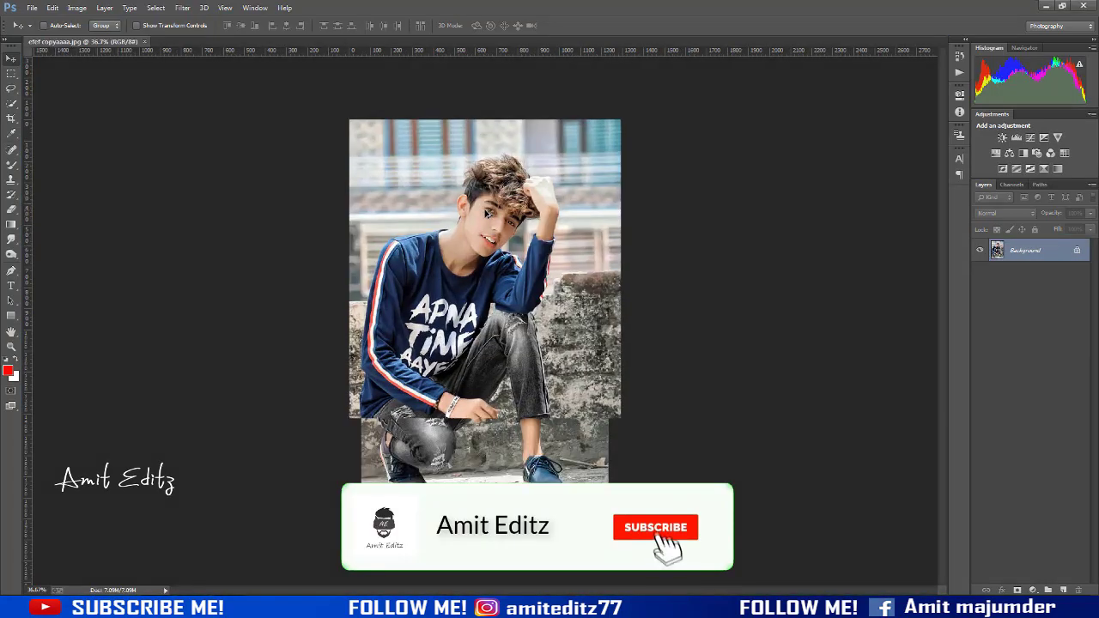
scroll(487, 213, "up", 3)
scroll(384, 226, "up", 3)
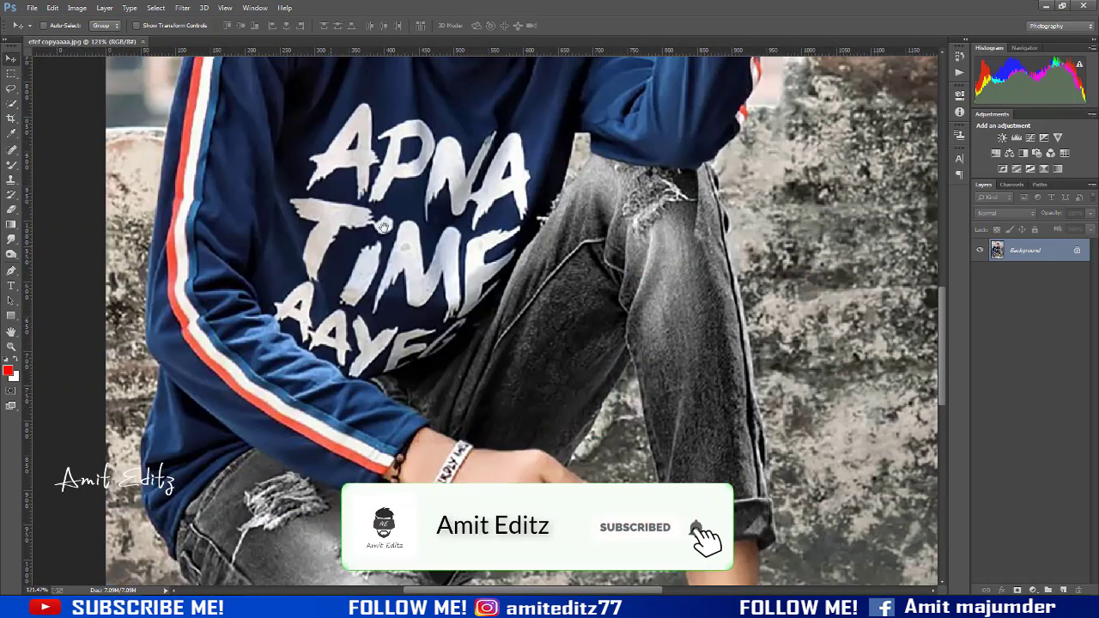
scroll(384, 225, "down", 5)
scroll(384, 225, "up", 1)
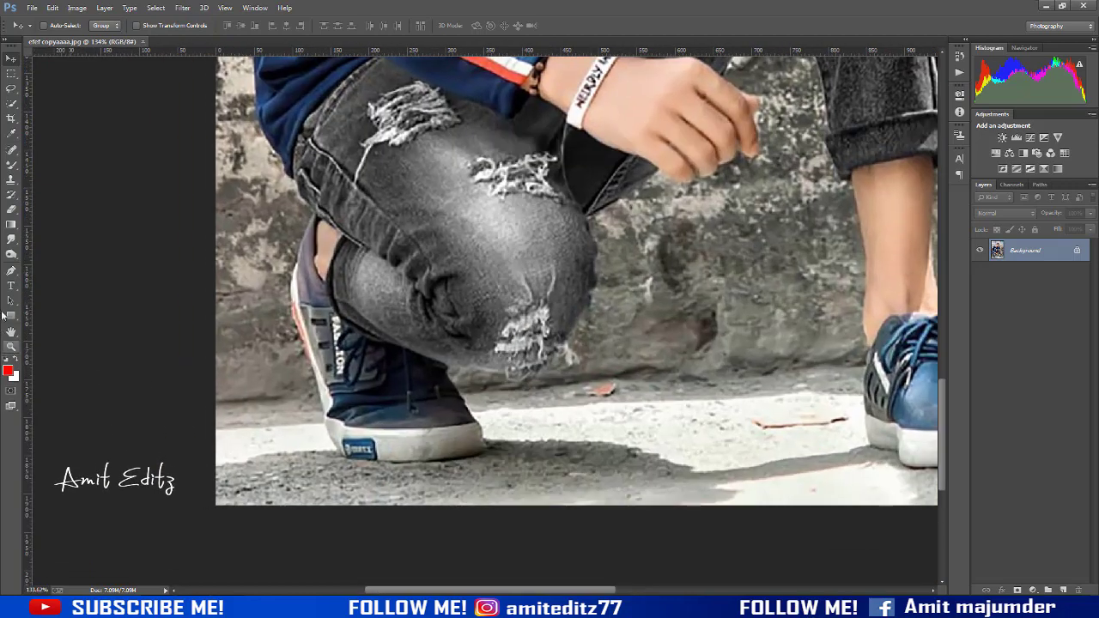
left_click(11, 271)
scroll(351, 469, "up", 1)
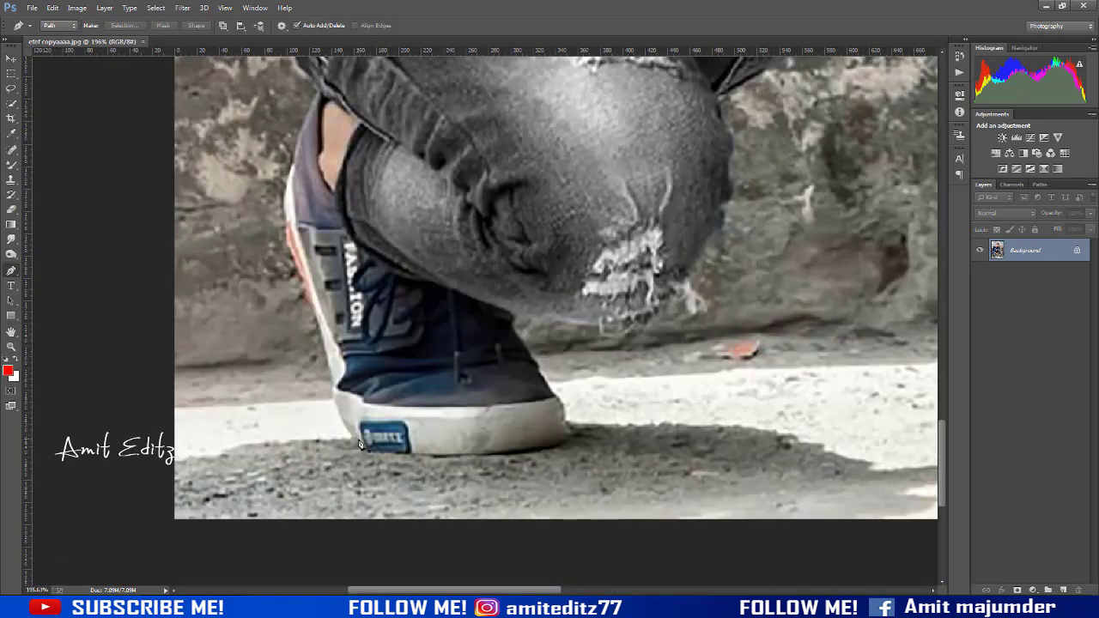
Pan up to the head and place path anchors along the neck and around the ear
scroll(358, 444, "up", 3)
scroll(363, 448, "up", 2)
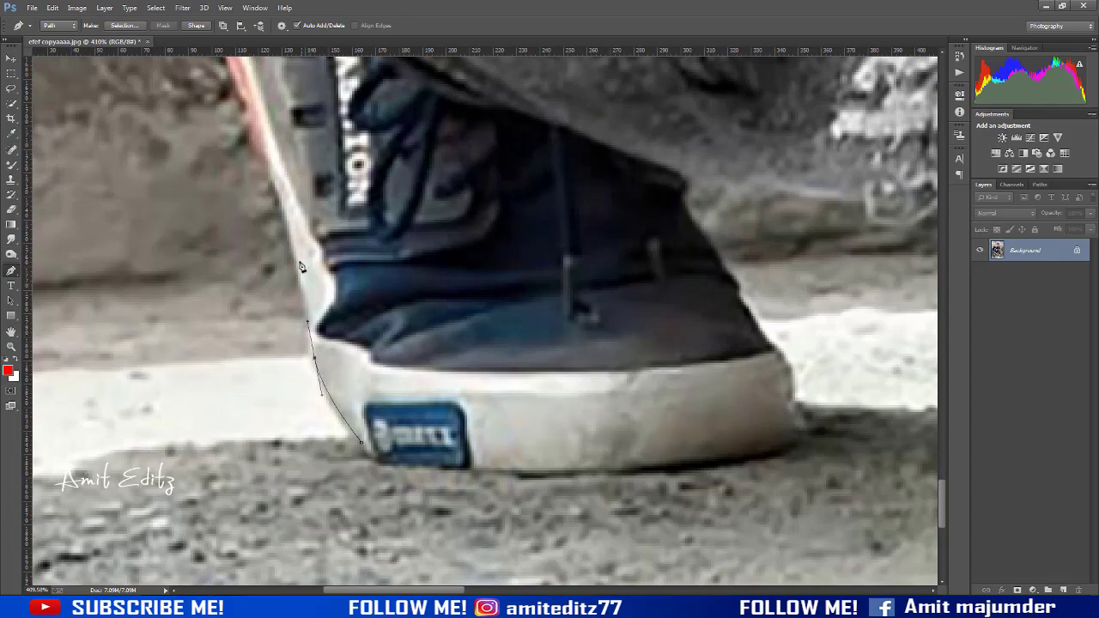
scroll(333, 341, "up", 3)
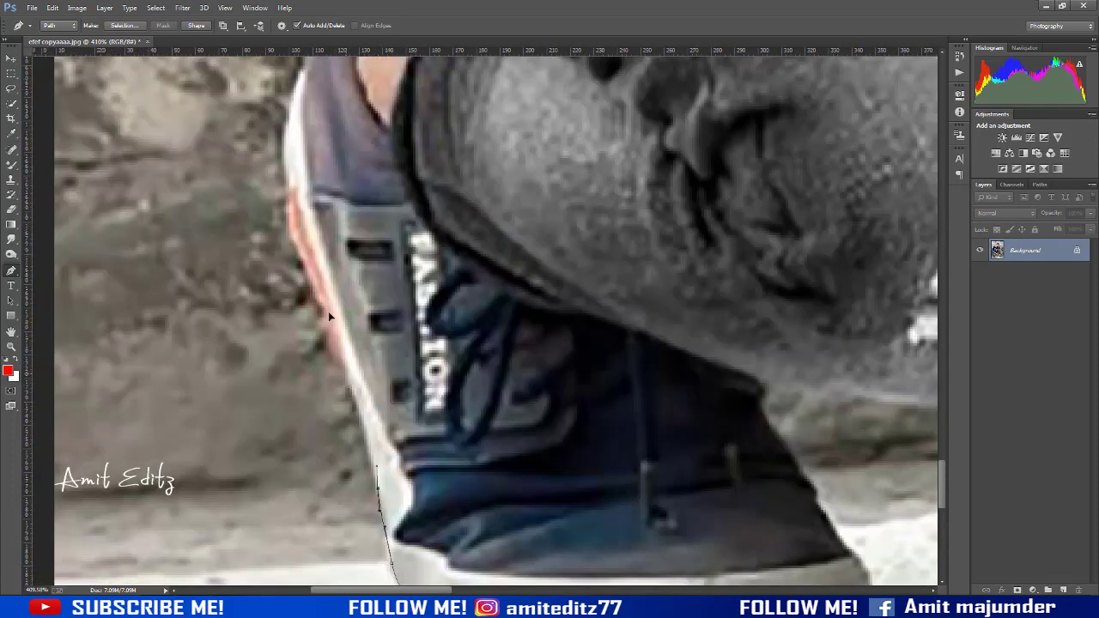
scroll(297, 429, "up", 1)
scroll(296, 425, "up", 3)
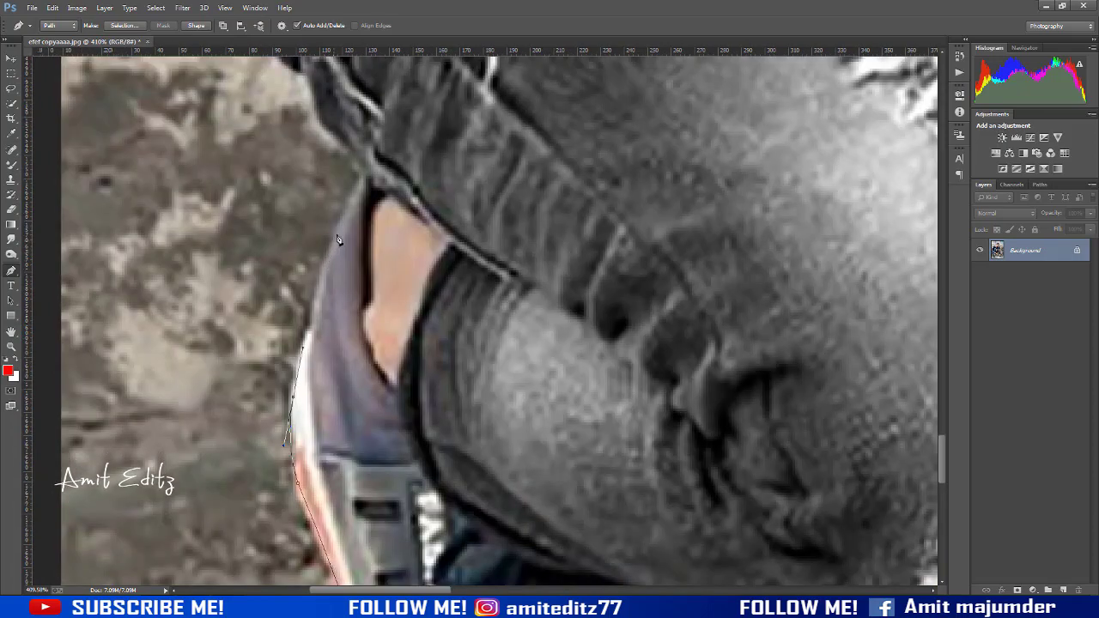
scroll(338, 239, "up", 2)
scroll(317, 237, "up", 2)
scroll(297, 234, "up", 2)
scroll(275, 231, "up", 2)
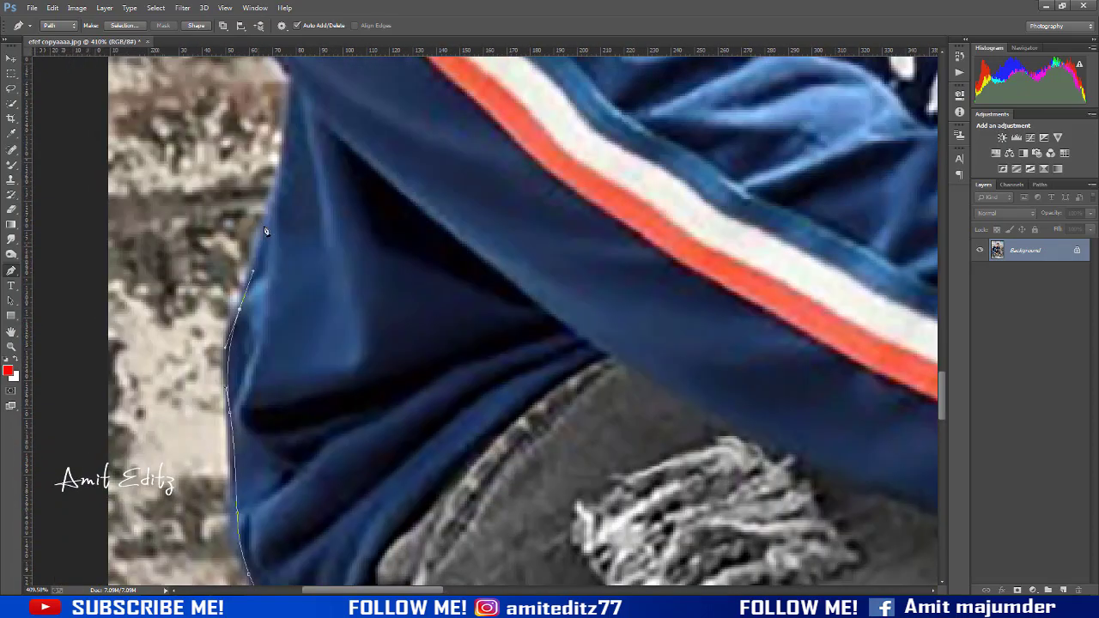
scroll(275, 257, "up", 2)
scroll(283, 275, "up", 2)
scroll(292, 214, "up", 2)
scroll(282, 293, "up", 2)
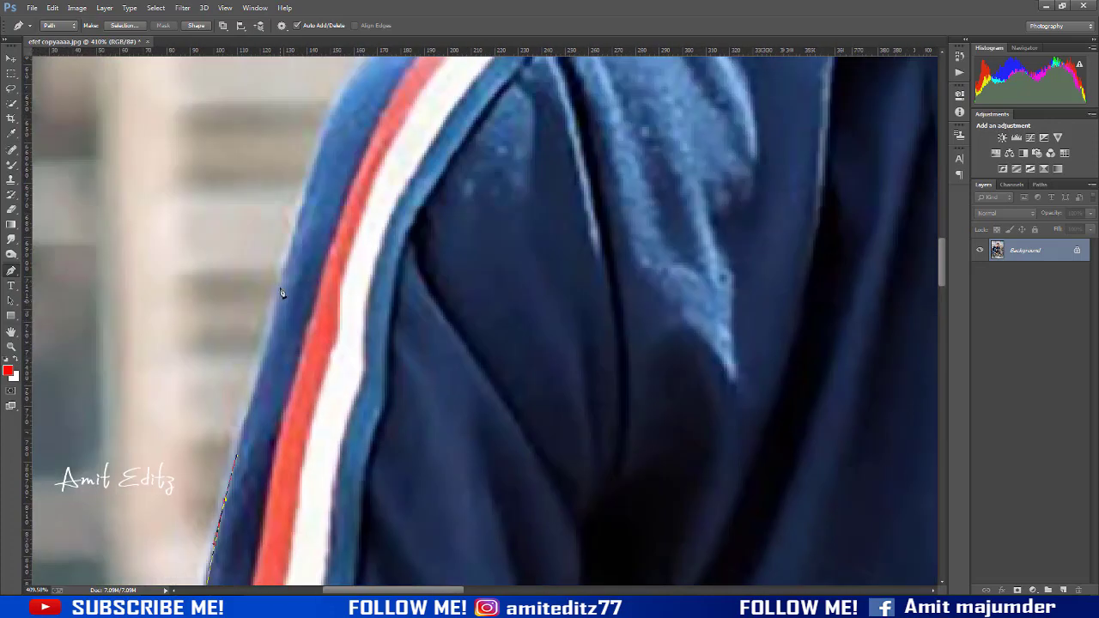
scroll(344, 257, "up", 3)
scroll(403, 257, "right", 3)
scroll(455, 283, "right", 3)
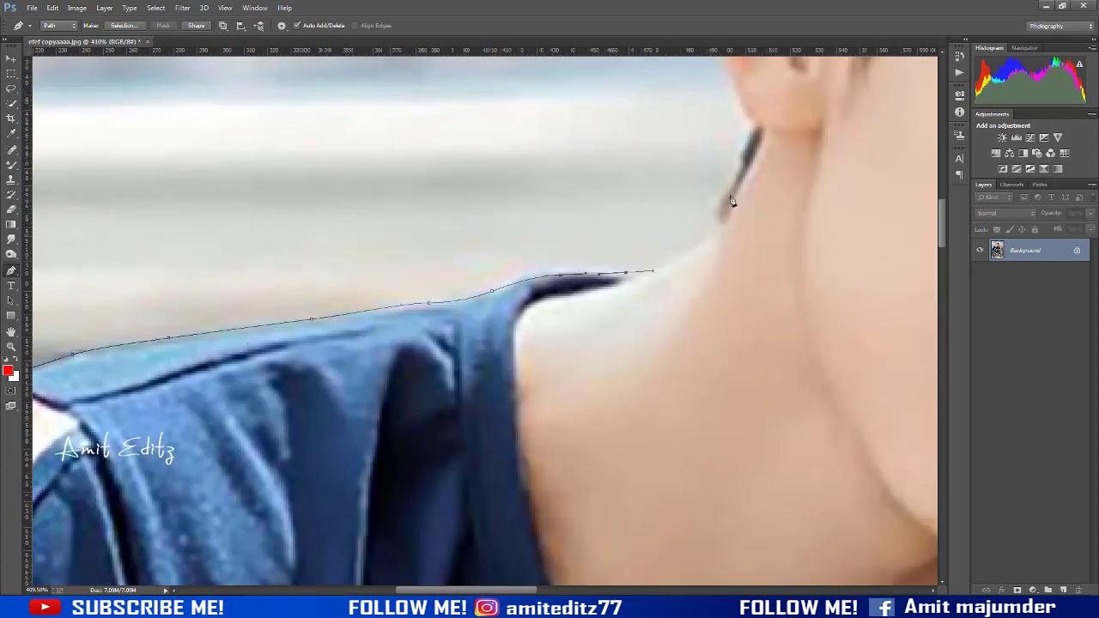
scroll(653, 284, "up", 3)
scroll(602, 361, "right", 3)
left_click(559, 167)
scroll(481, 258, "up", 3)
left_click(381, 368)
left_click(406, 345)
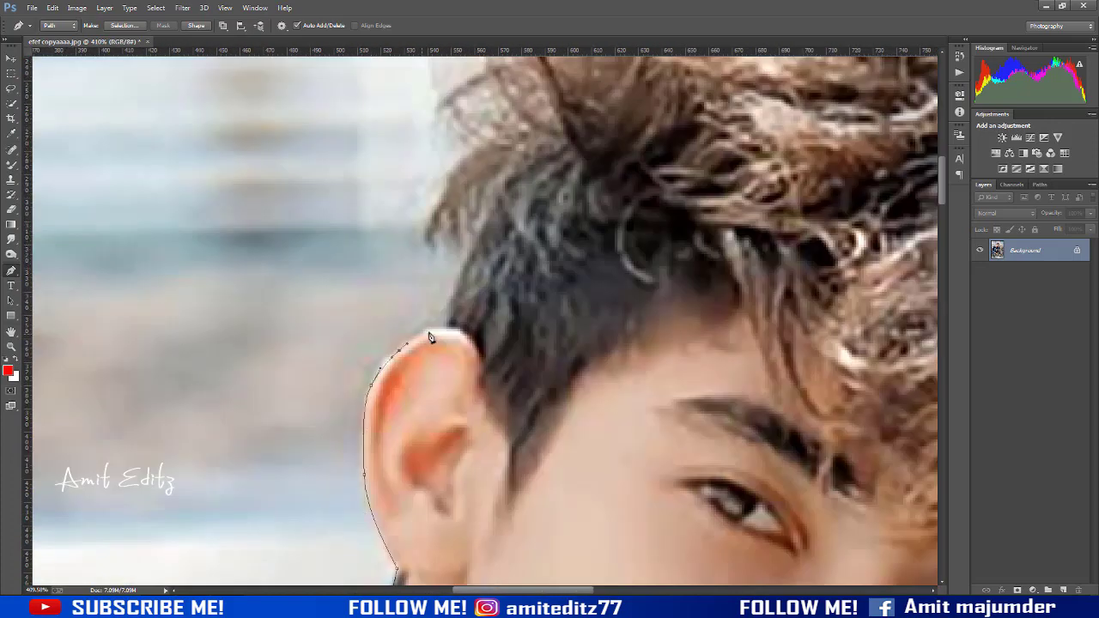
Extend the path along the hair edge, over the raised hand and down the arm
scroll(431, 337, "up", 3)
scroll(481, 180, "right", 3)
scroll(601, 249, "right", 3)
left_click(452, 229)
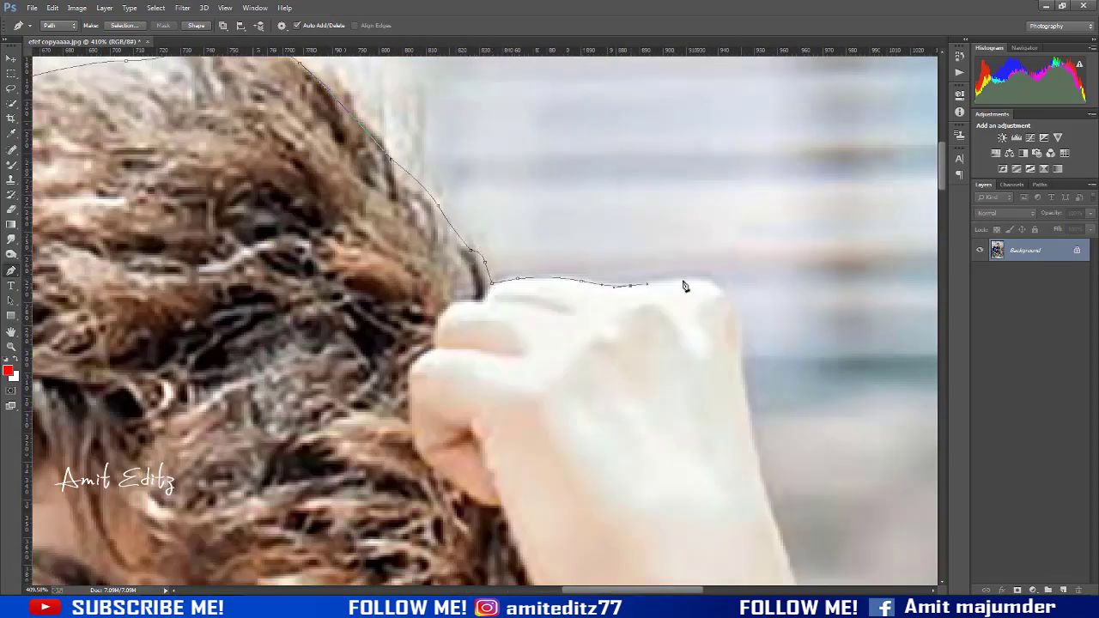
scroll(685, 286, "right", 3)
left_click(369, 197)
scroll(375, 341, "down", 3)
scroll(376, 341, "down", 3)
left_click(430, 127)
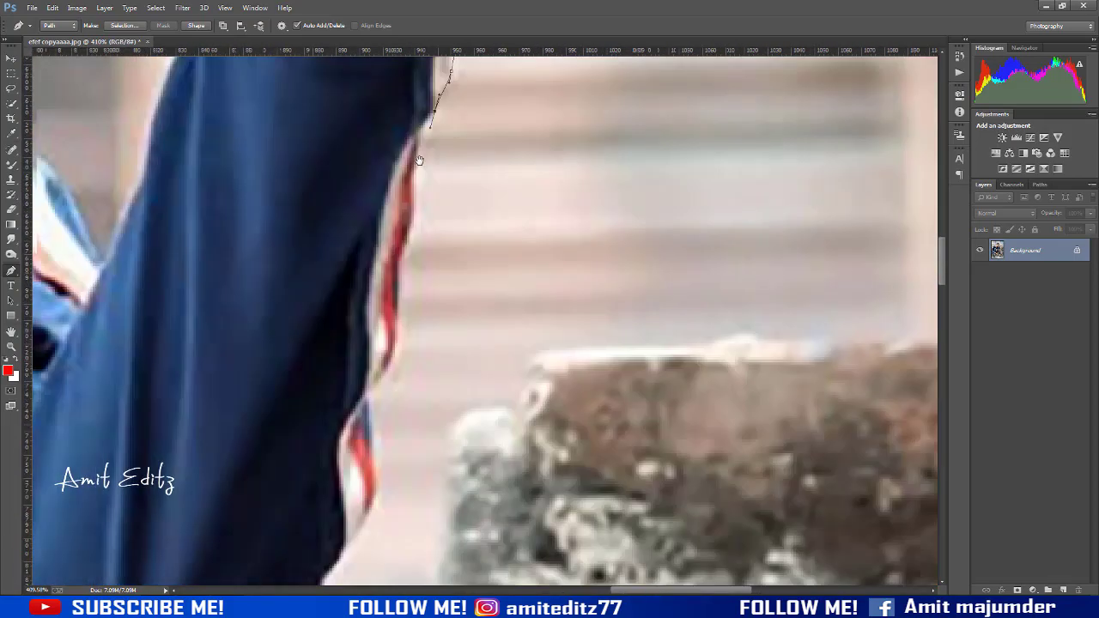
Pan down and add anchors along the shoe laces, toe edge and shoe tip
scroll(419, 163, "down", 3)
scroll(417, 167, "down", 3)
scroll(412, 176, "down", 3)
scroll(408, 185, "down", 2)
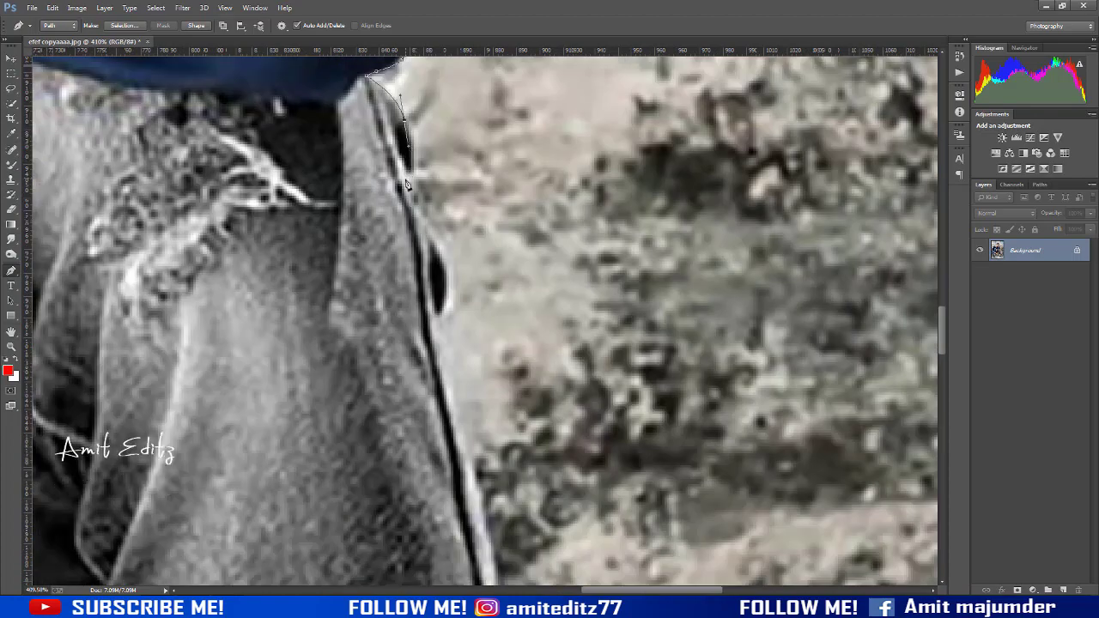
scroll(440, 371, "down", 3)
scroll(442, 326, "down", 3)
scroll(442, 258, "down", 3)
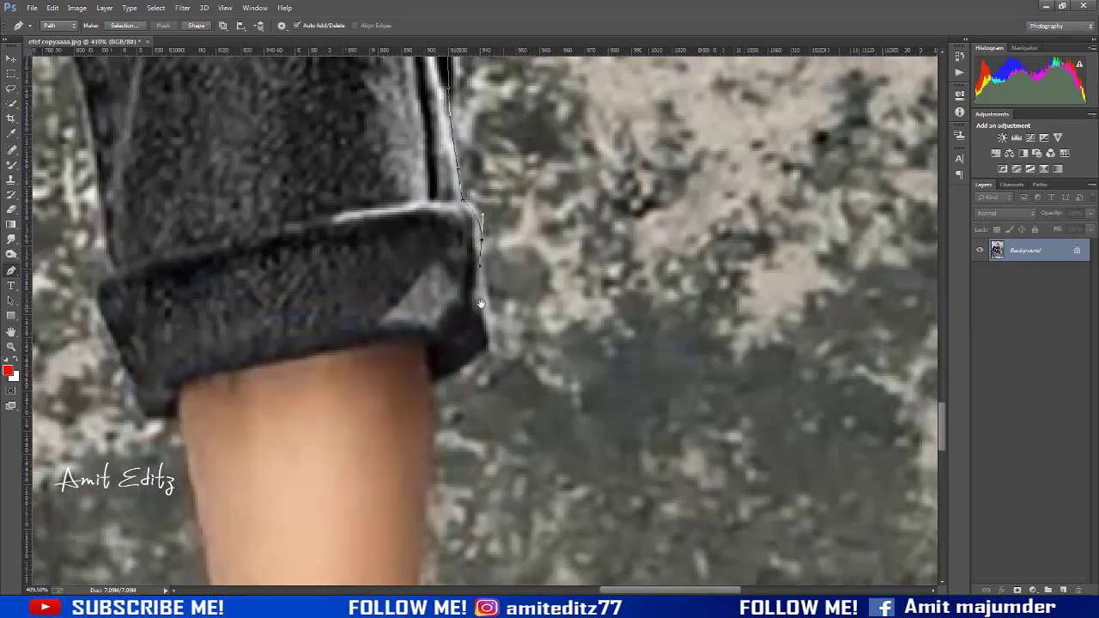
scroll(444, 200, "down", 3)
scroll(443, 200, "down", 5)
scroll(444, 200, "down", 5)
scroll(515, 258, "down", 3)
left_click(524, 239)
left_click(551, 246)
left_click(571, 305)
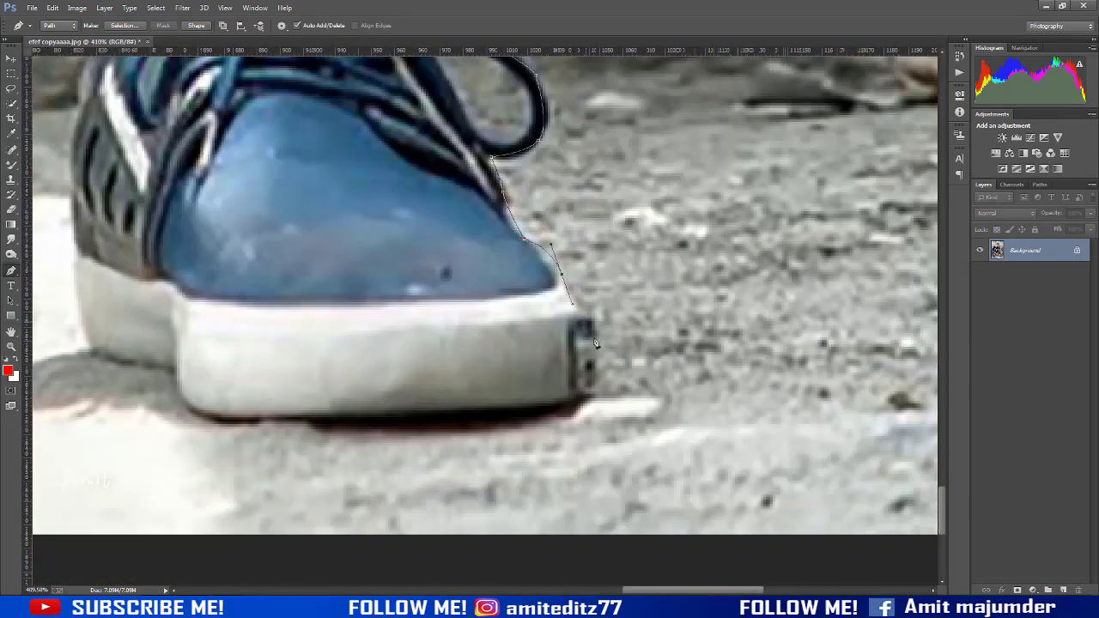
scroll(155, 369, "up", 3)
scroll(484, 351, "up", 5)
scroll(484, 351, "up", 5)
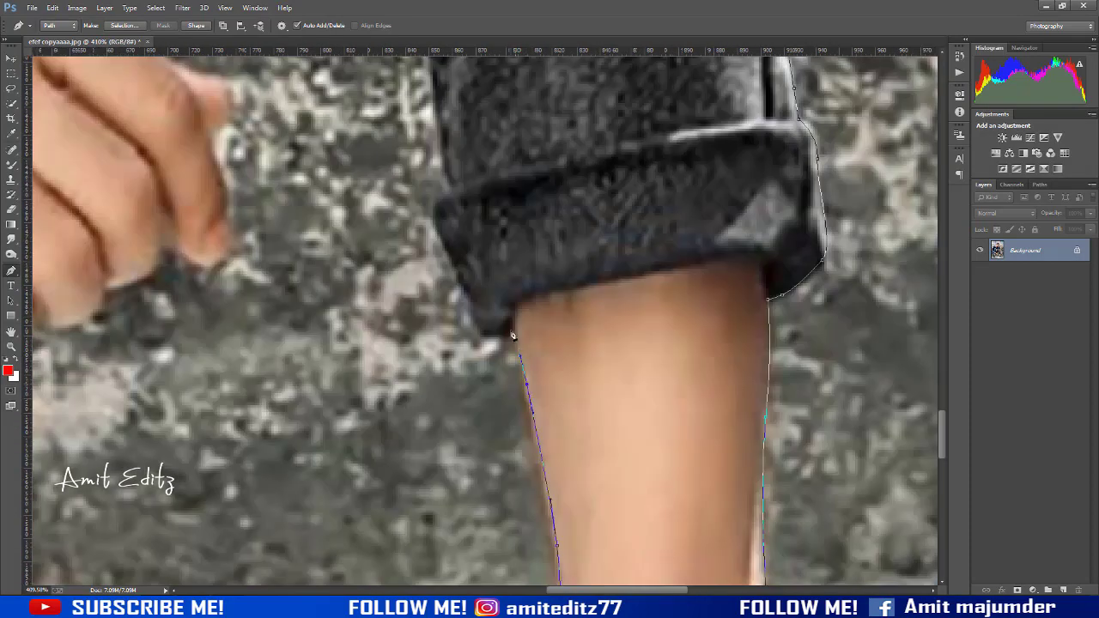
scroll(437, 208, "up", 5)
scroll(436, 258, "up", 5)
scroll(436, 301, "up", 5)
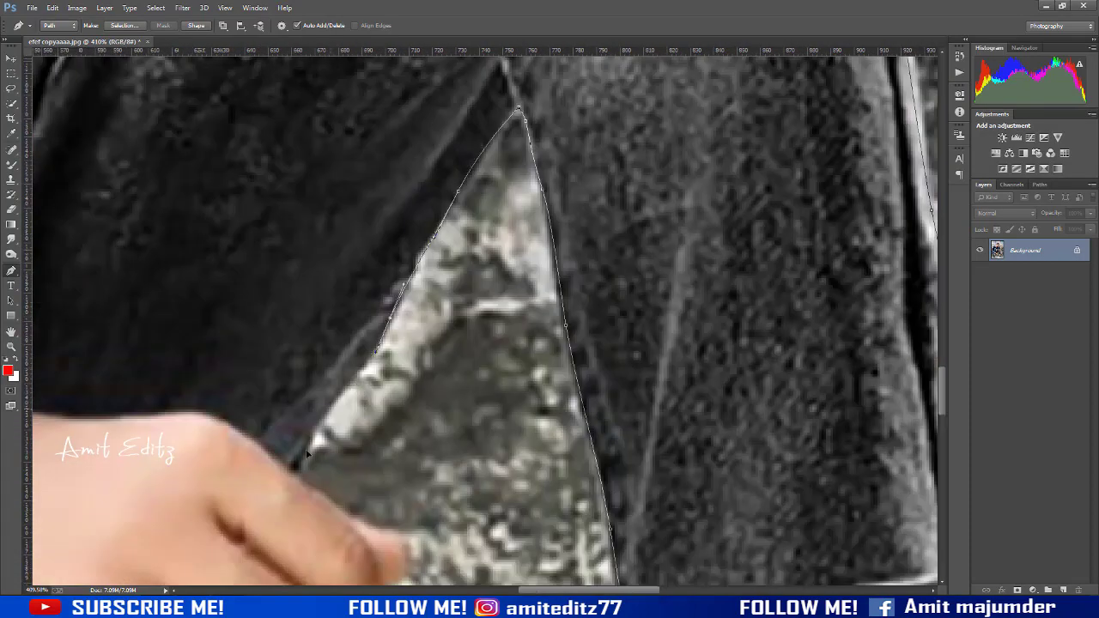
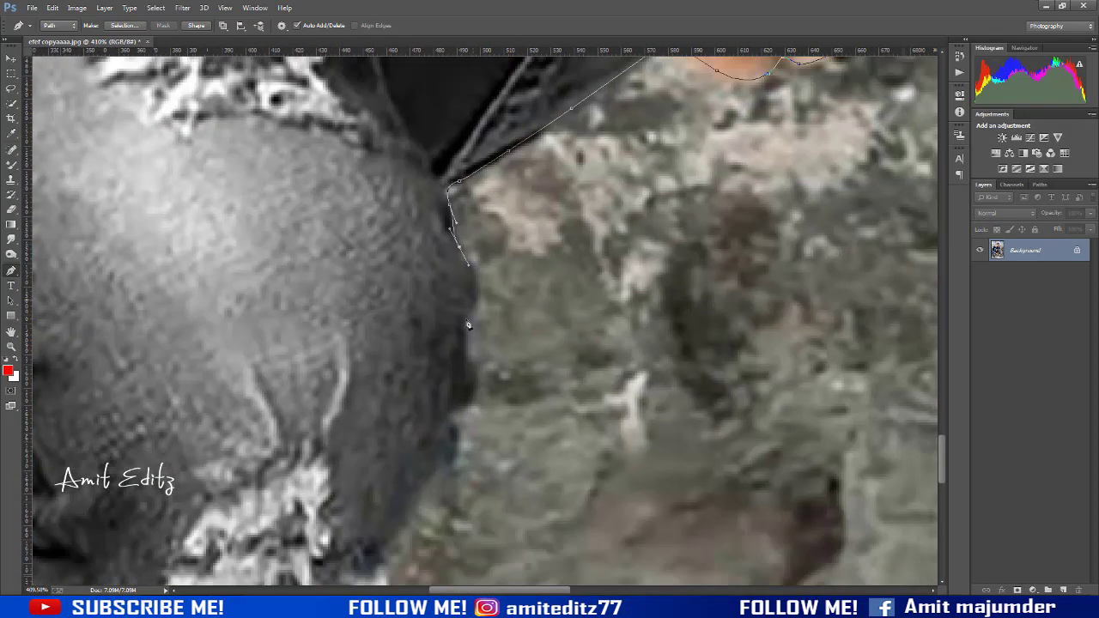
Finish the pen path around the background gap between the shirt hem and jeans
scroll(473, 284, "down", 5)
scroll(412, 275, "down", 5)
scroll(395, 326, "down", 5)
left_click_drag(519, 454, 519, 489)
scroll(405, 330, "down", 5)
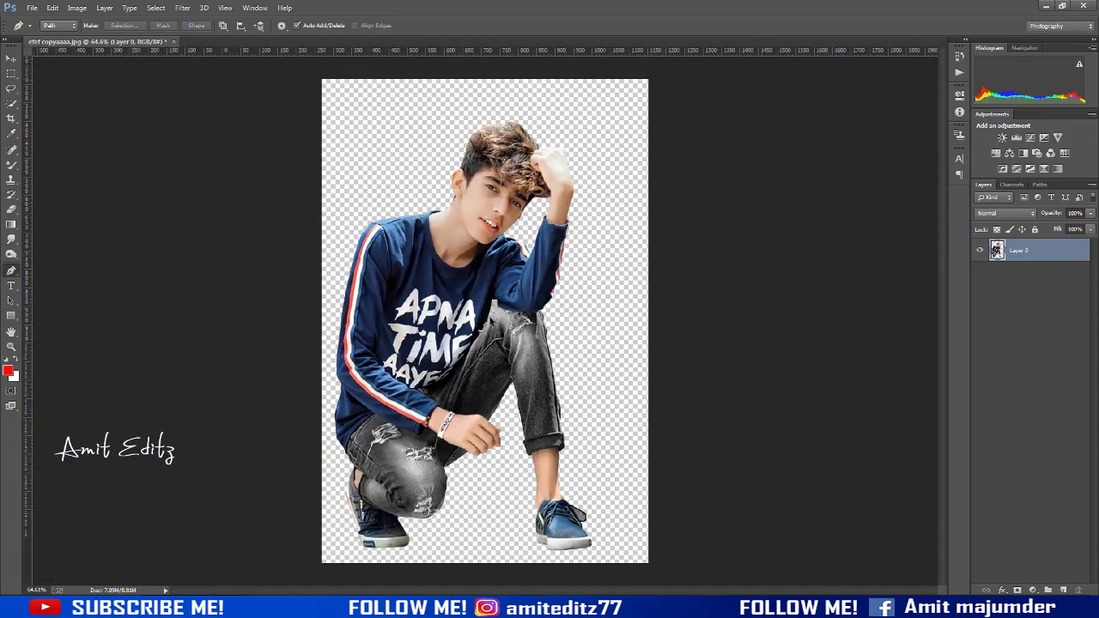
scroll(398, 376, "up", 5)
scroll(398, 376, "up", 3)
scroll(397, 376, "up", 2)
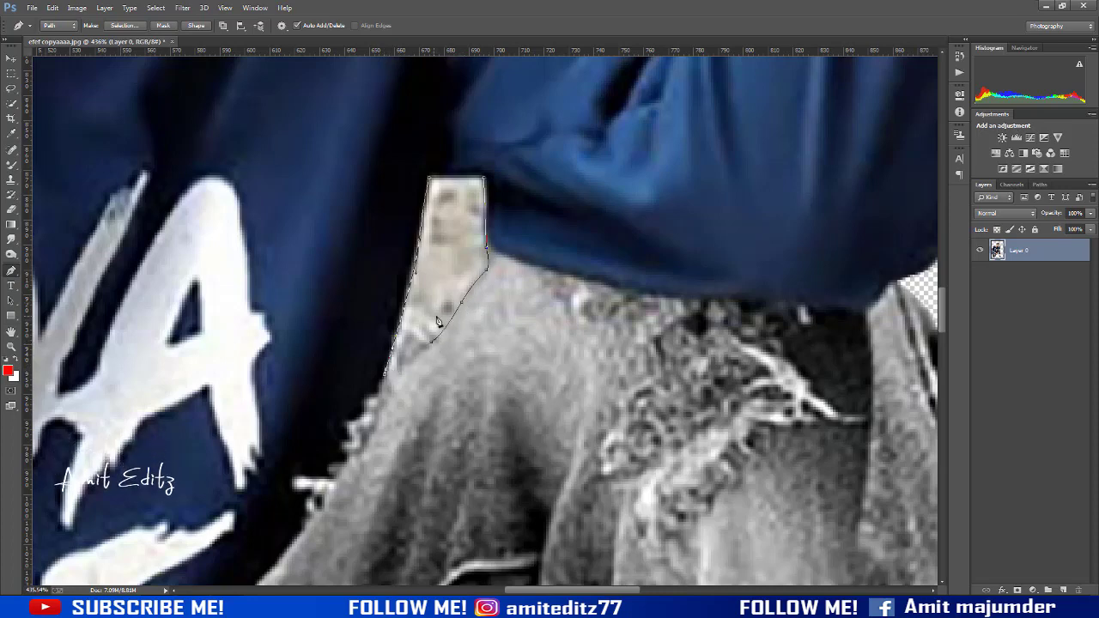
Turn the path into a selection, delete the background patch, and fit the image on screen
right_click(438, 256)
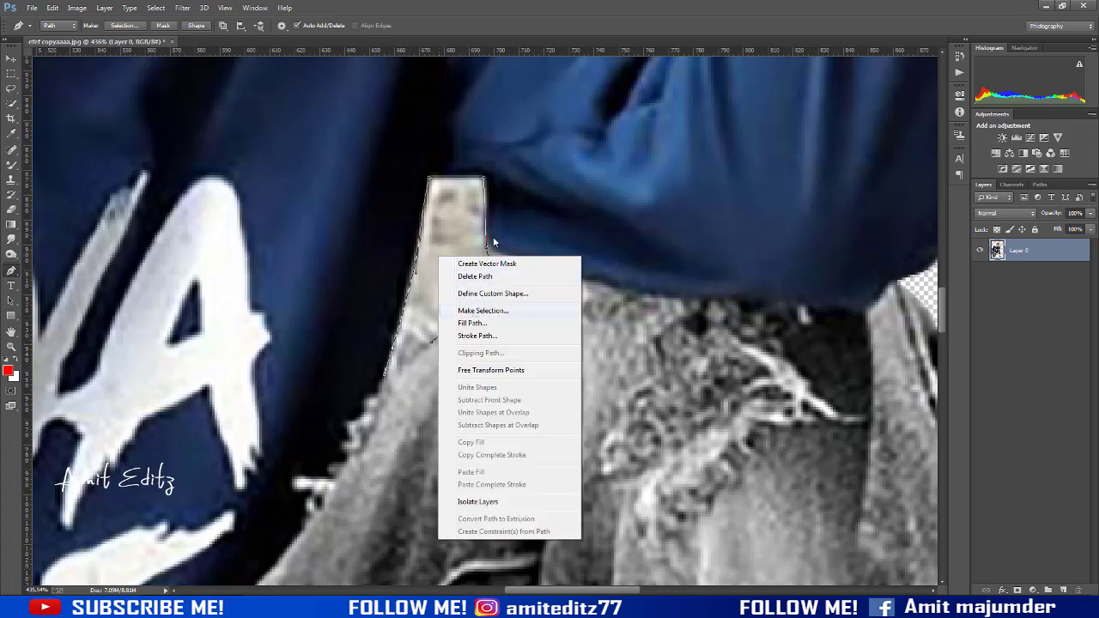
left_click(483, 310)
left_click(600, 183)
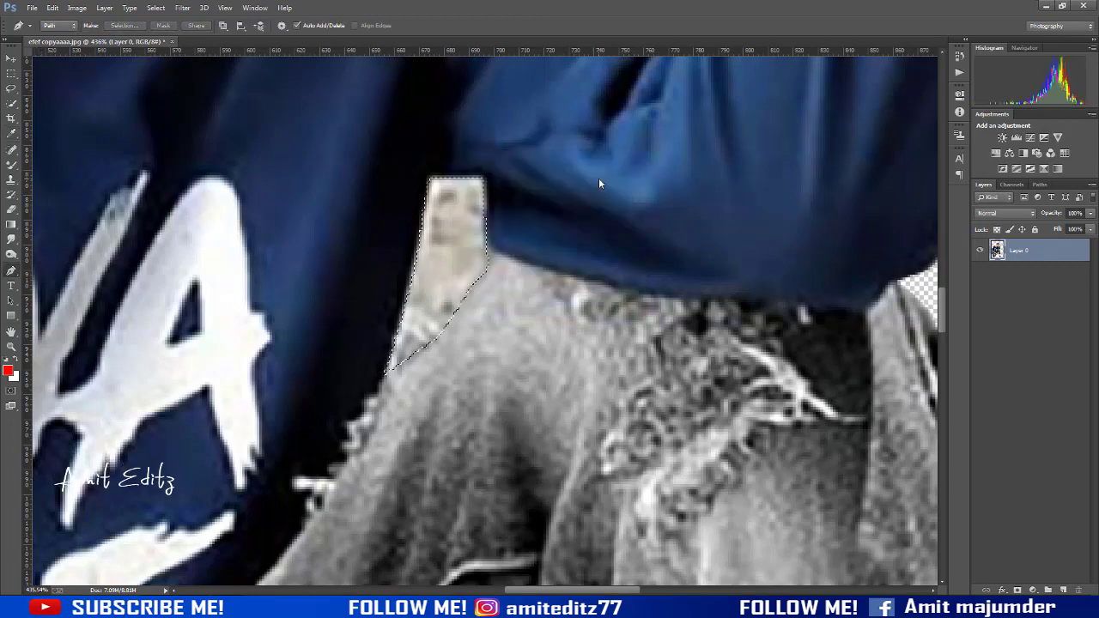
key("Delete")
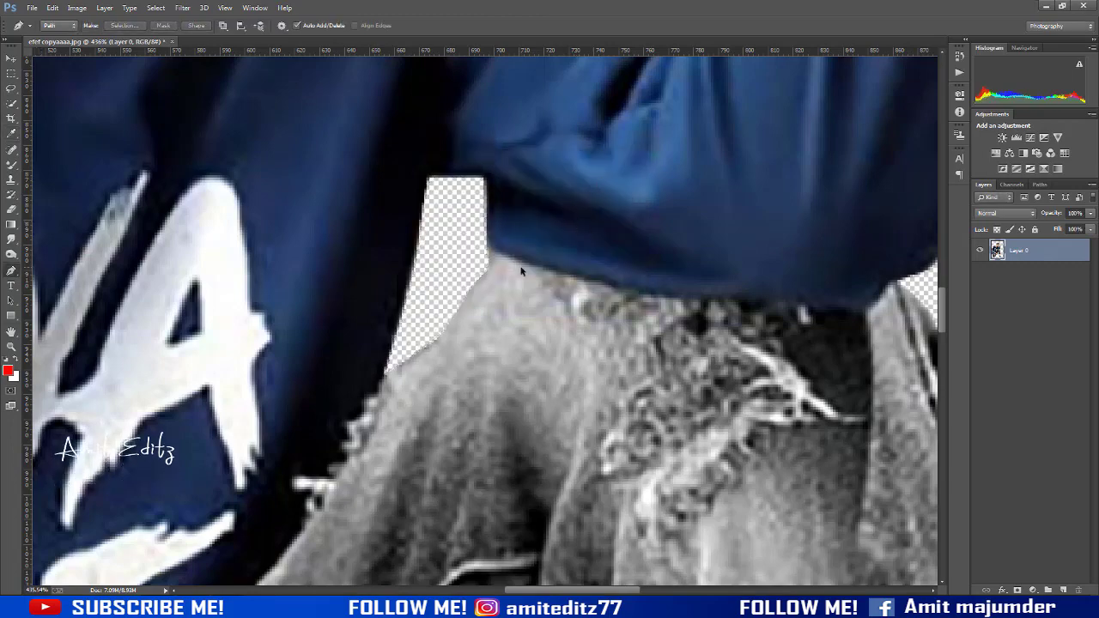
key("ctrl+0")
scroll(521, 273, "down", 3)
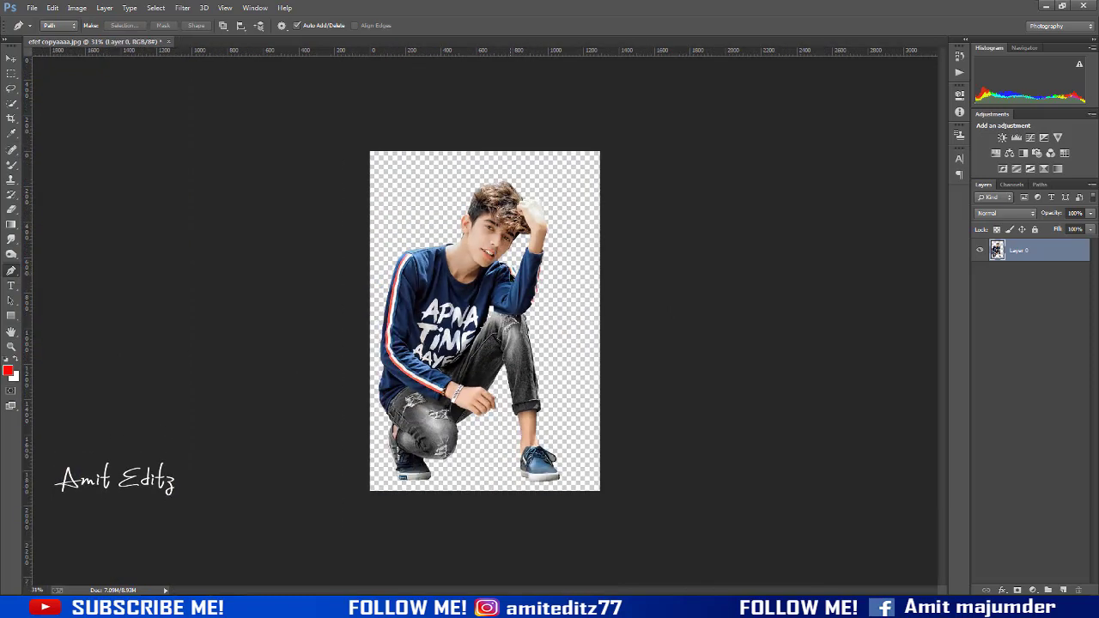
Extend the canvas upward and rightward with the Crop tool, then move the boy up and right
left_click(11, 118)
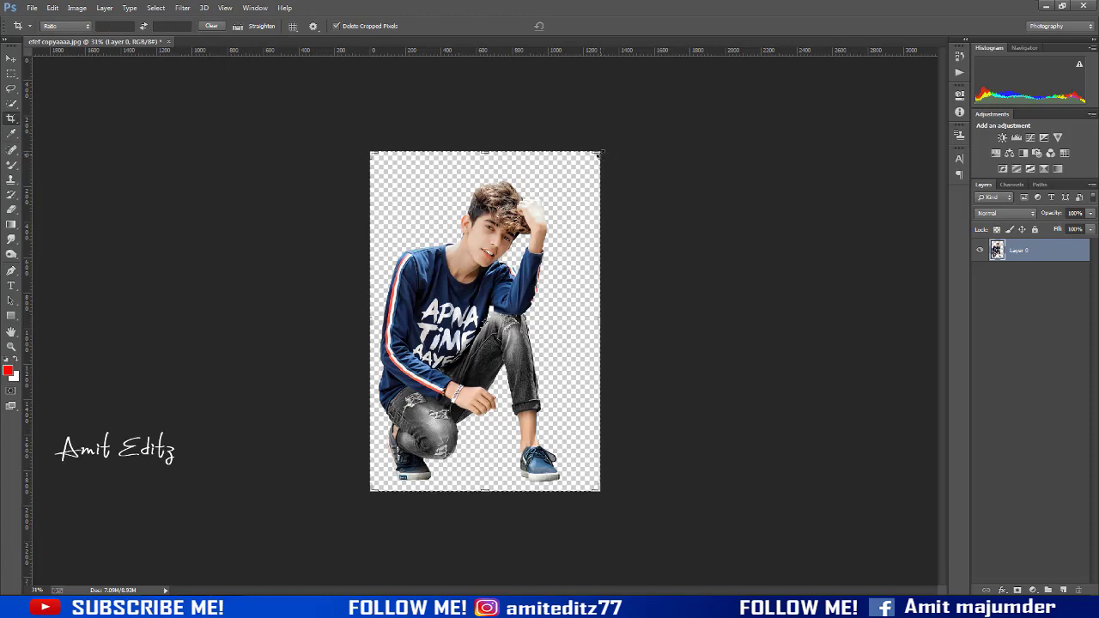
left_click_drag(599, 155, 651, 103)
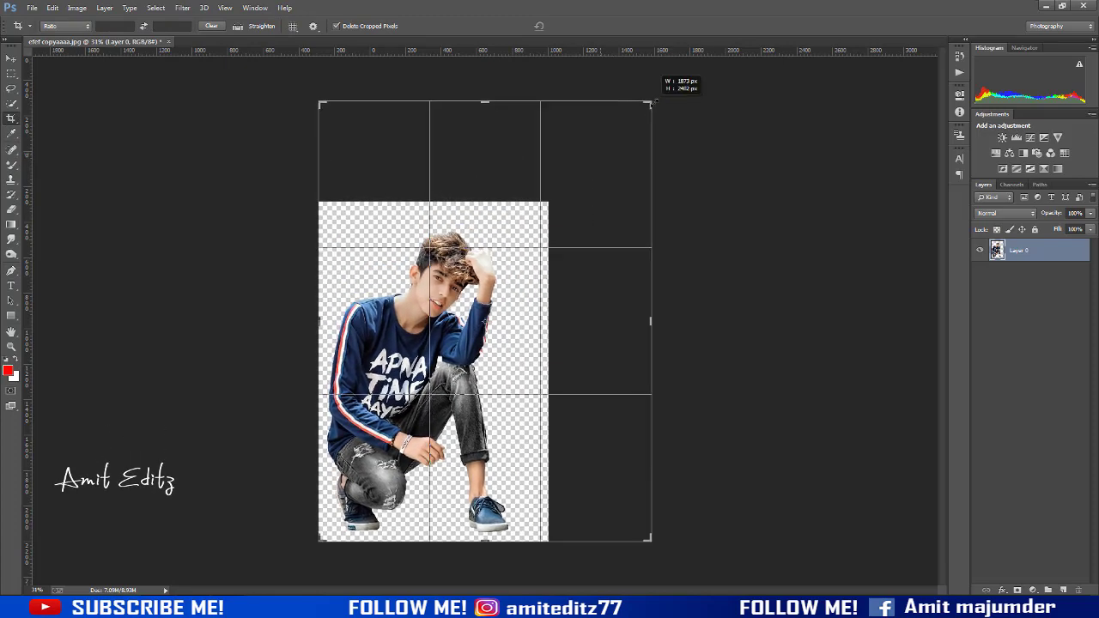
left_click_drag(651, 103, 658, 101)
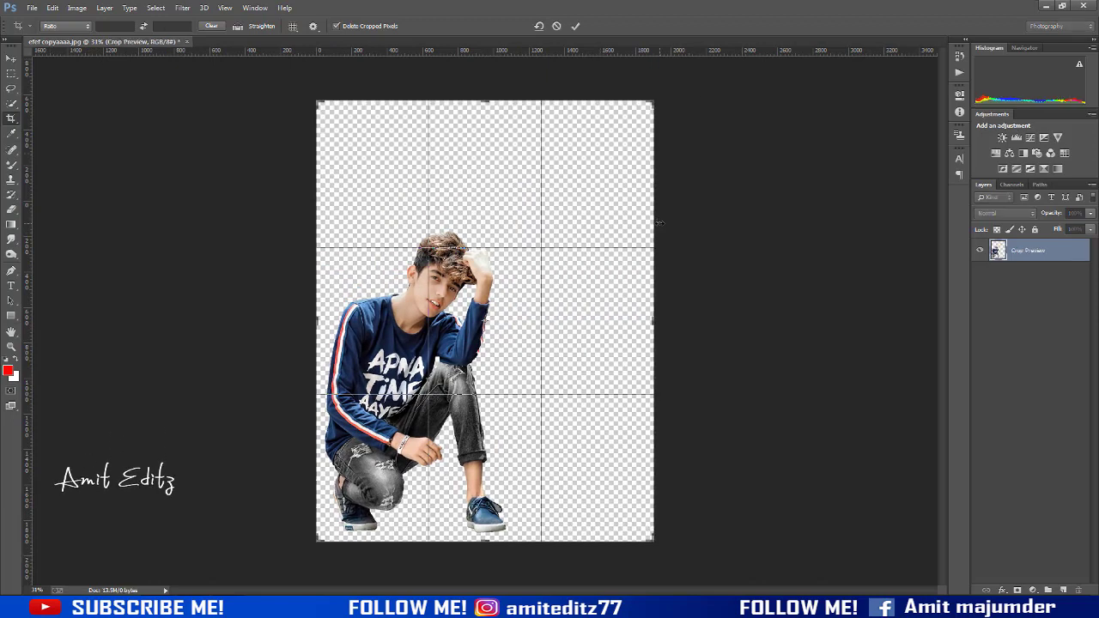
key("Return")
left_click(14, 64)
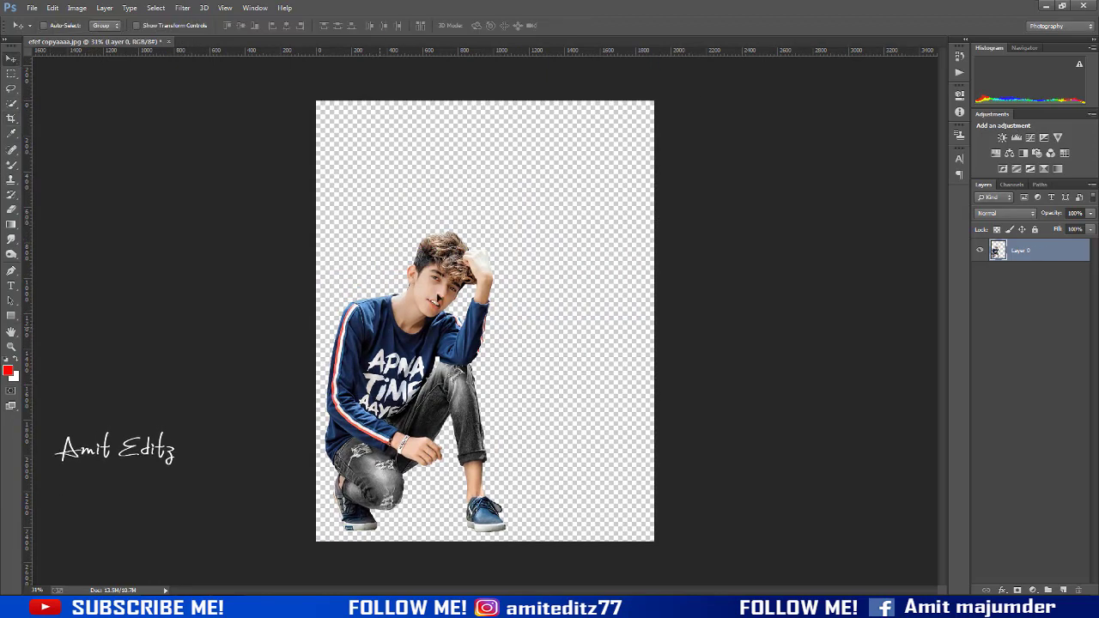
left_click_drag(430, 284, 524, 240)
Open bgg.jpg, copy it into the boy document, and place it beneath the boy layer
left_click(31, 8)
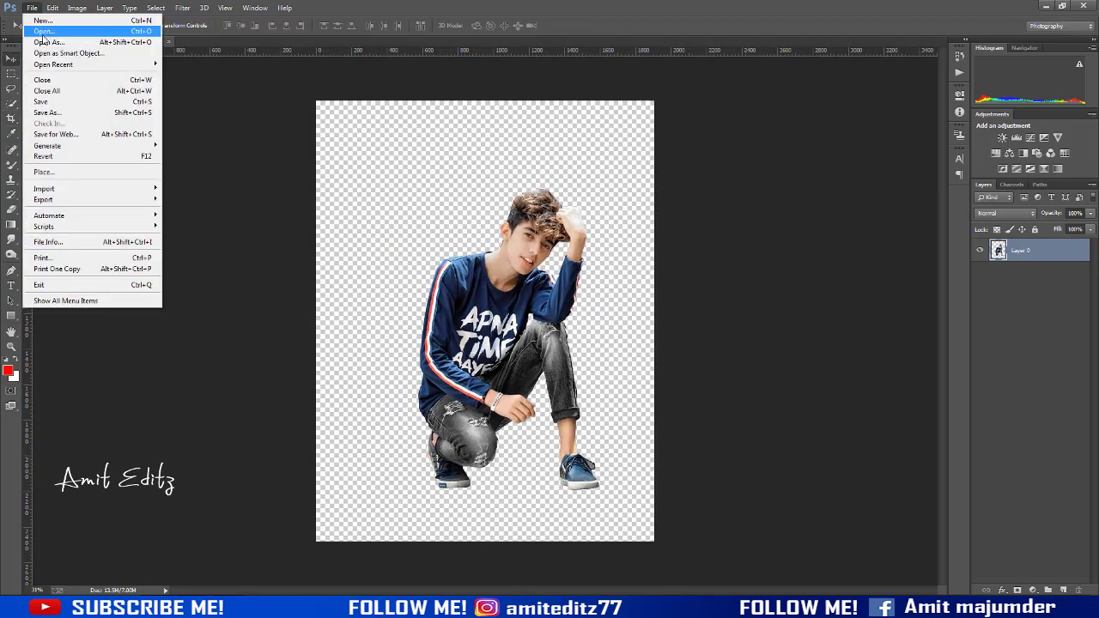
left_click(38, 29)
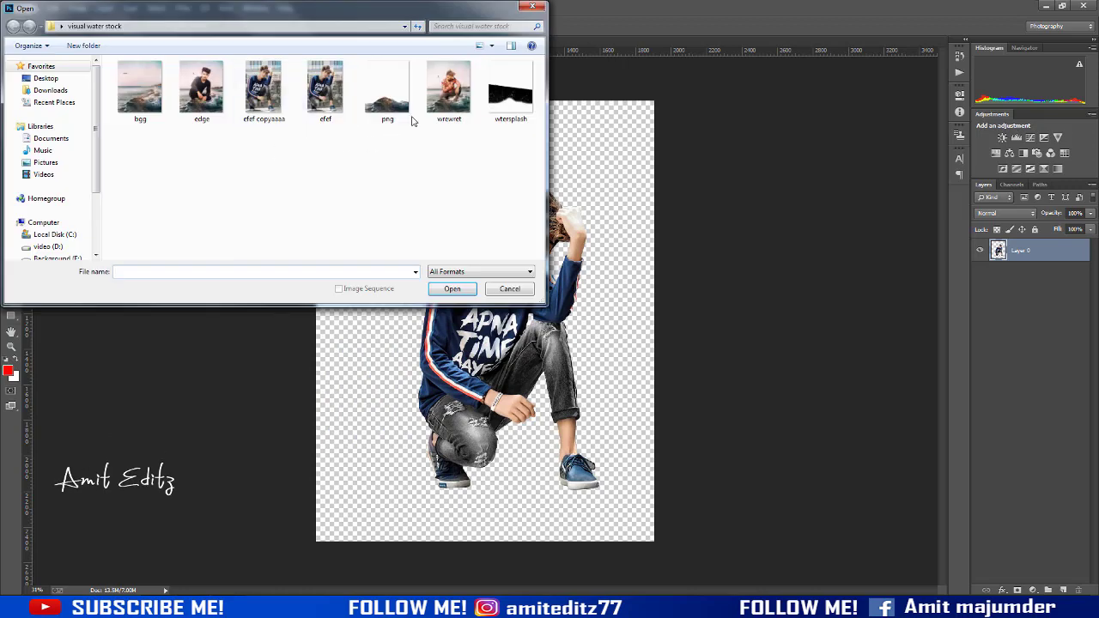
double_click(157, 95)
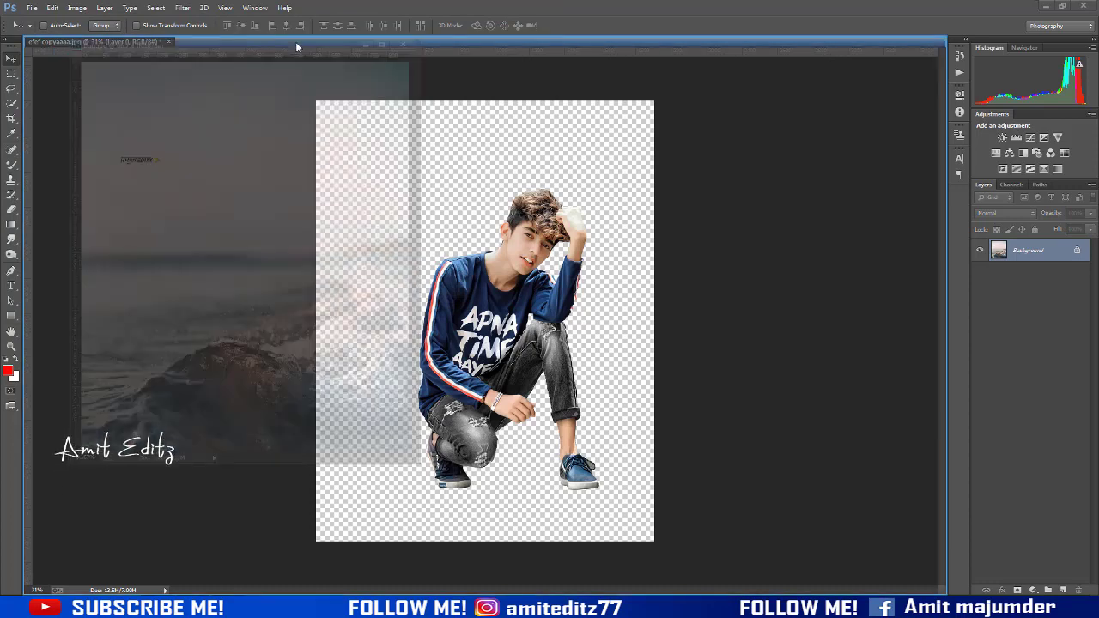
left_click_drag(249, 53, 296, 41)
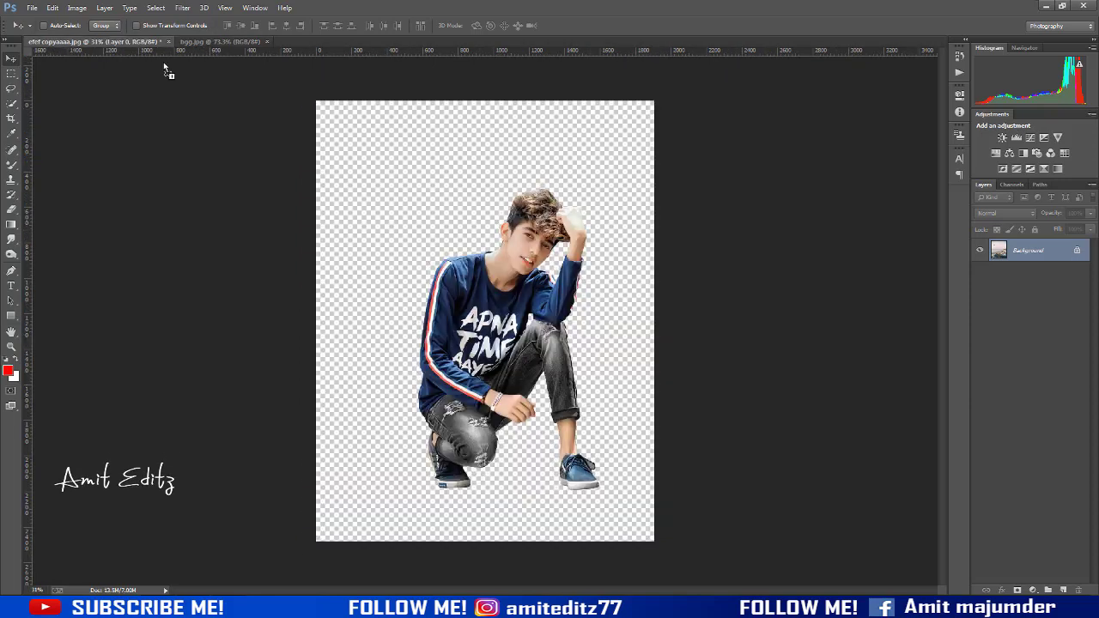
left_click_drag(135, 42, 168, 69)
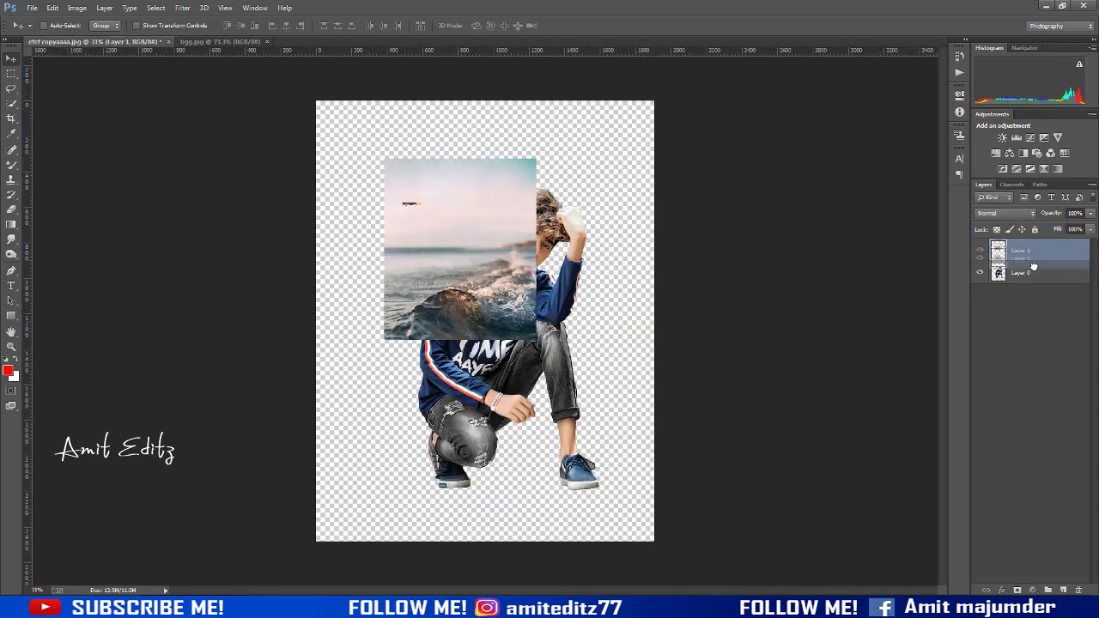
left_click_drag(1018, 260, 1022, 282)
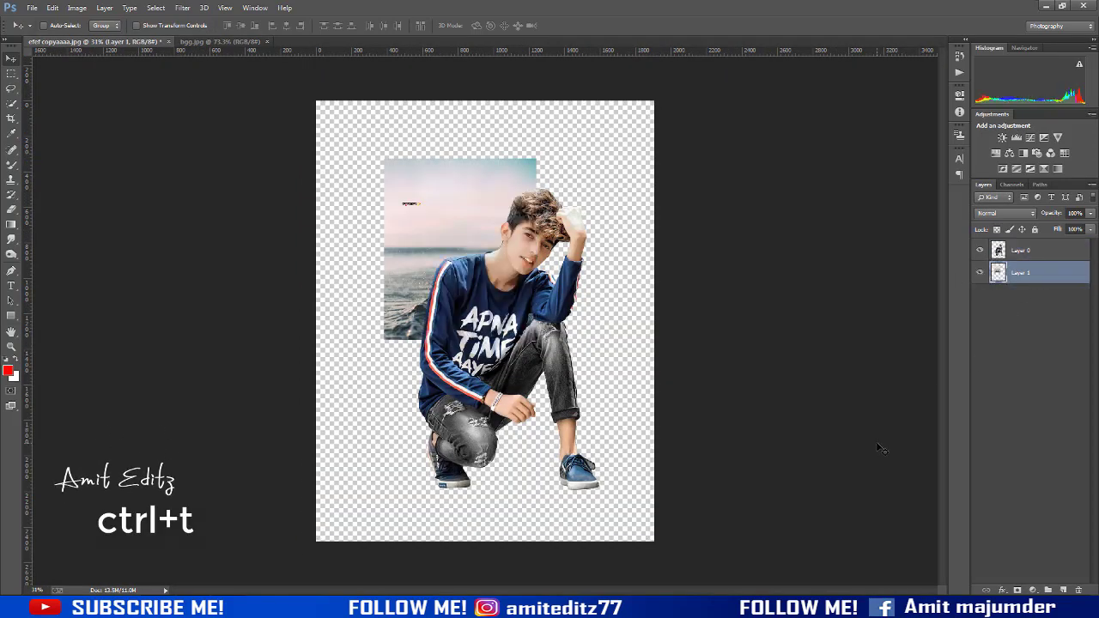
Free-transform the sea layer so it fills the whole canvas
key("ctrl+t")
scroll(552, 204, "down", 1)
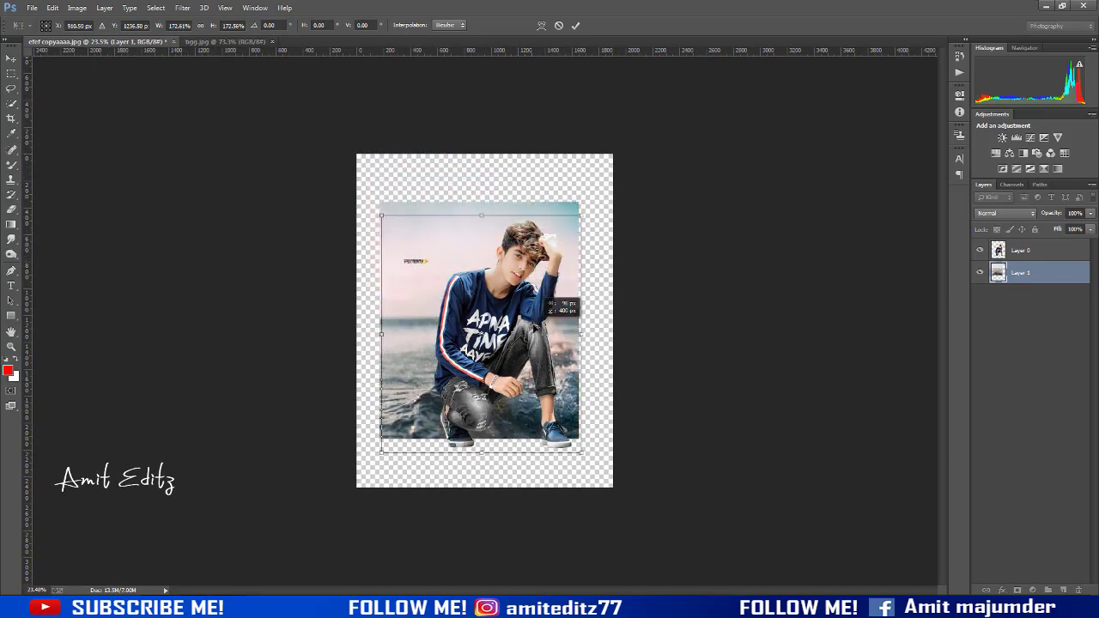
mouse_move(568, 157)
left_mouse_down()
mouse_move(587, 219)
mouse_move(614, 176)
left_mouse_up()
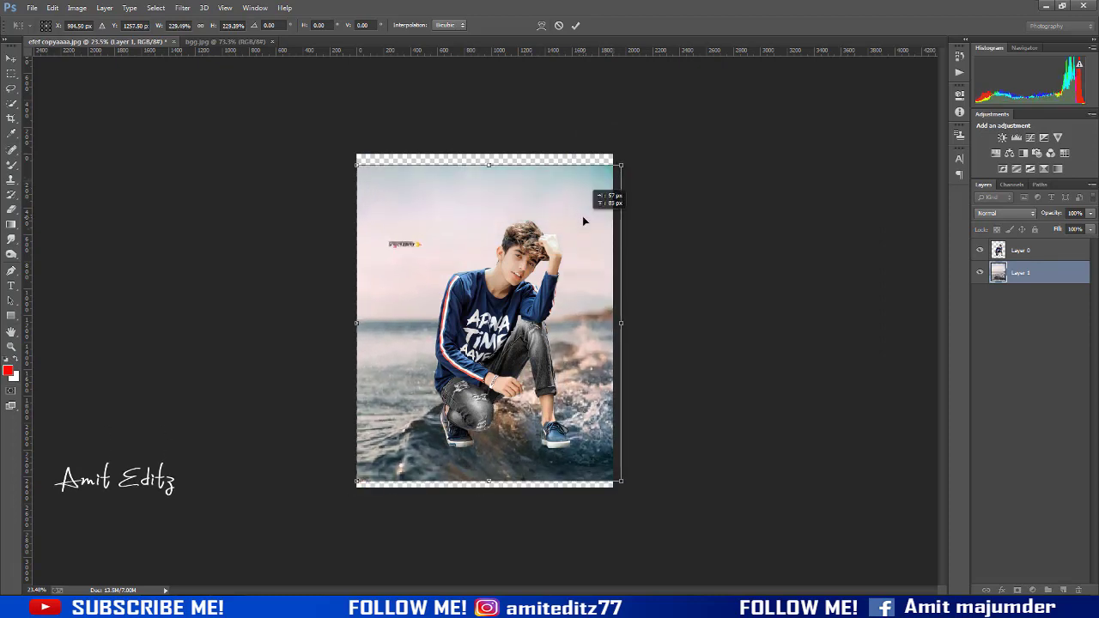
left_click_drag(582, 216, 590, 211)
mouse_move(620, 172)
left_mouse_down()
mouse_move(628, 164)
mouse_move(600, 180)
left_mouse_up()
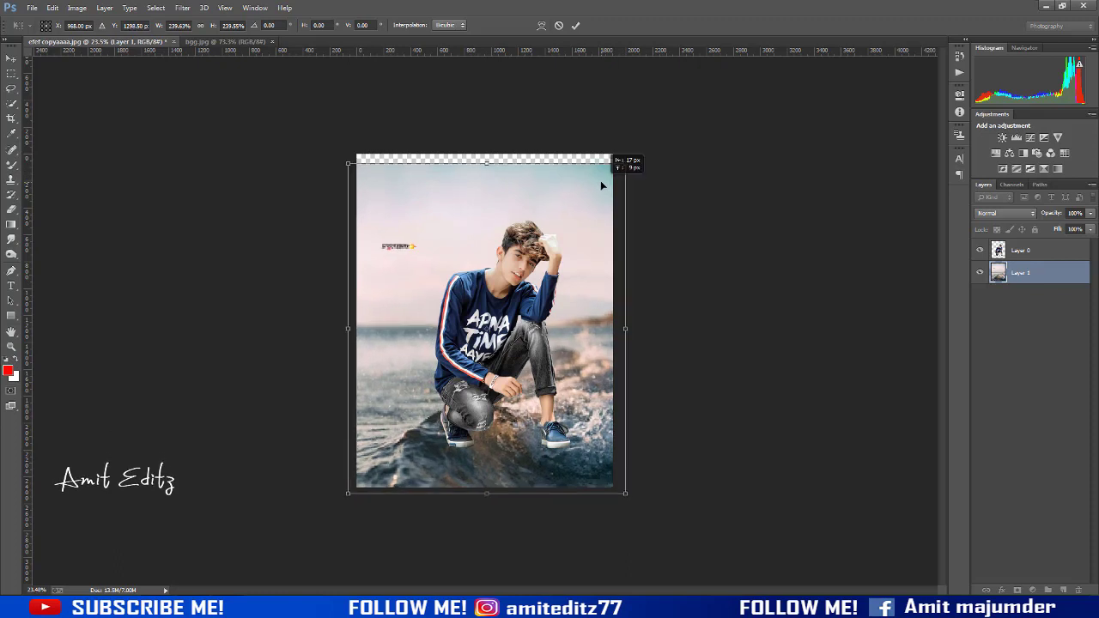
left_click_drag(488, 161, 486, 152)
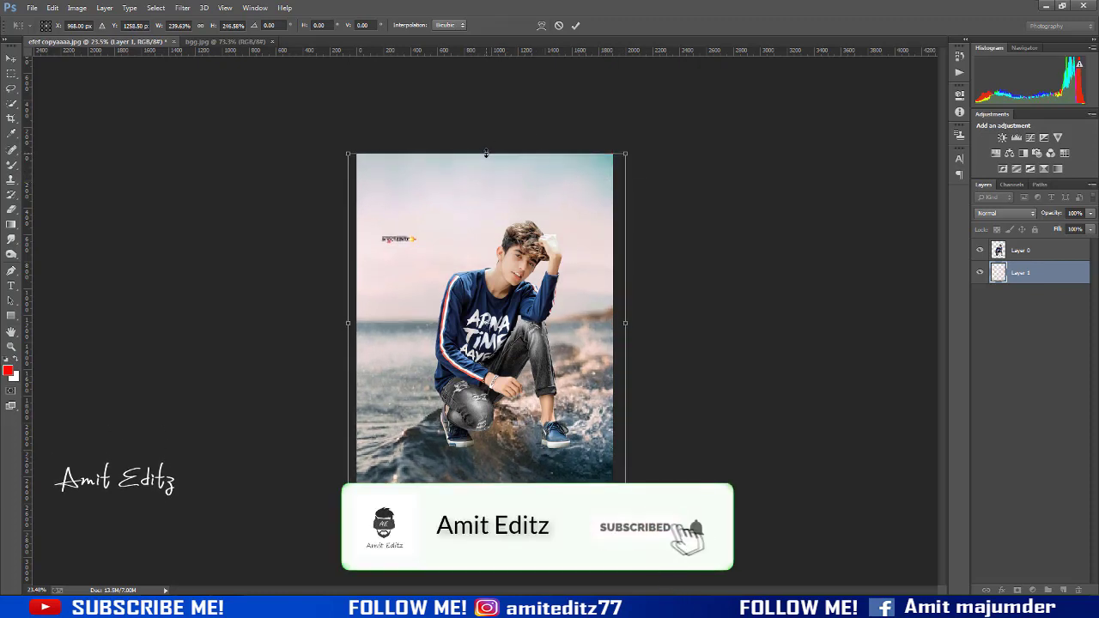
key("Return")
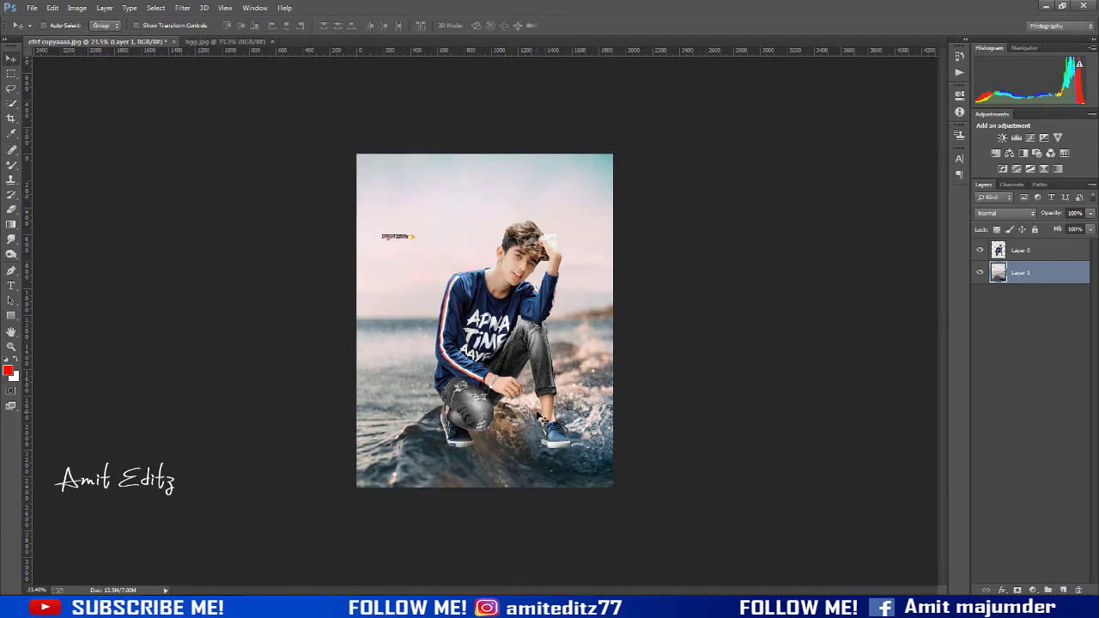
key("ctrl+0")
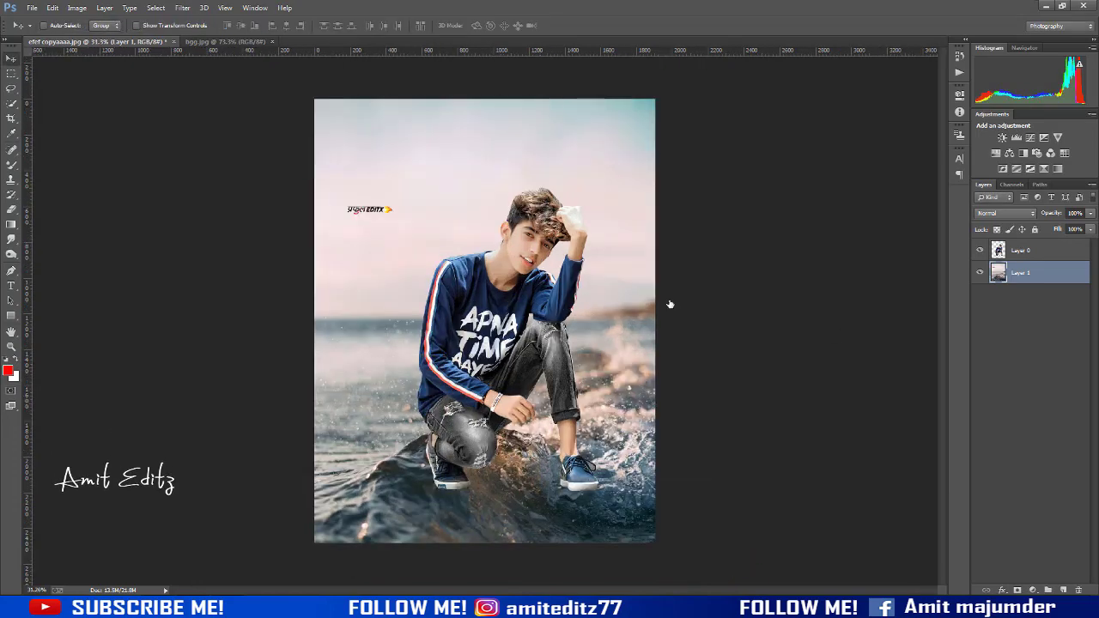
Reposition the boy lower so he sits on the wave-splashed rock
mouse_move(514, 346)
left_mouse_down()
mouse_move(505, 242)
mouse_move(510, 300)
left_mouse_up()
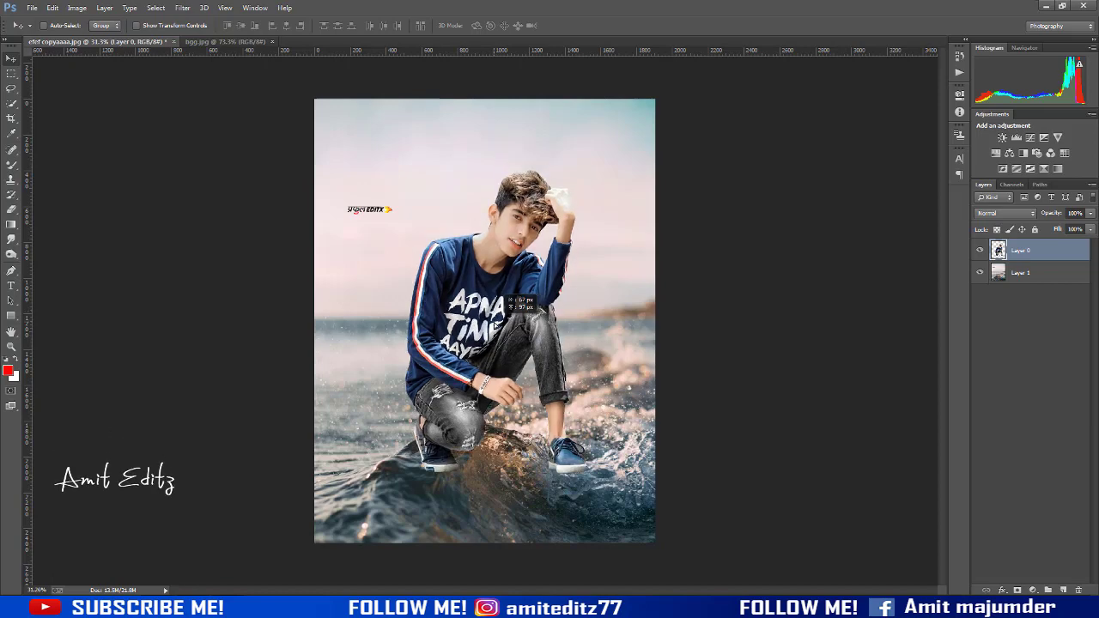
scroll(516, 329, "up", 2)
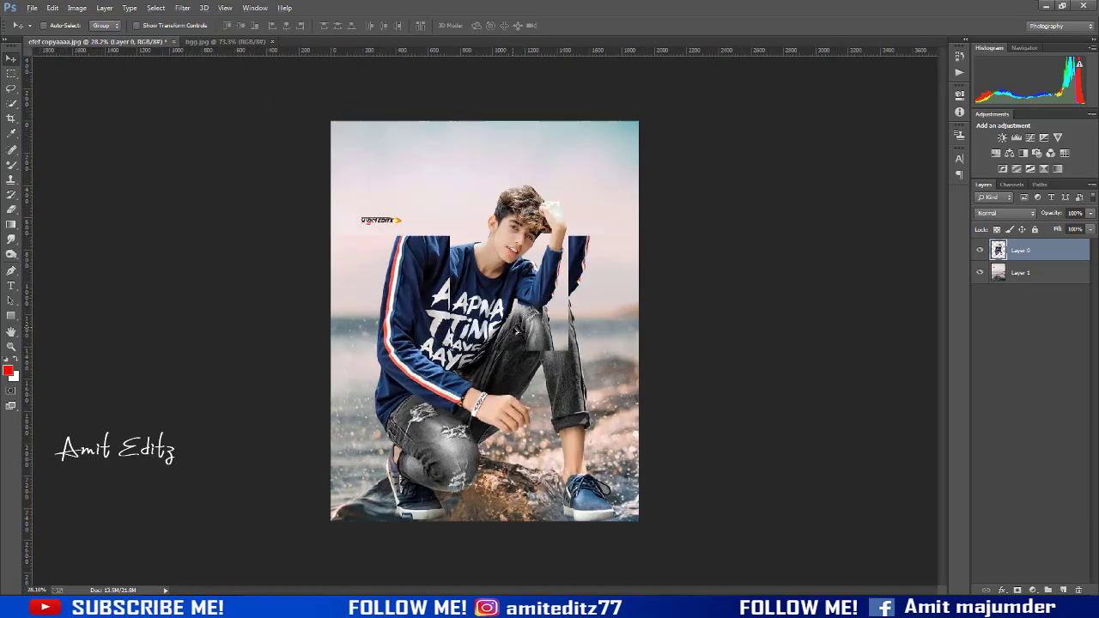
scroll(549, 318, "up", 2)
scroll(585, 300, "up", 1)
scroll(591, 297, "up", 1)
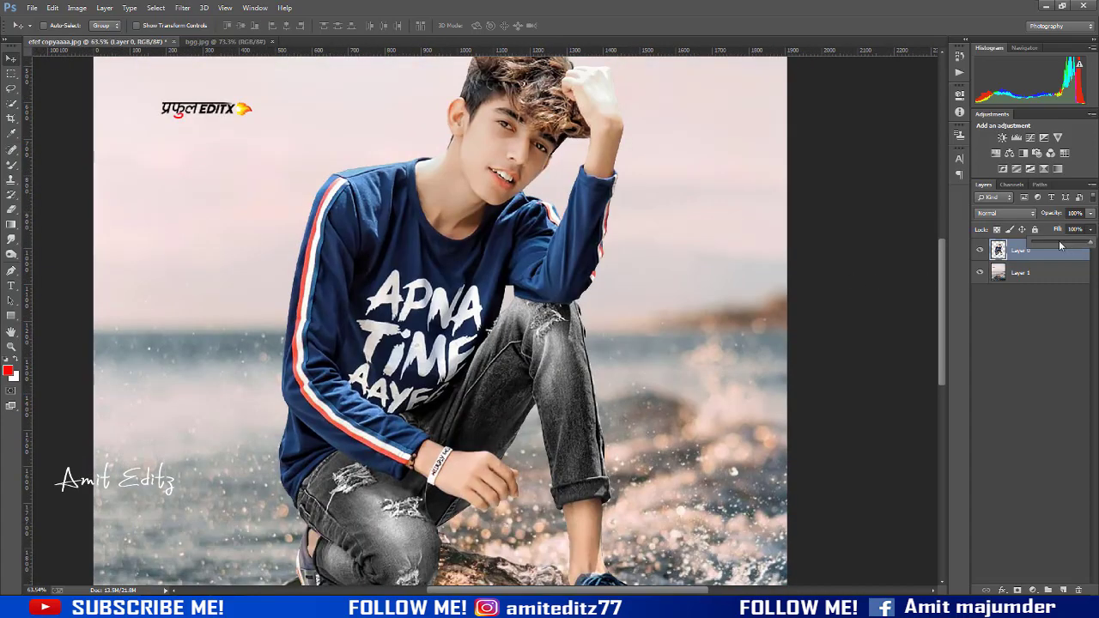
scroll(391, 392, "down", 3)
scroll(391, 393, "down", 2)
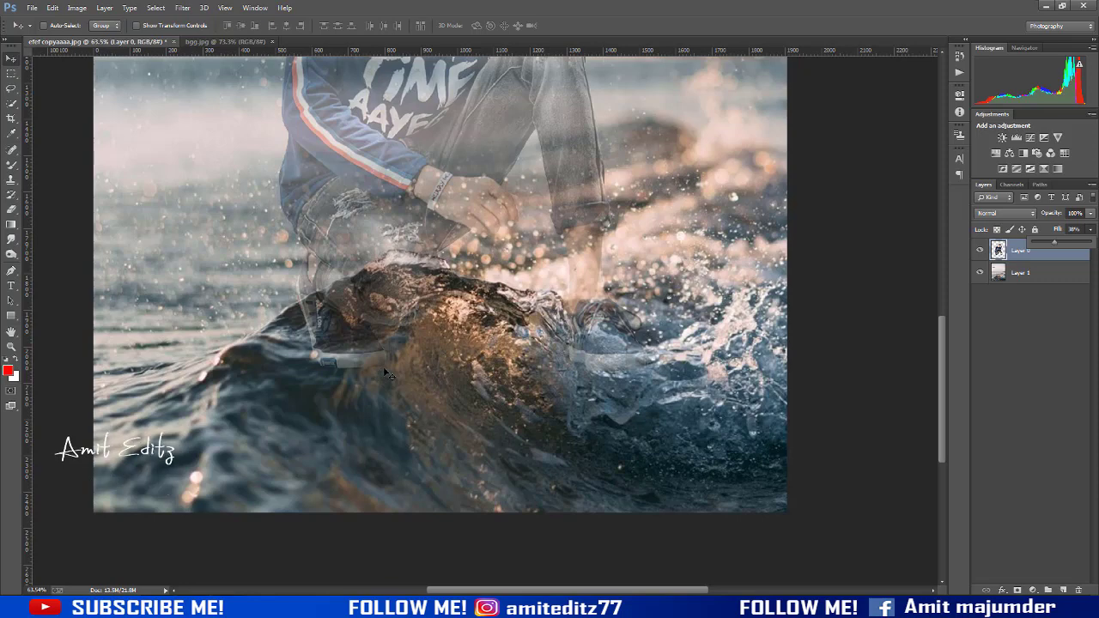
scroll(384, 376, "down", 3)
left_click_drag(477, 184, 482, 315)
Lower the boy layer's Fill to 20% so the water shows through
scroll(478, 314, "up", 2)
scroll(472, 283, "down", 1)
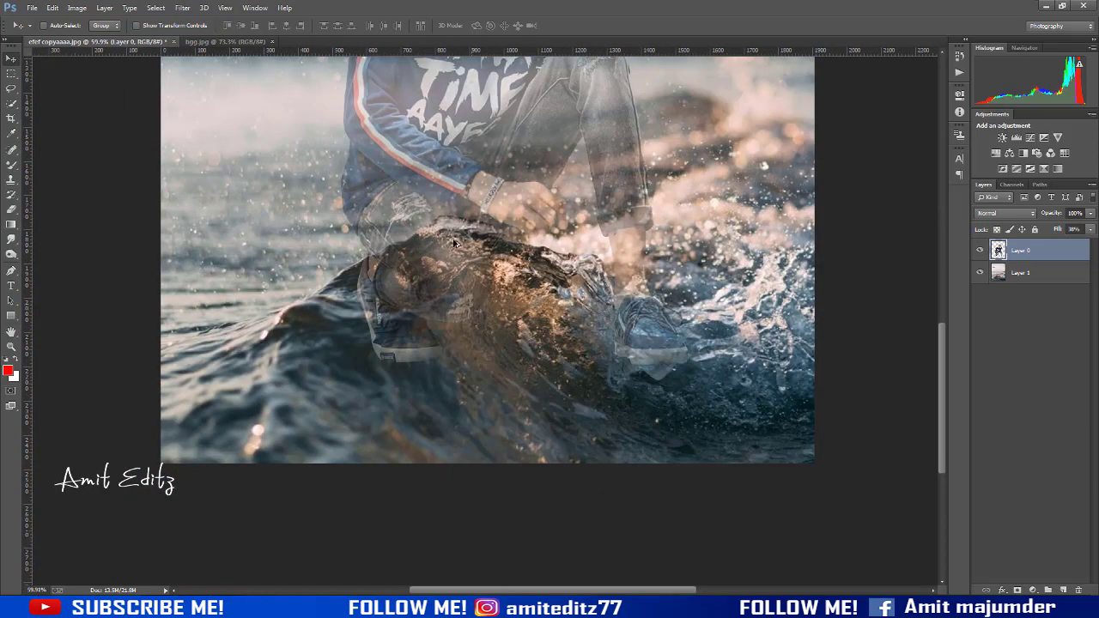
scroll(464, 240, "up", 2)
scroll(464, 241, "up", 2)
scroll(465, 242, "up", 1)
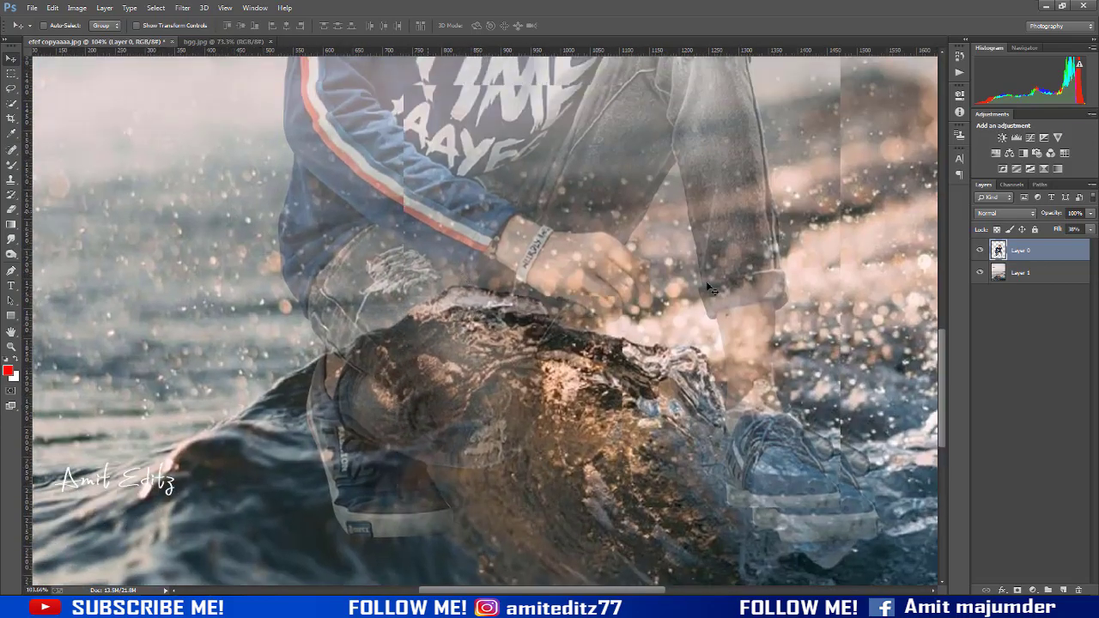
left_click(1091, 230)
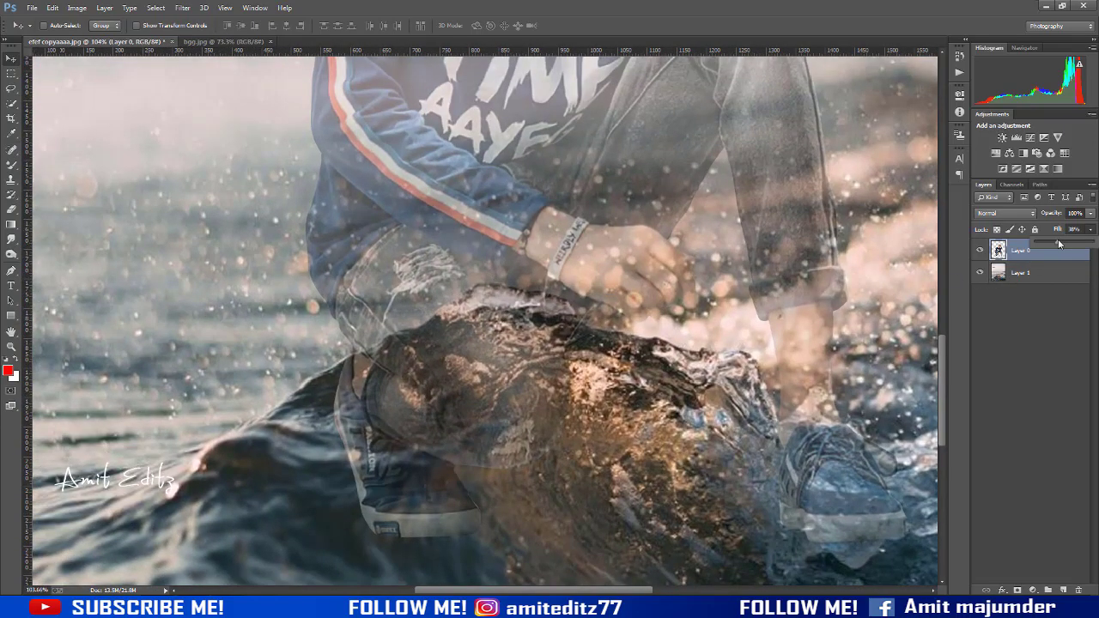
left_click(1047, 244)
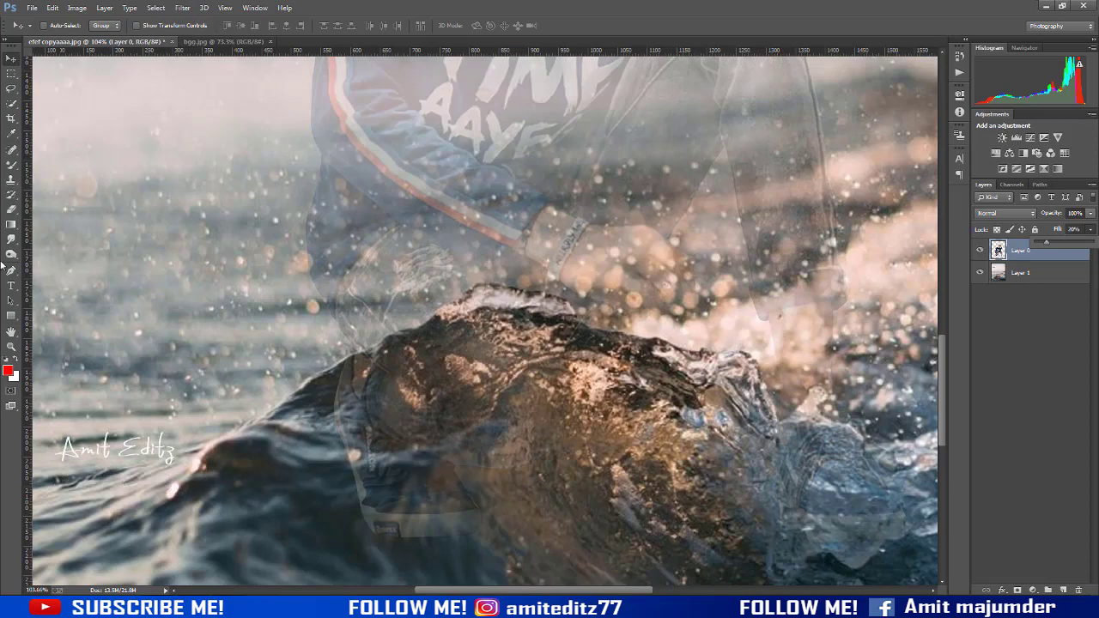
left_click(12, 211)
Erase the boy over the wave crest and splash with a 116 px eraser at 23% fill
scroll(387, 387, "up", 1)
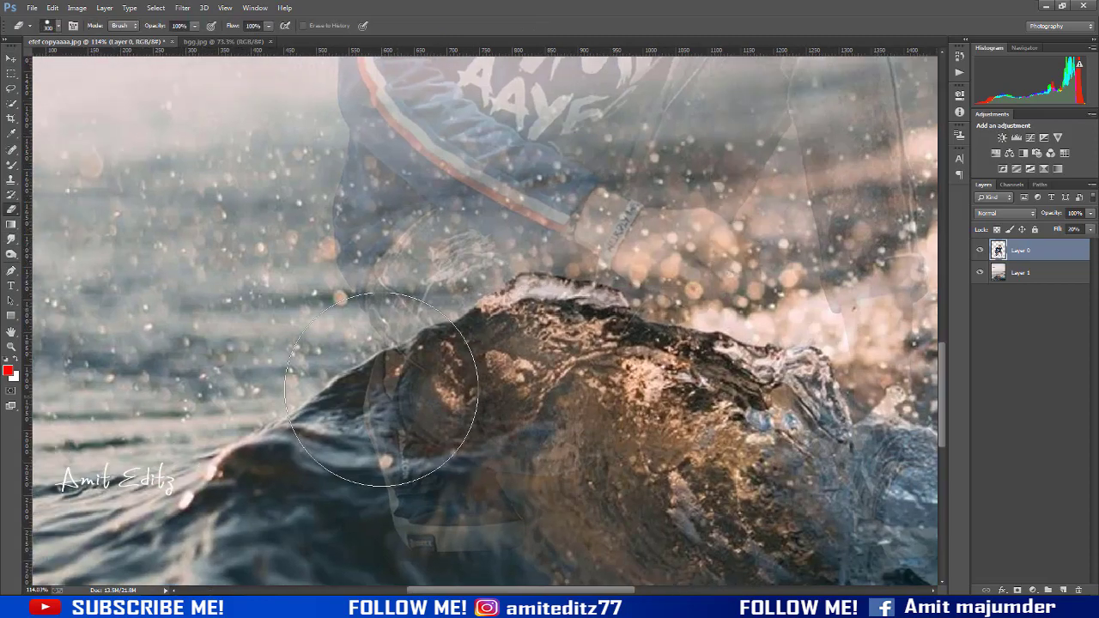
left_click_drag(339, 397, 322, 397)
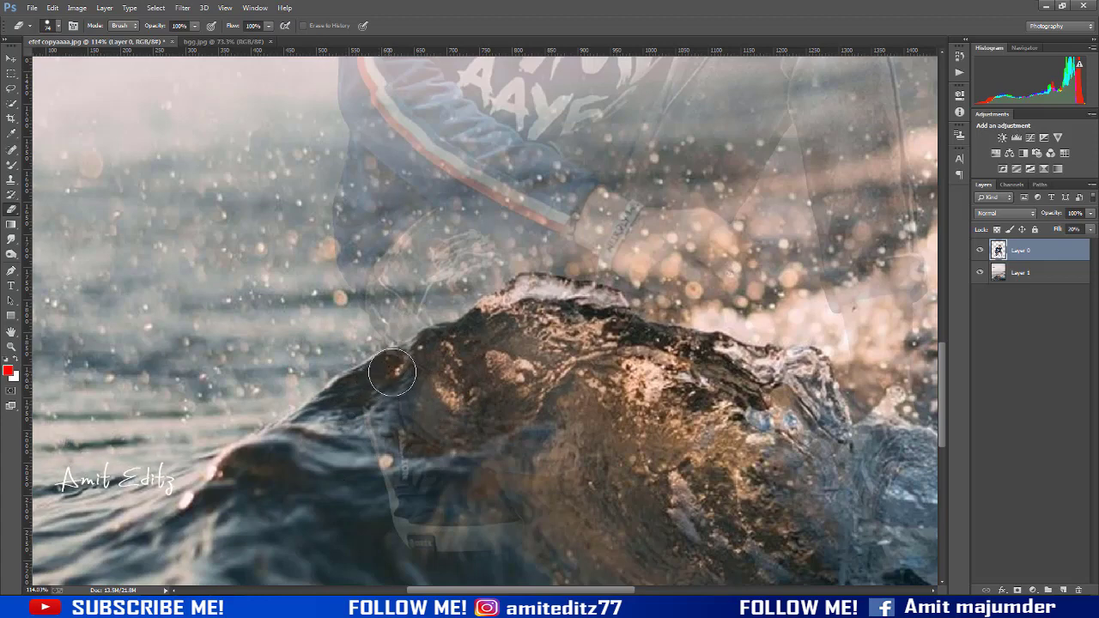
mouse_move(456, 346)
left_mouse_down()
mouse_move(531, 298)
mouse_move(625, 350)
mouse_move(537, 350)
left_mouse_up()
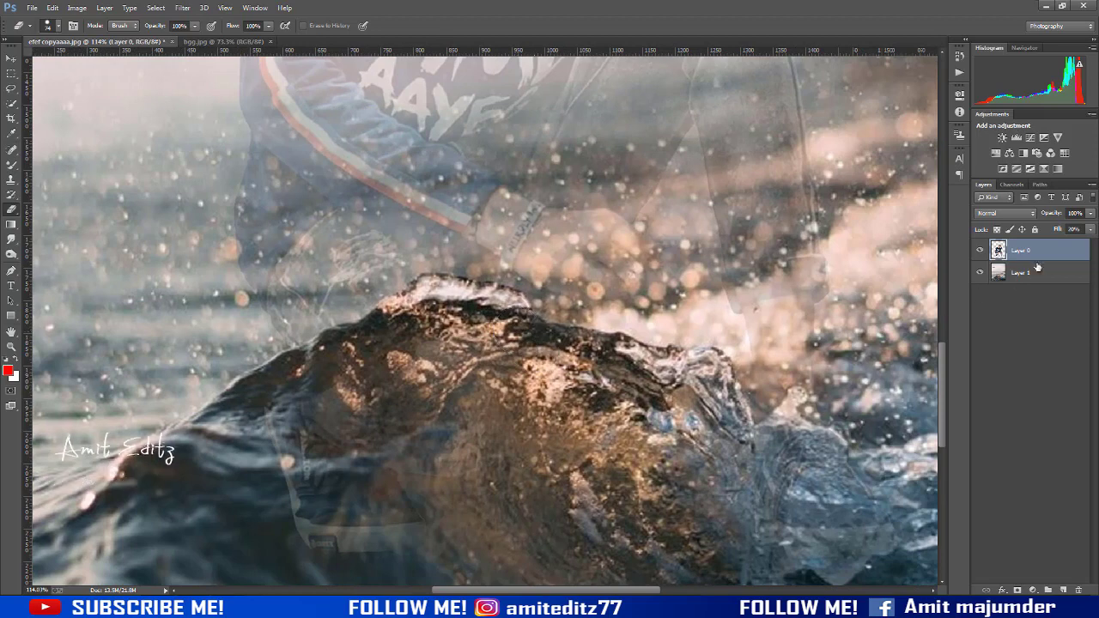
left_click(1091, 230)
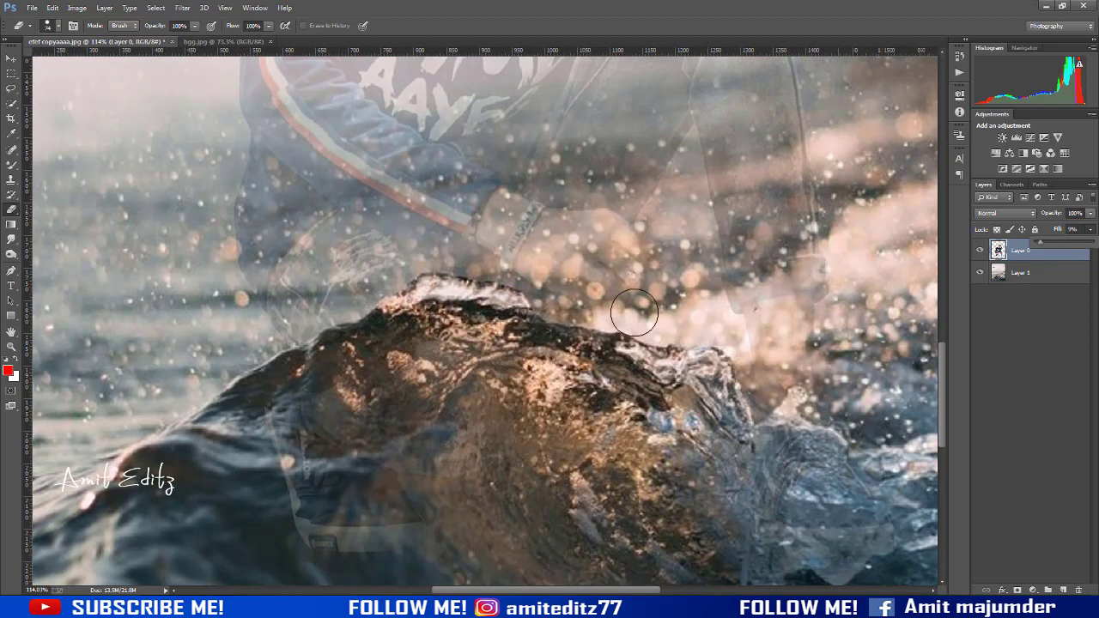
right_click(635, 313, "alt")
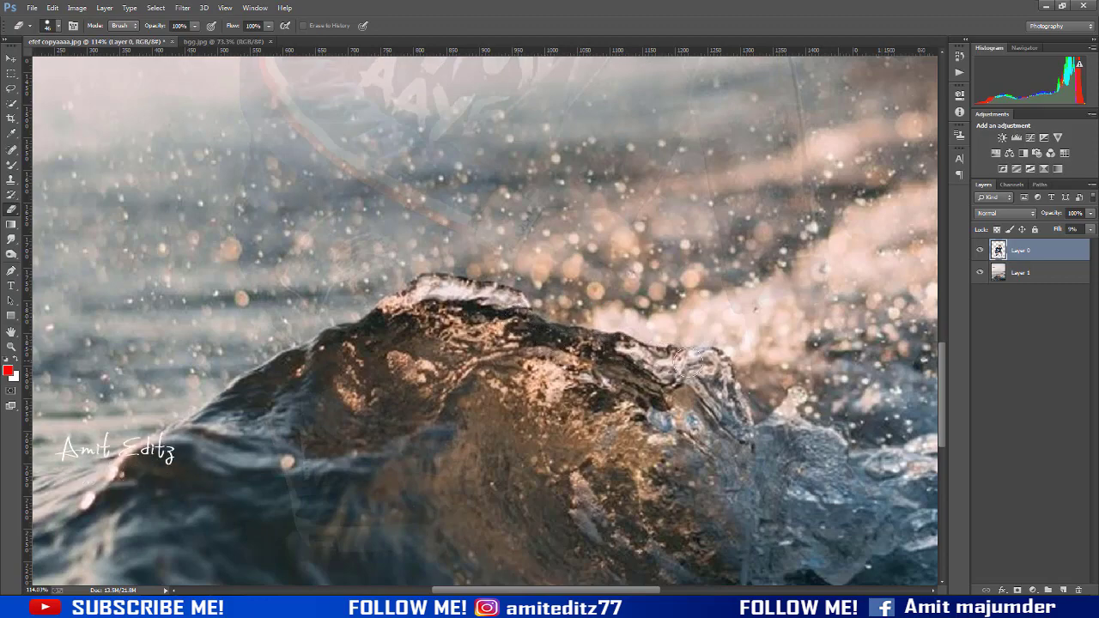
left_click_drag(731, 423, 586, 319)
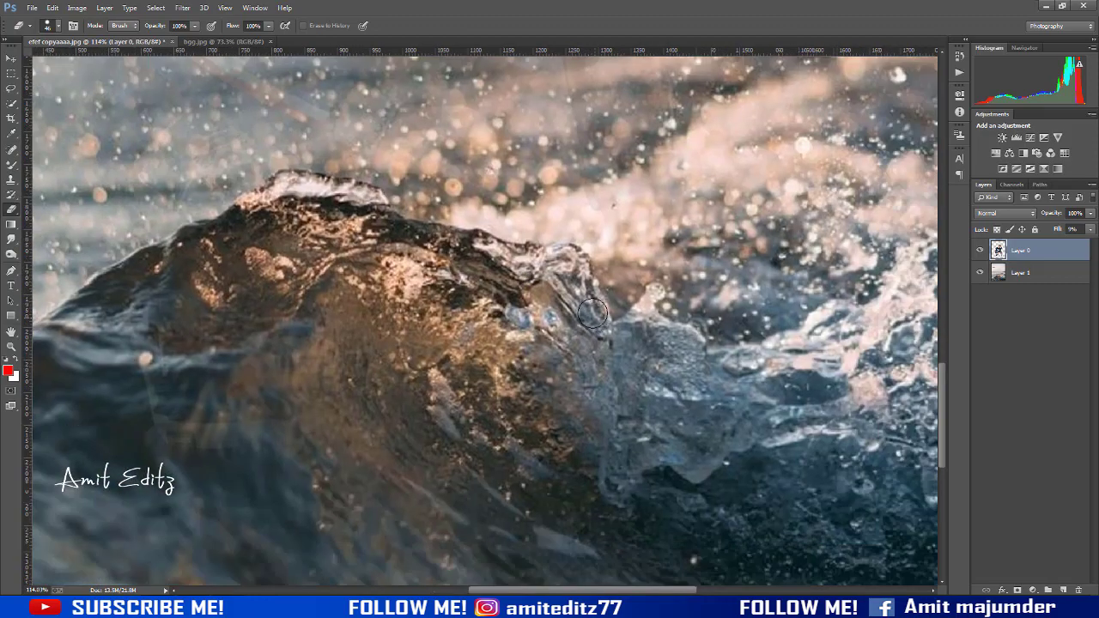
left_click(1089, 231)
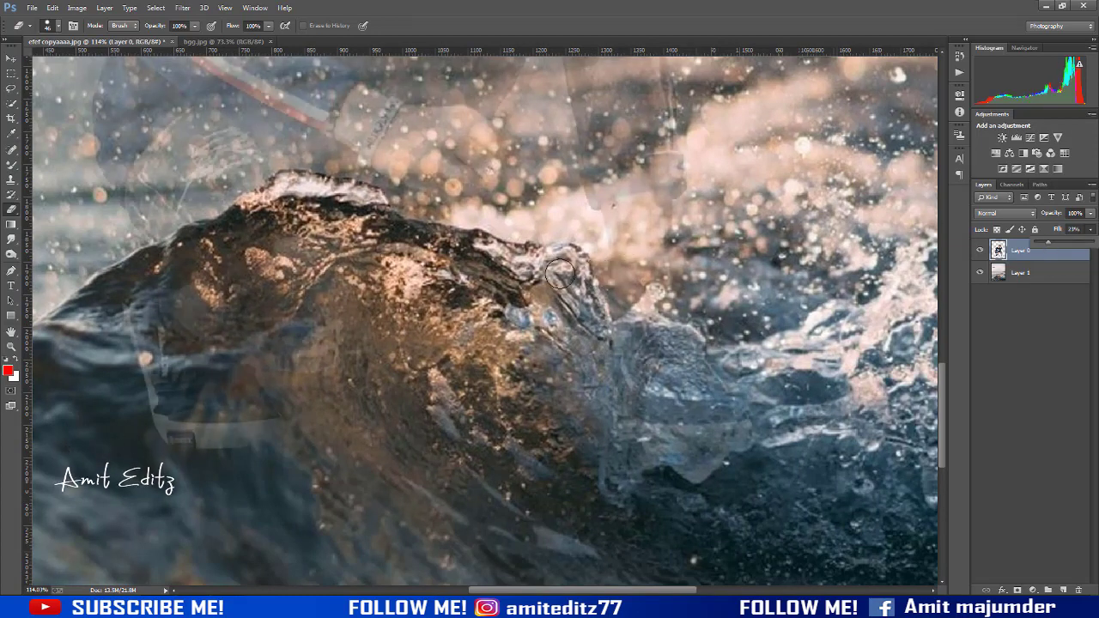
left_click(450, 264)
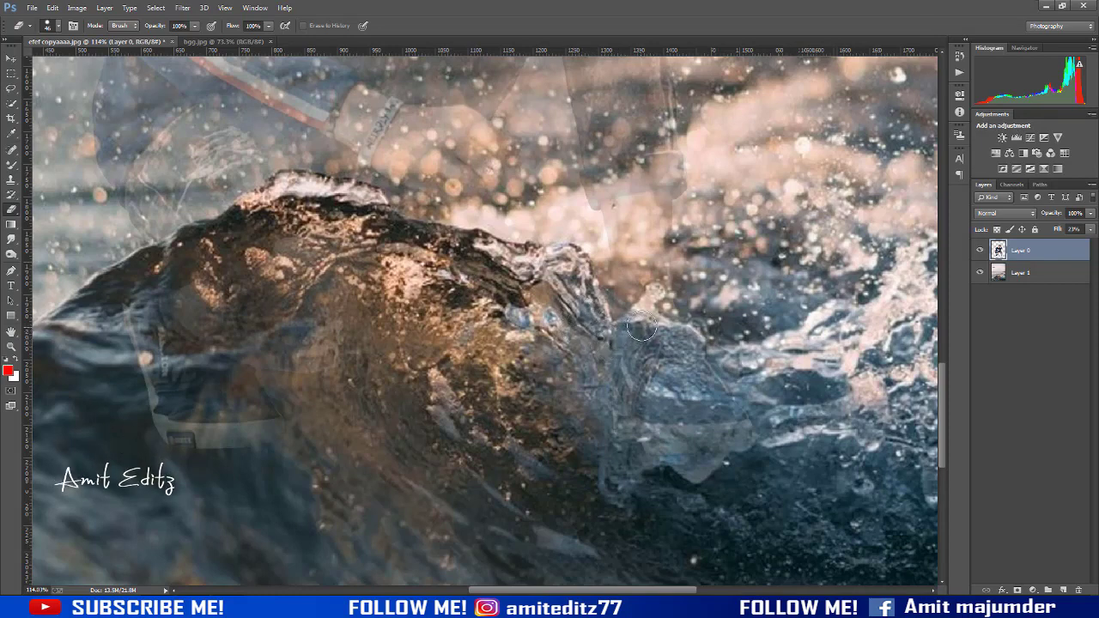
left_click_drag(678, 339, 637, 363)
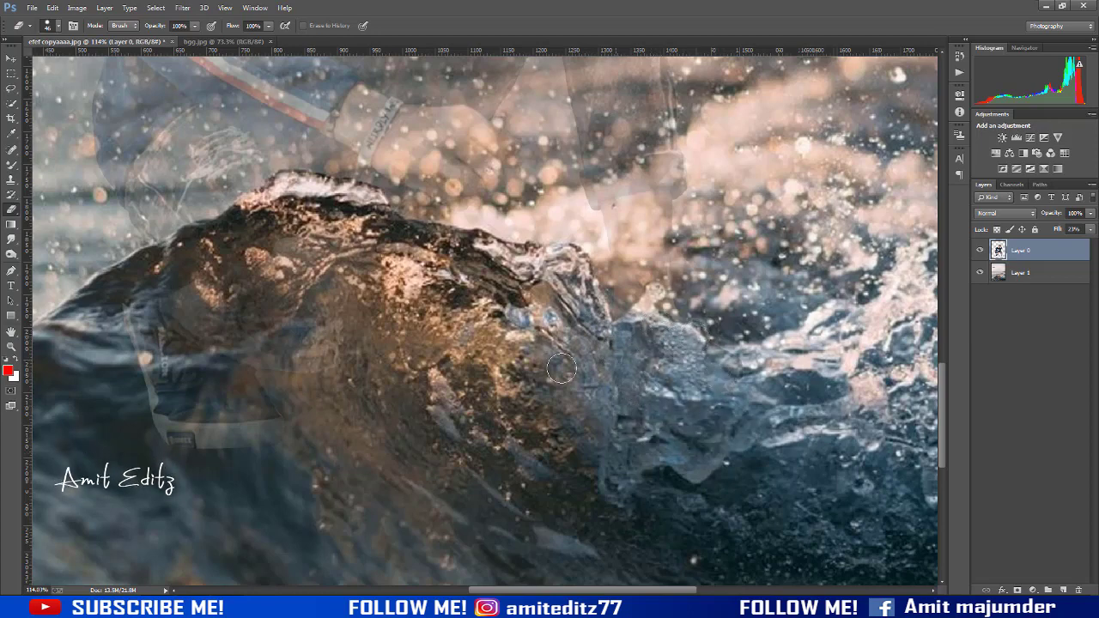
At 67% fill, erase the knee and jeans around the shoe, refining the ankle edge
scroll(257, 215, "down", 1)
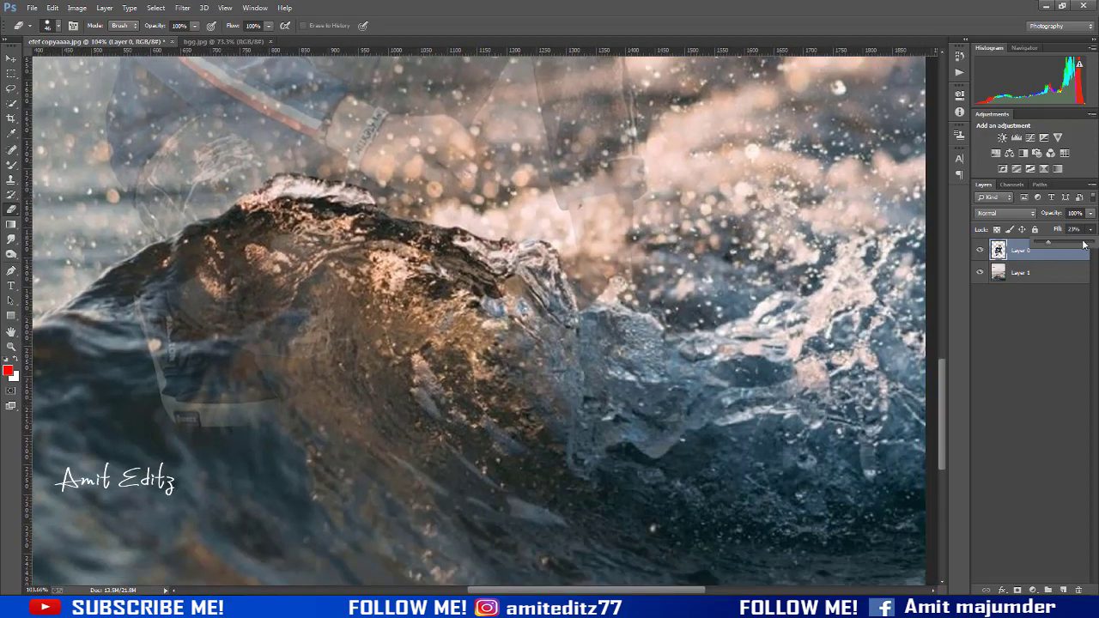
left_click_drag(1074, 247, 1089, 247)
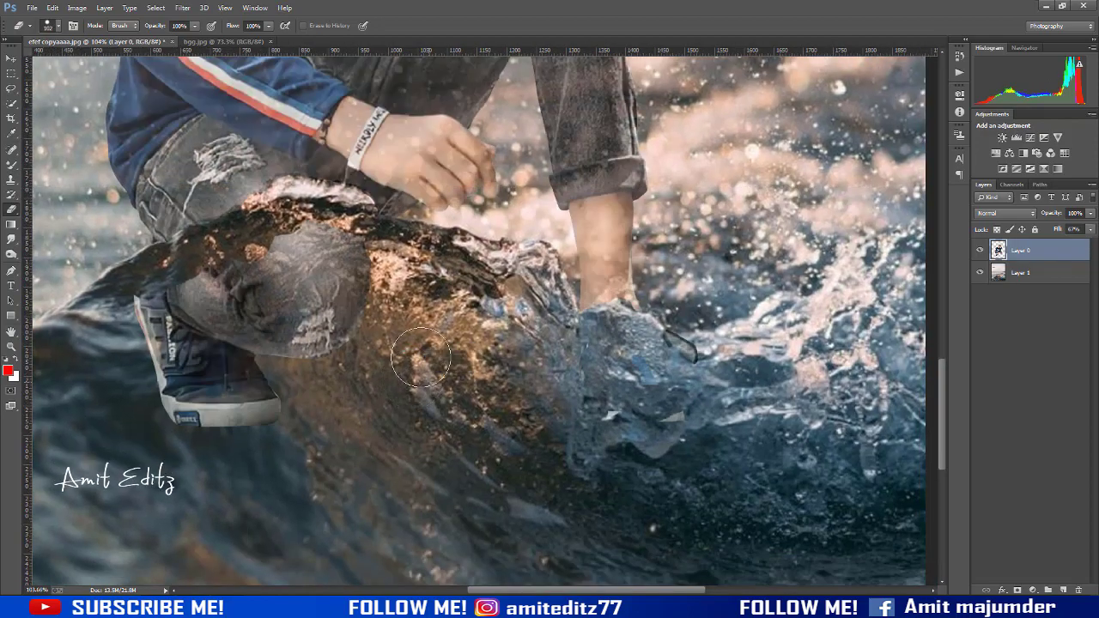
mouse_move(318, 273)
left_mouse_down()
mouse_move(293, 334)
mouse_move(208, 368)
mouse_move(167, 404)
mouse_move(257, 430)
left_mouse_up()
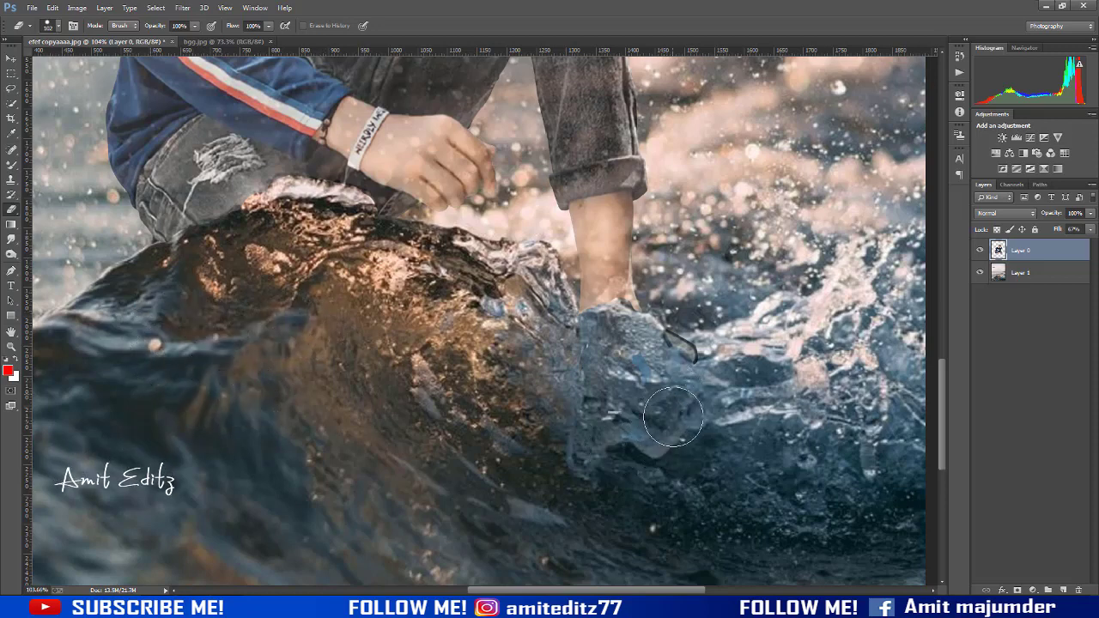
scroll(639, 344, "up", 2)
scroll(635, 348, "up", 2)
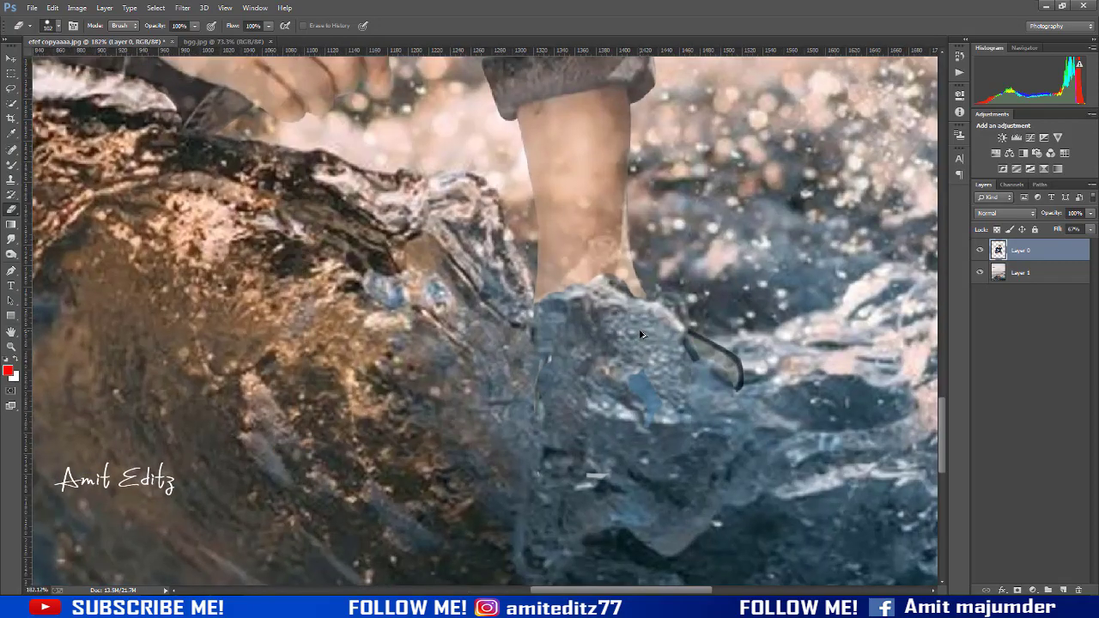
left_click_drag(613, 350, 589, 348)
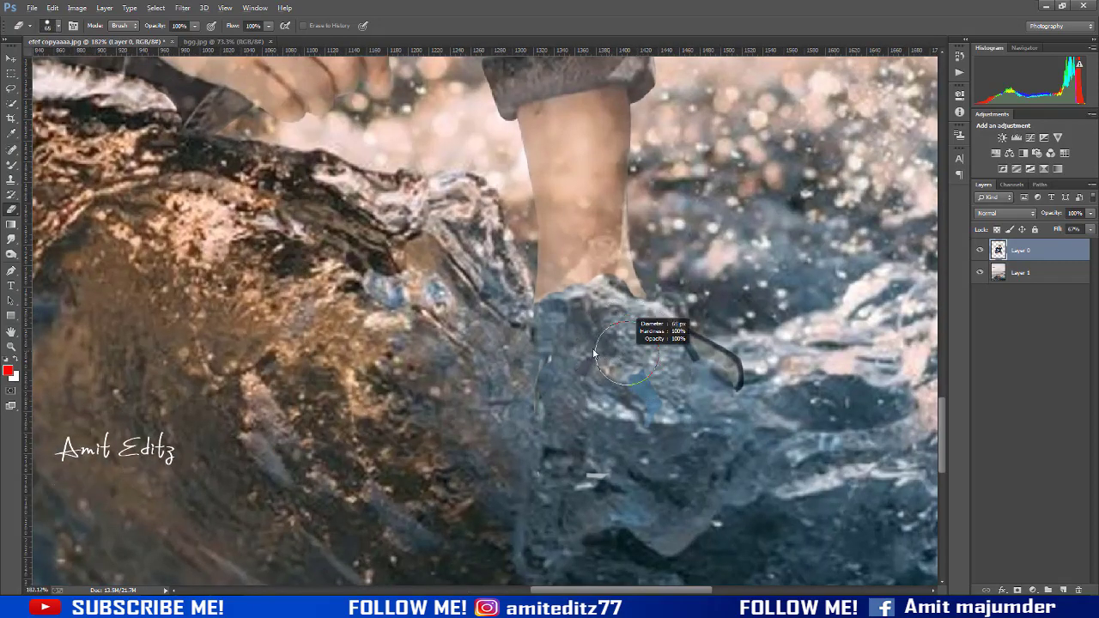
mouse_move(571, 301)
left_mouse_down()
mouse_move(590, 269)
mouse_move(631, 274)
left_mouse_up()
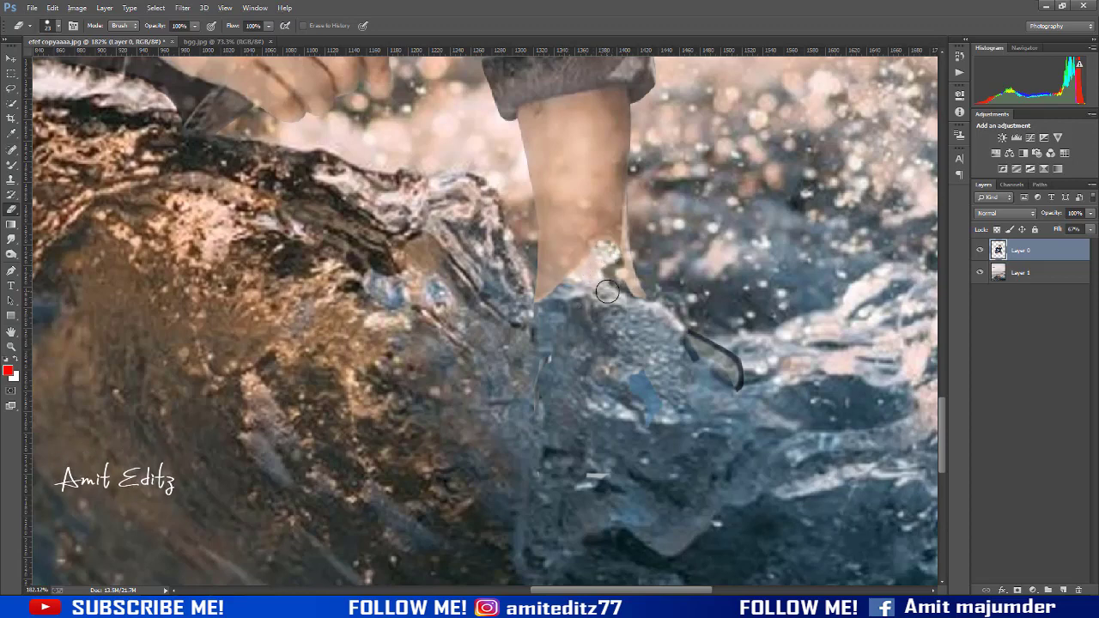
left_click_drag(588, 295, 608, 254)
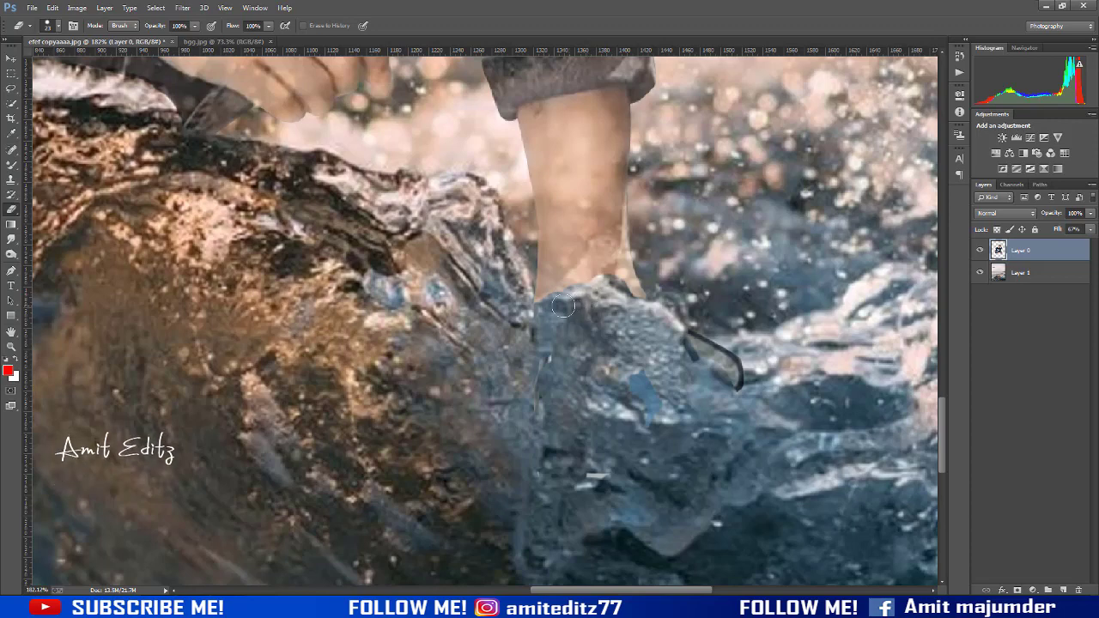
key("bracketleft")
key("bracketleft")
key("bracketleft")
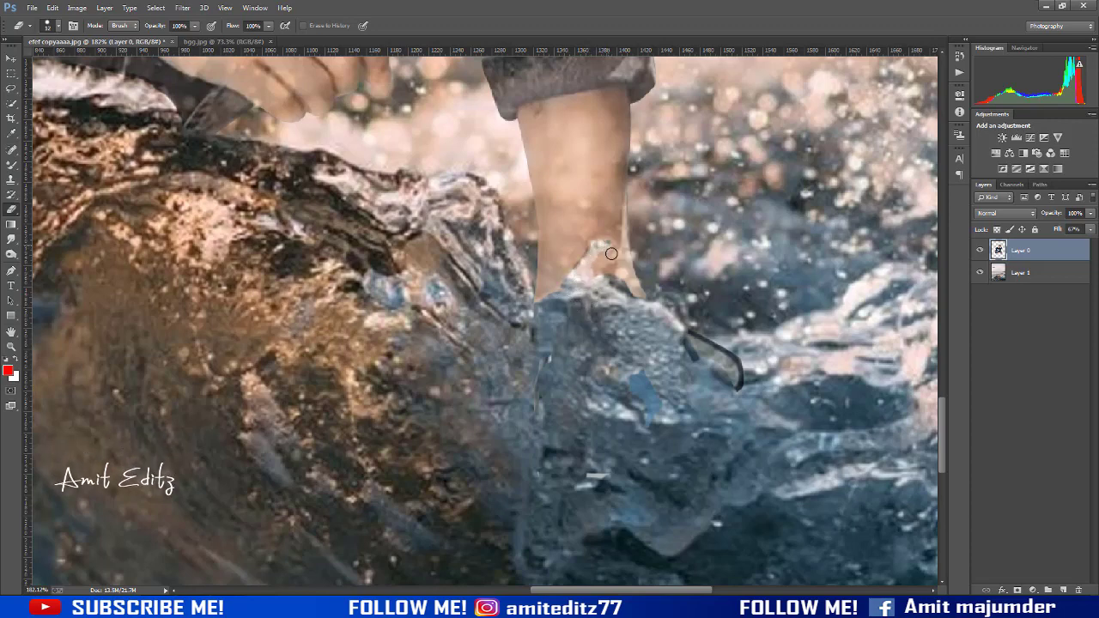
key("ctrl+z")
key("b")
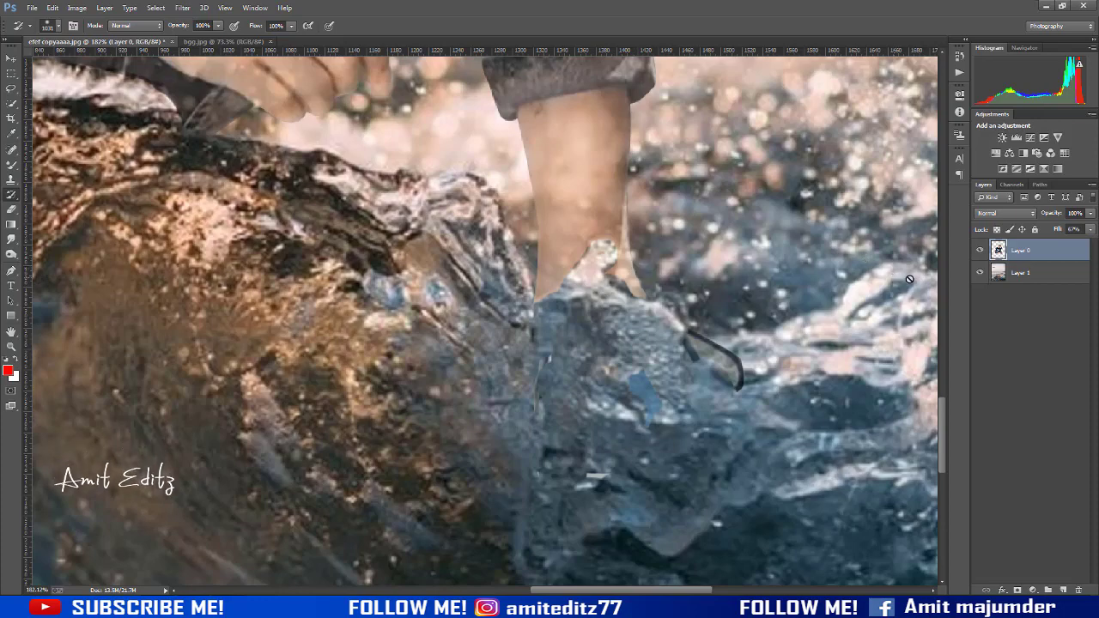
Solo the boy layer, restore the water layer, and set the boy's Fill to 100%
key("ctrl+z")
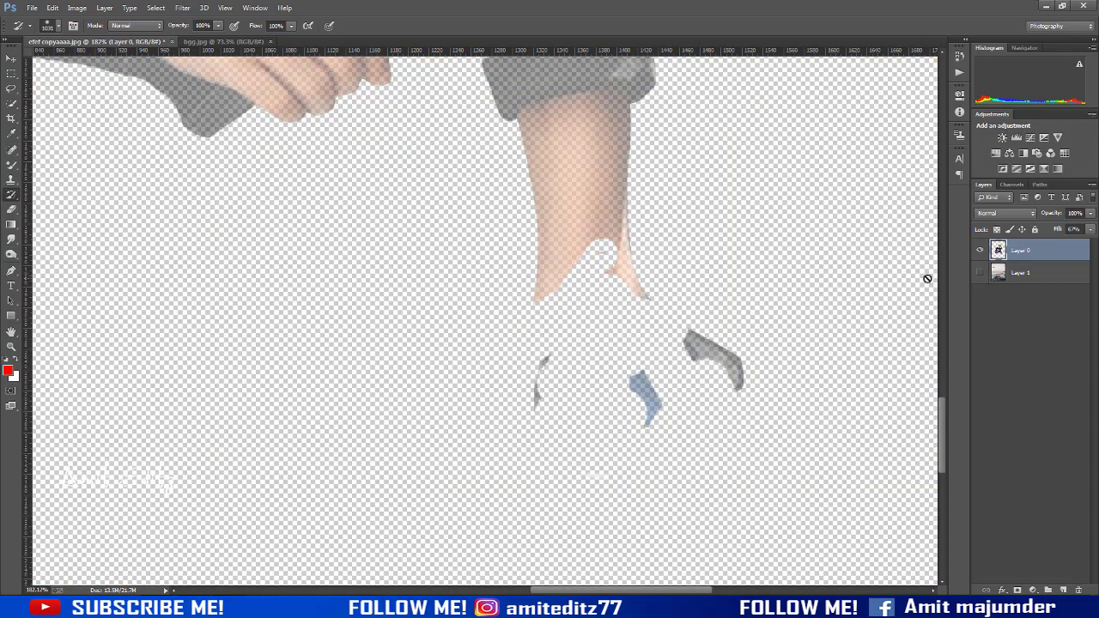
left_click(980, 272)
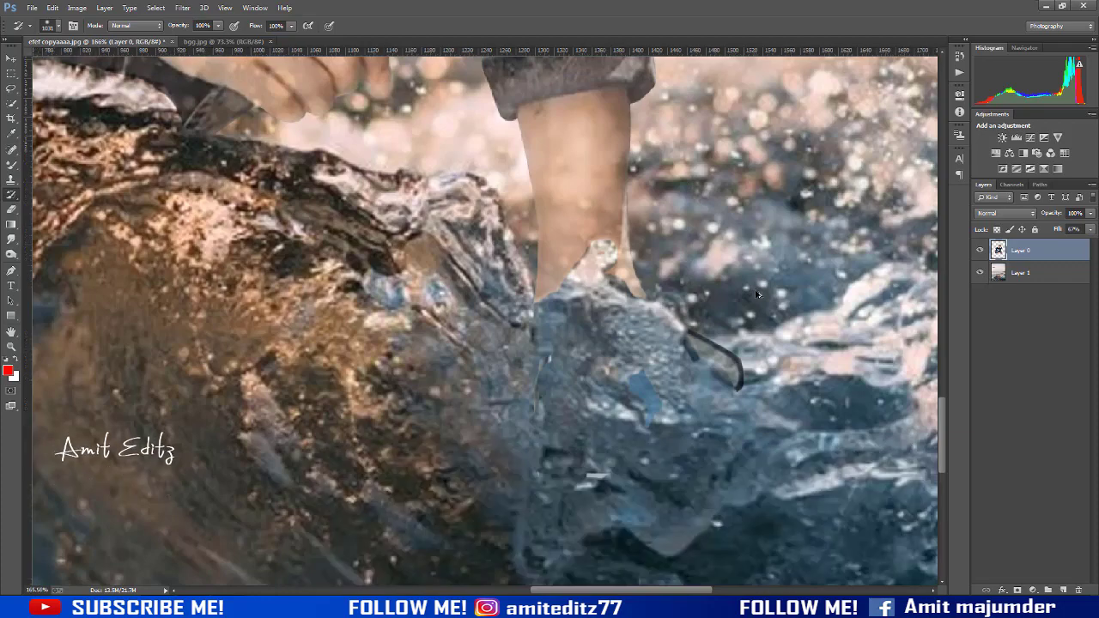
scroll(757, 294, "down", 3)
scroll(757, 294, "down", 4)
scroll(757, 294, "down", 3)
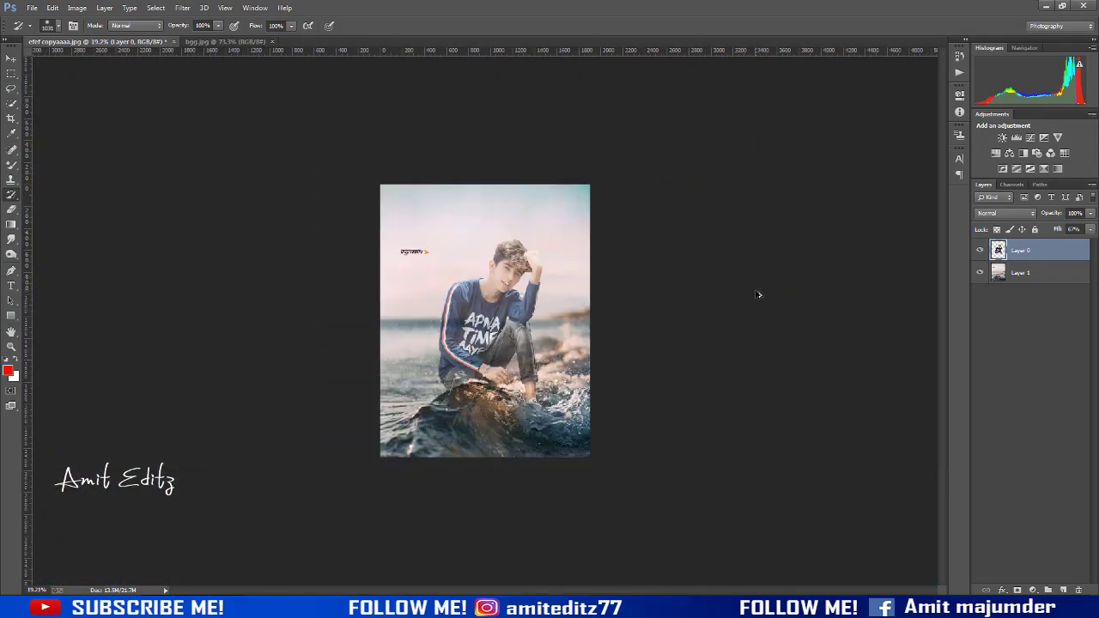
scroll(569, 344, "up", 2)
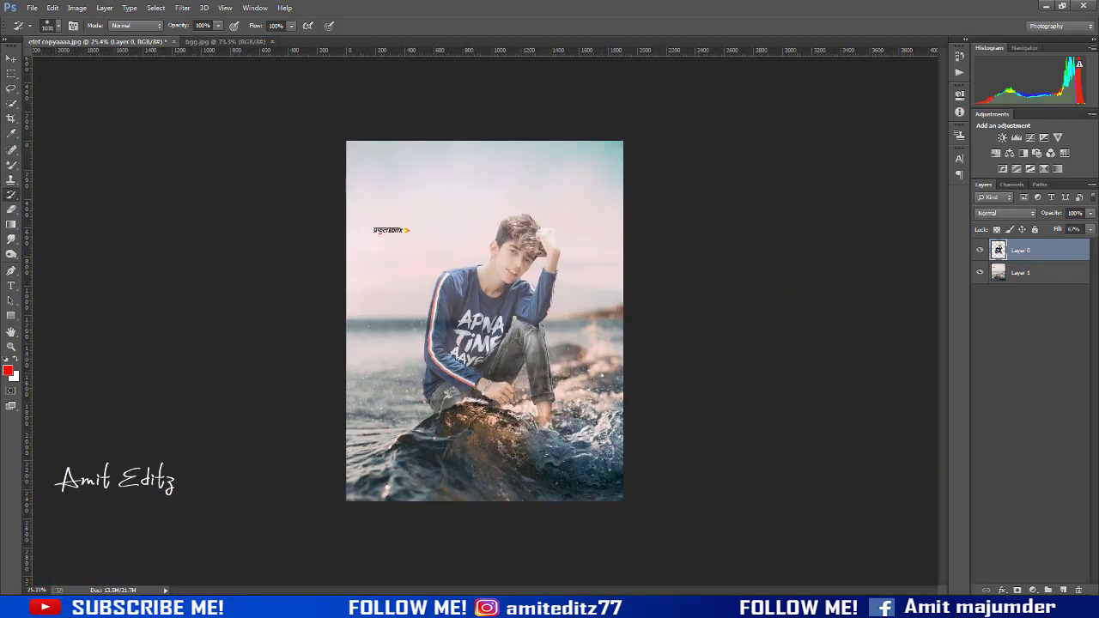
left_click(1089, 240)
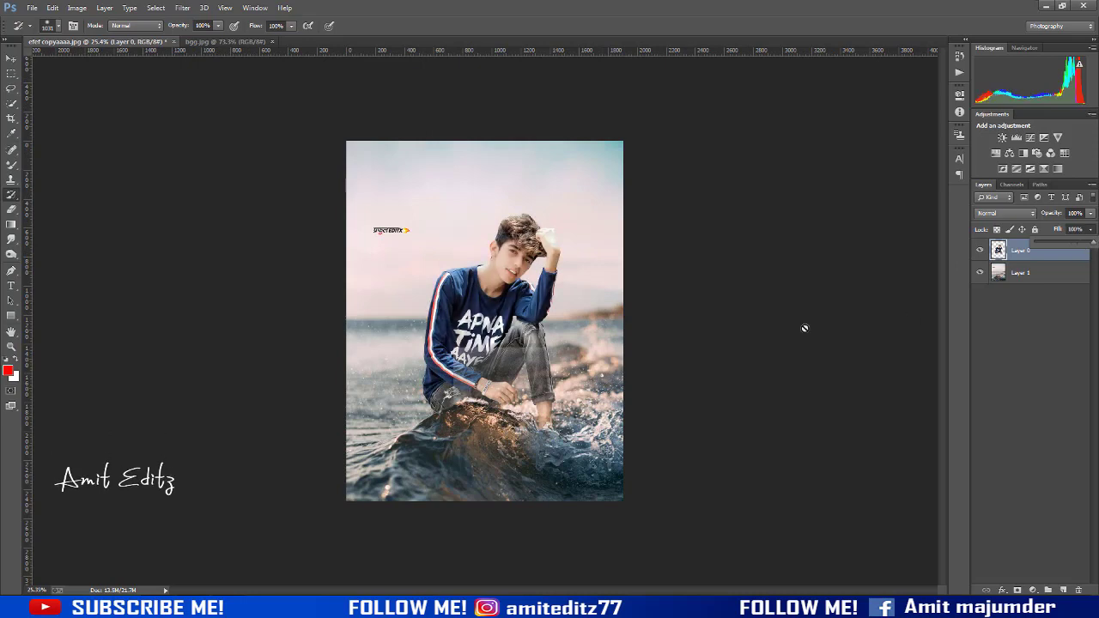
Zoom in on the boy's foot with the Eraser ready
scroll(684, 345, "up", 1)
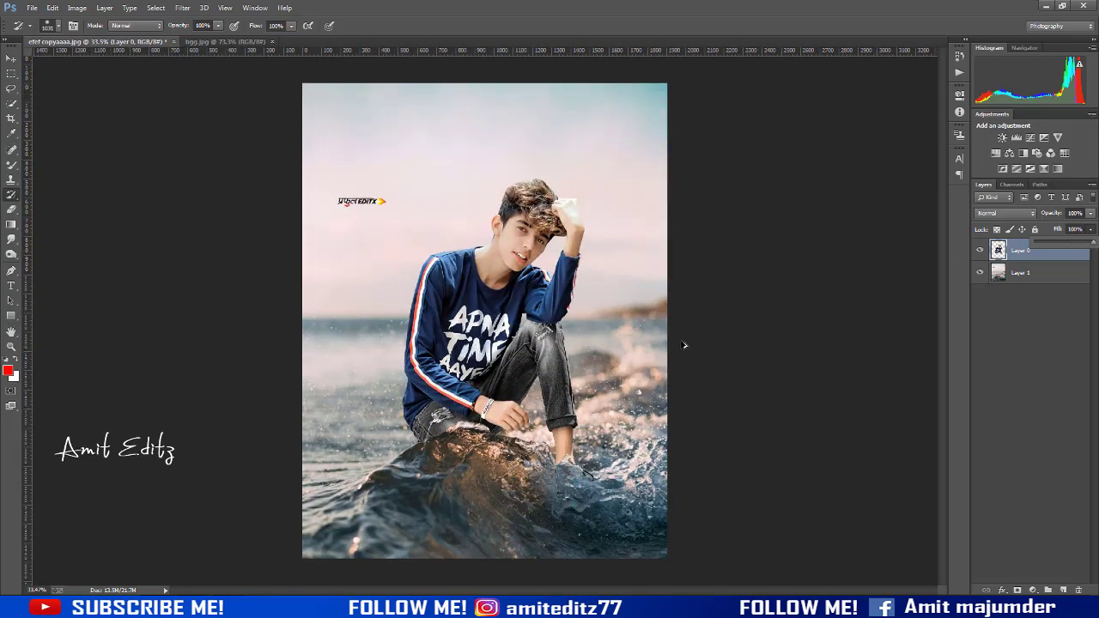
scroll(684, 346, "down", 1)
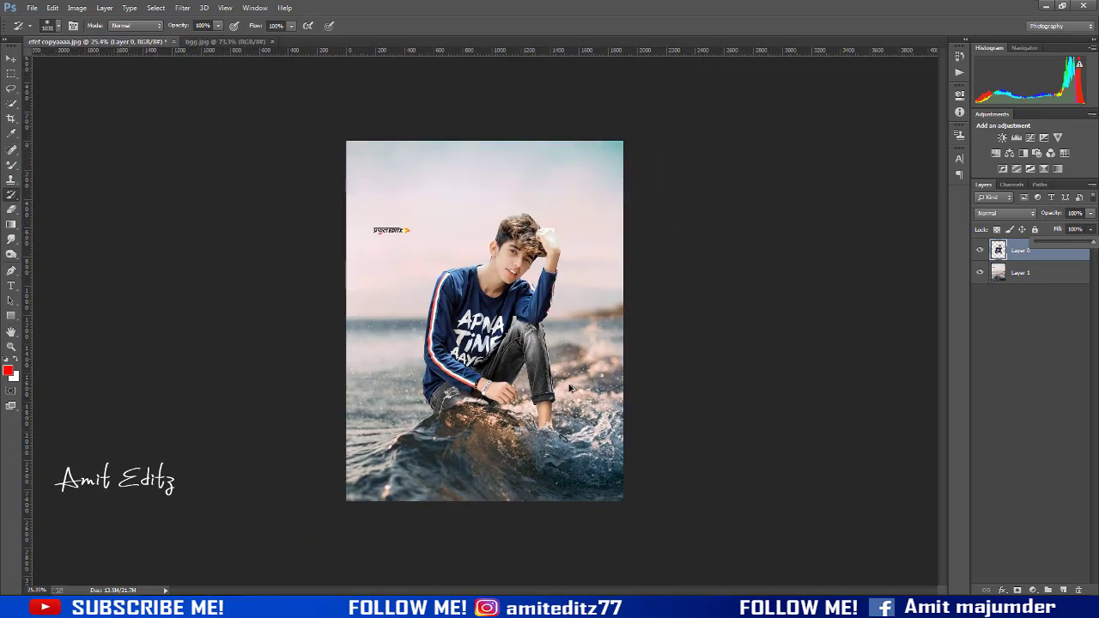
scroll(569, 389, "up", 1)
scroll(550, 365, "up", 1)
scroll(528, 343, "up", 2)
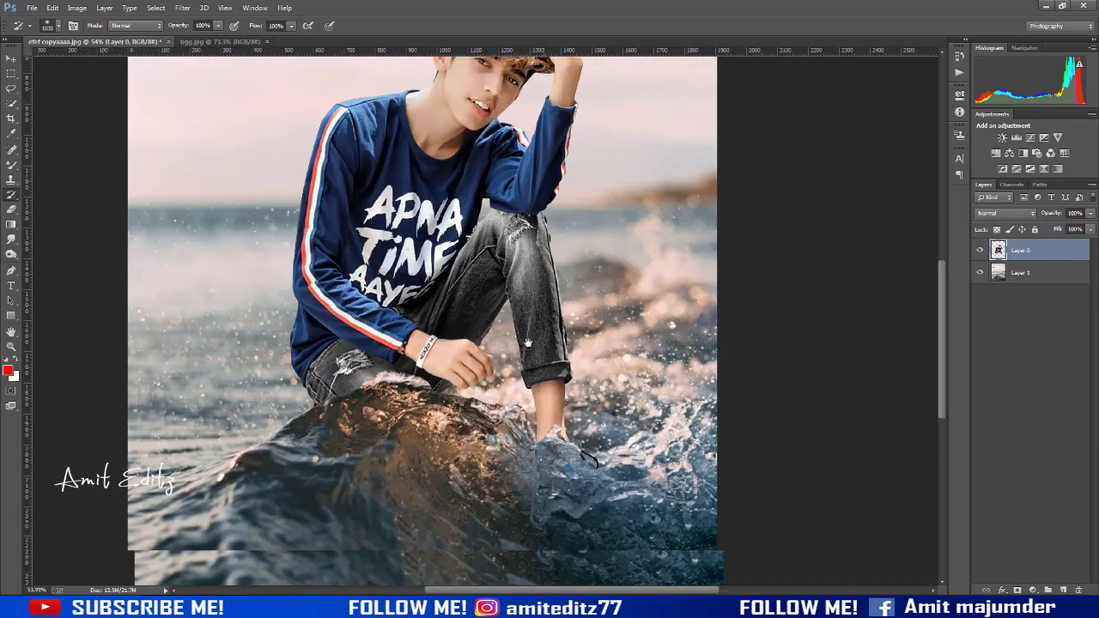
scroll(49, 265, "up", 1)
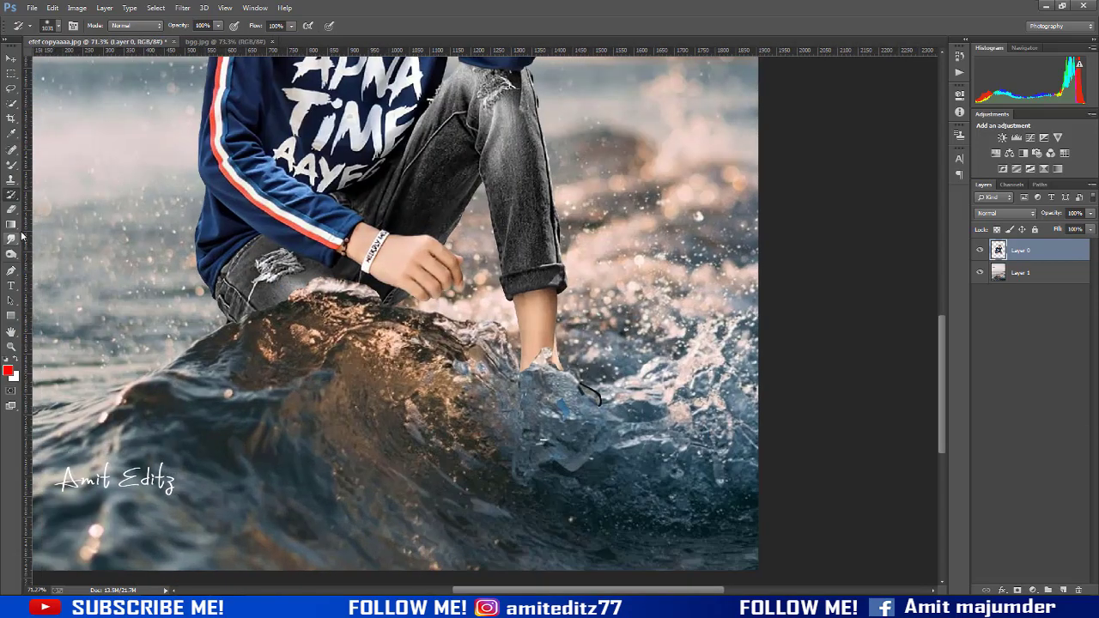
scroll(22, 237, "up", 1)
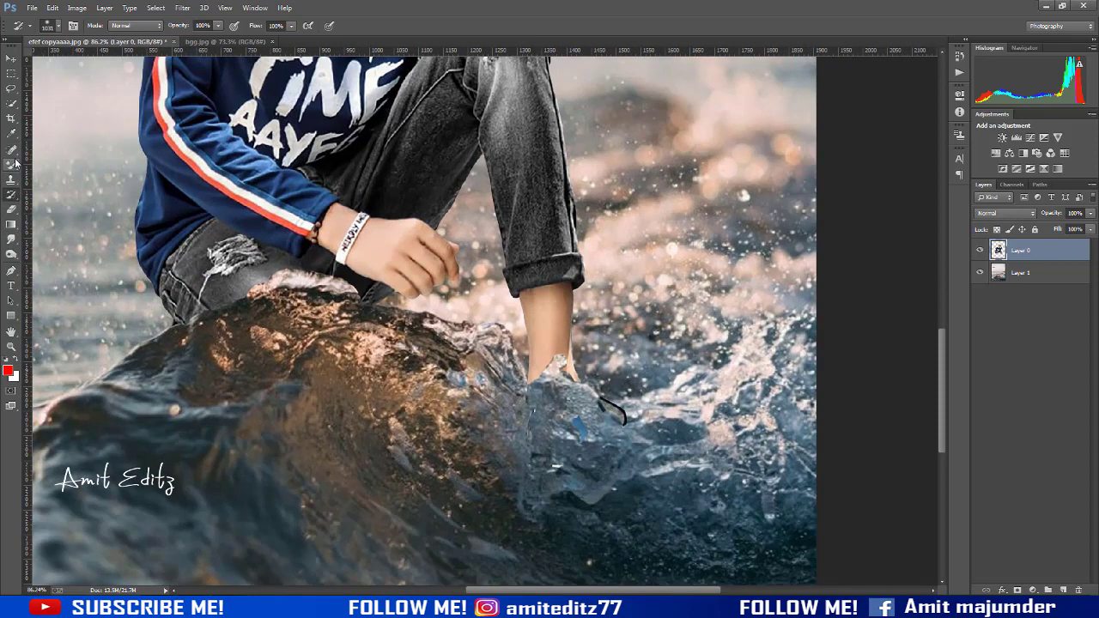
key("e")
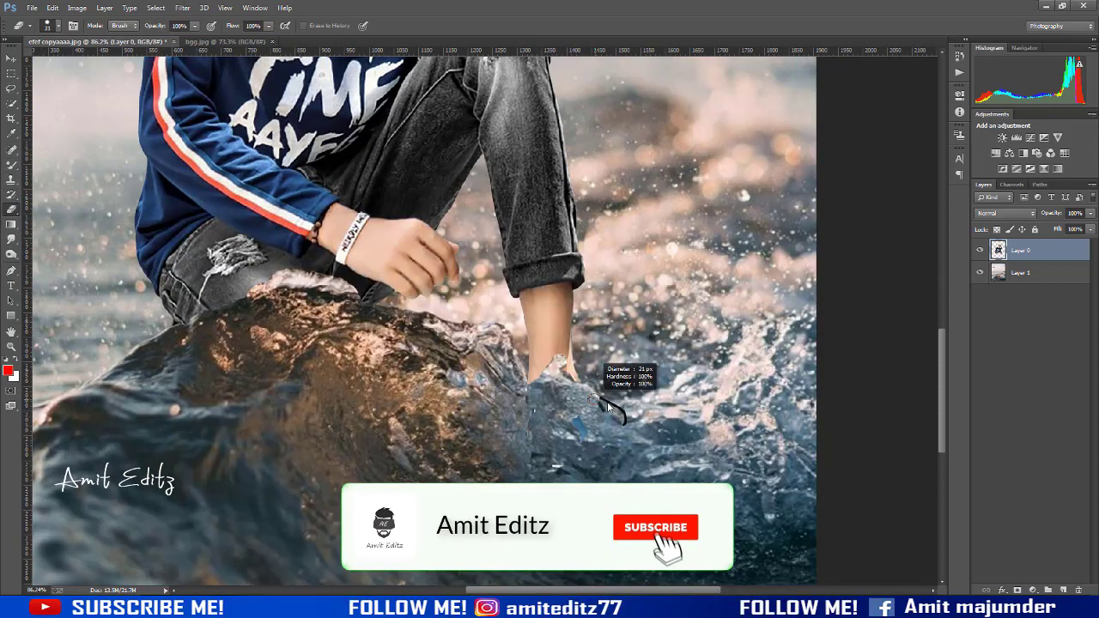
scroll(631, 427, "down", 1)
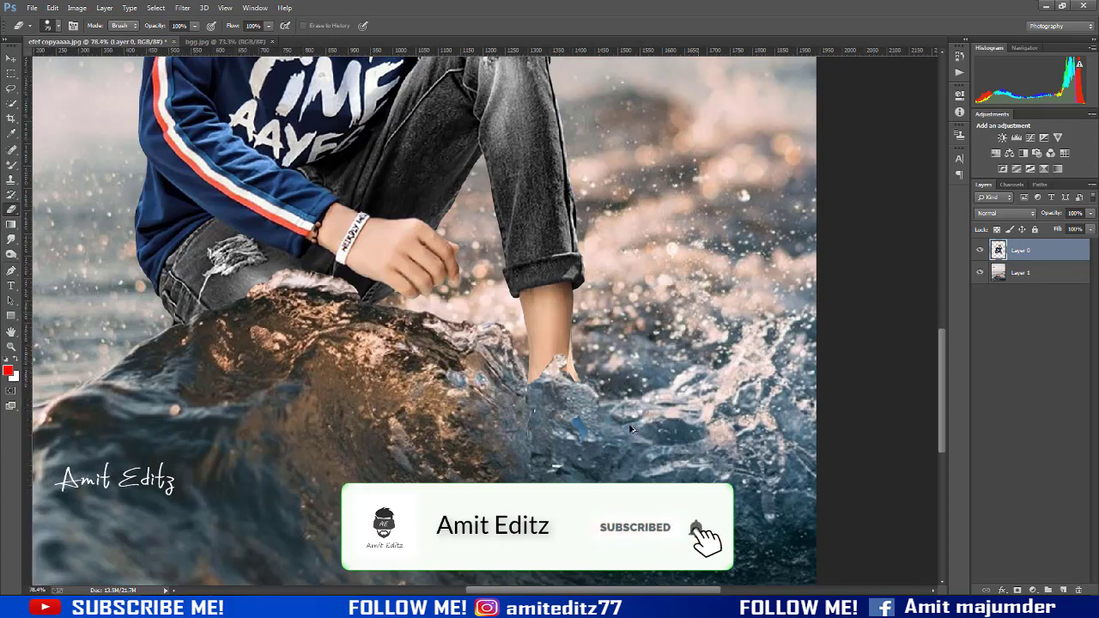
scroll(631, 428, "down", 1)
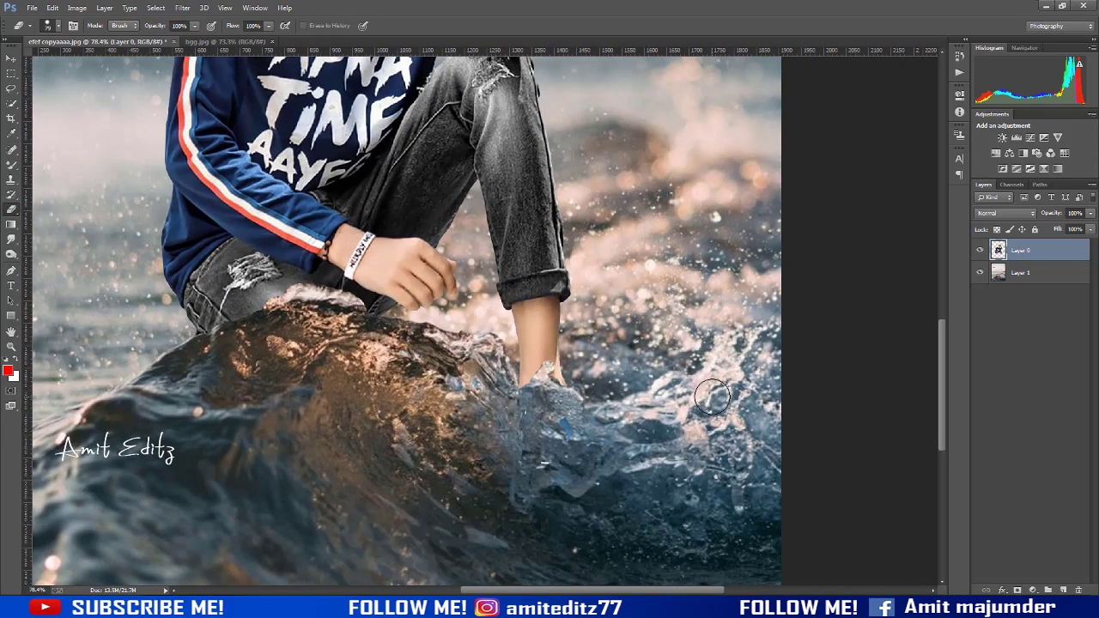
scroll(713, 401, "down", 3)
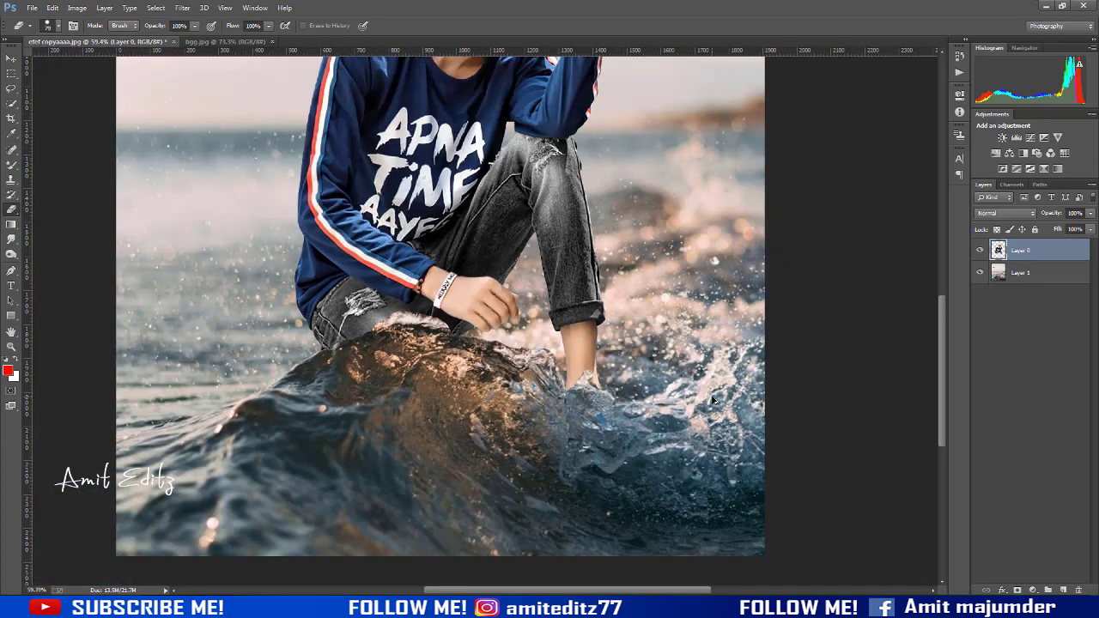
Add a layer mask and brush the feet and rock edge into the wave splash
left_click(1017, 591)
right_click(11, 163)
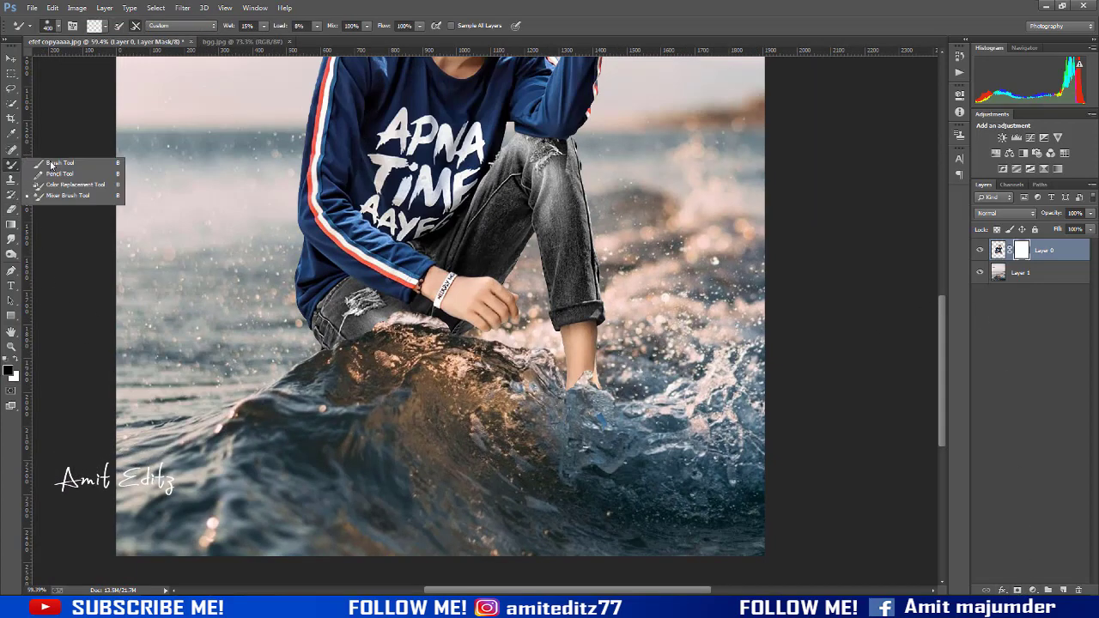
left_click(65, 197)
key("shift+b")
key("4")
key("3")
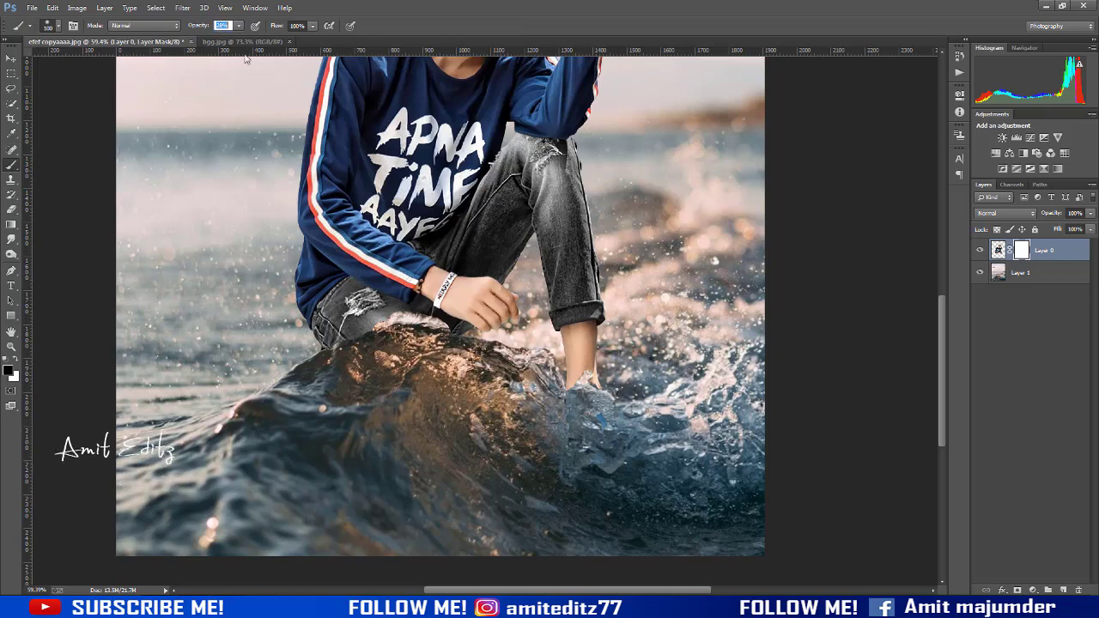
left_click_drag(582, 400, 584, 404)
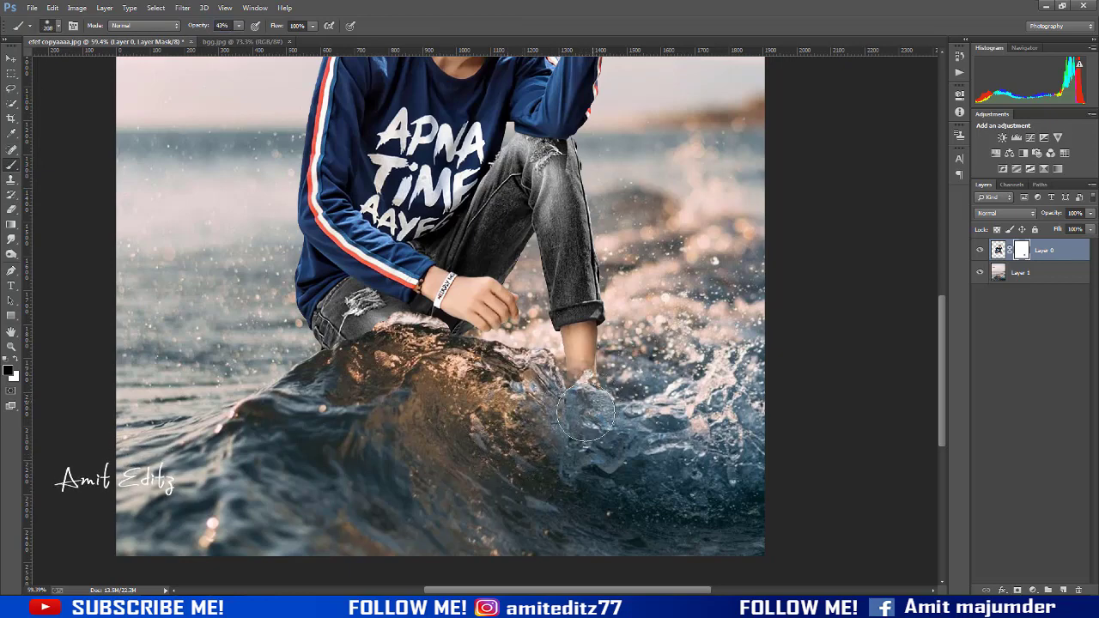
mouse_move(511, 415)
left_mouse_down()
mouse_move(447, 378)
mouse_move(443, 360)
mouse_move(355, 358)
mouse_move(412, 350)
left_mouse_up()
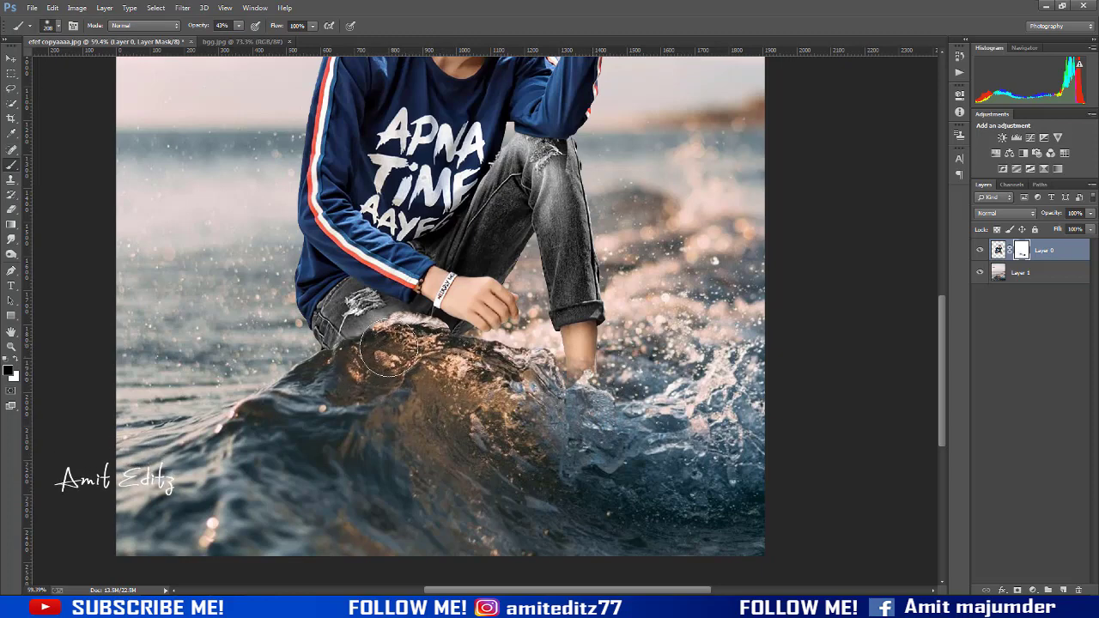
Apply Layer 0's mask permanently
scroll(384, 400, "down", 3)
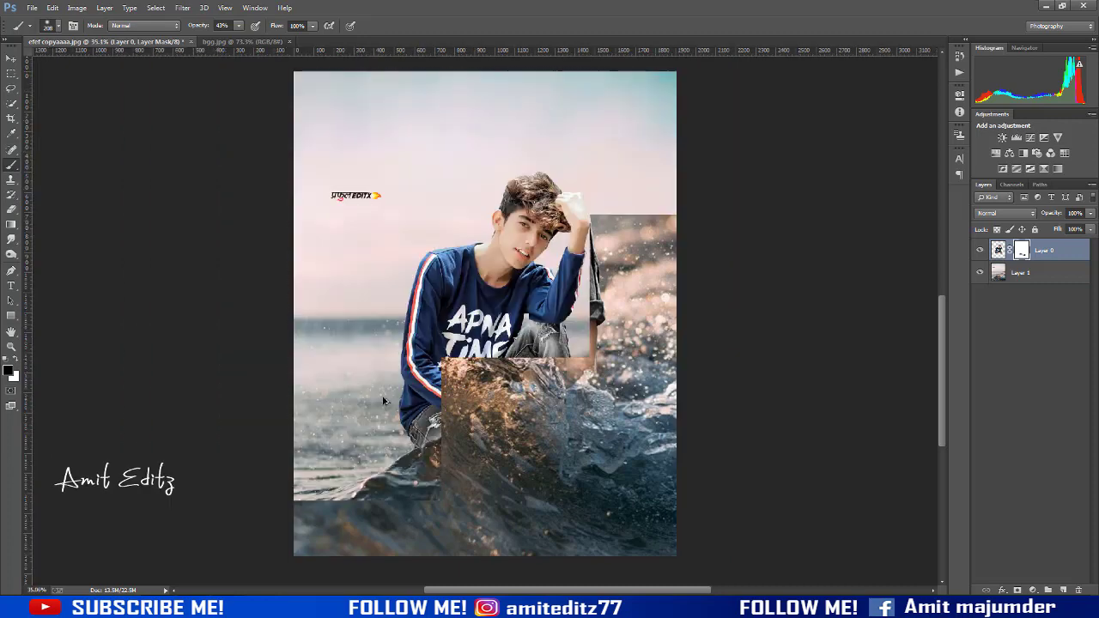
scroll(383, 400, "down", 2)
scroll(384, 400, "up", 1)
right_click(1022, 251)
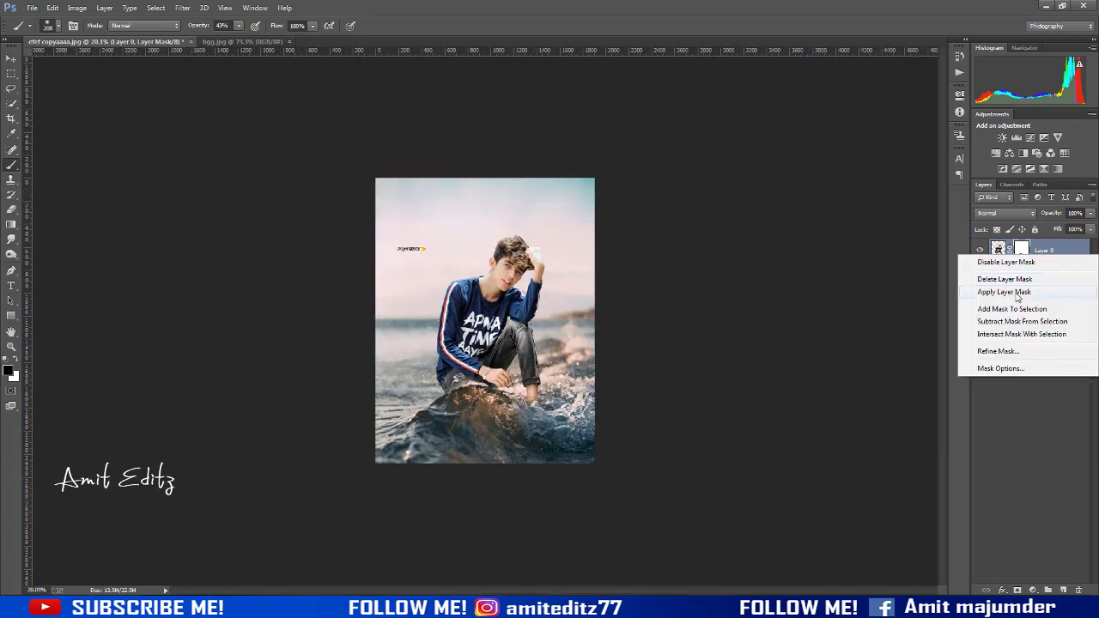
left_click(1011, 293)
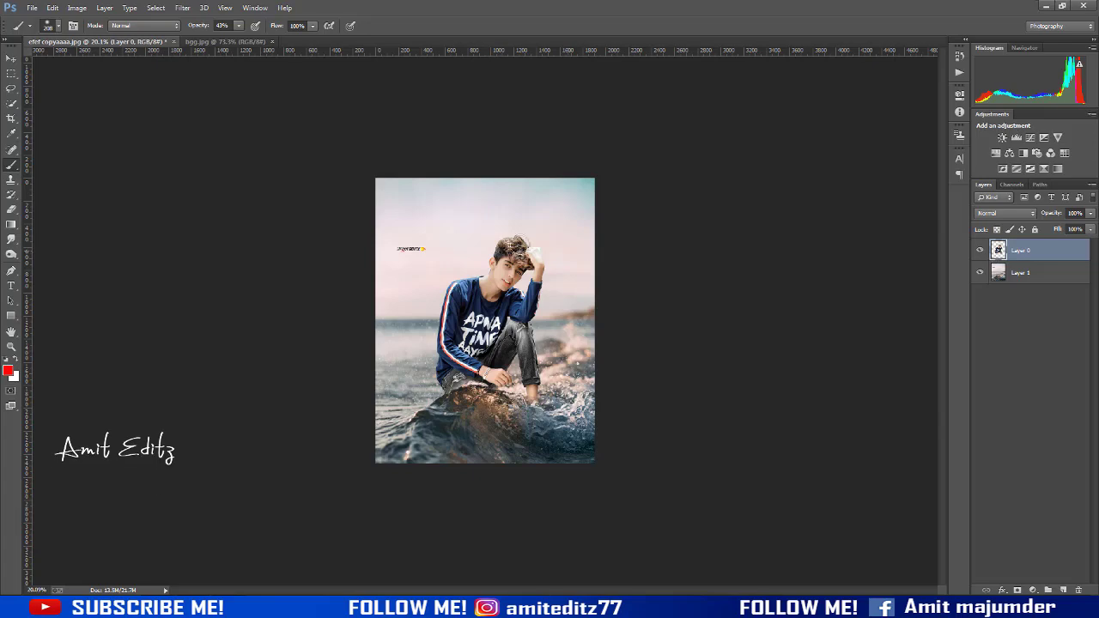
Smudge the top and left hair edges into wispy strands with a 24 px textured brush
scroll(502, 283, "up", 5)
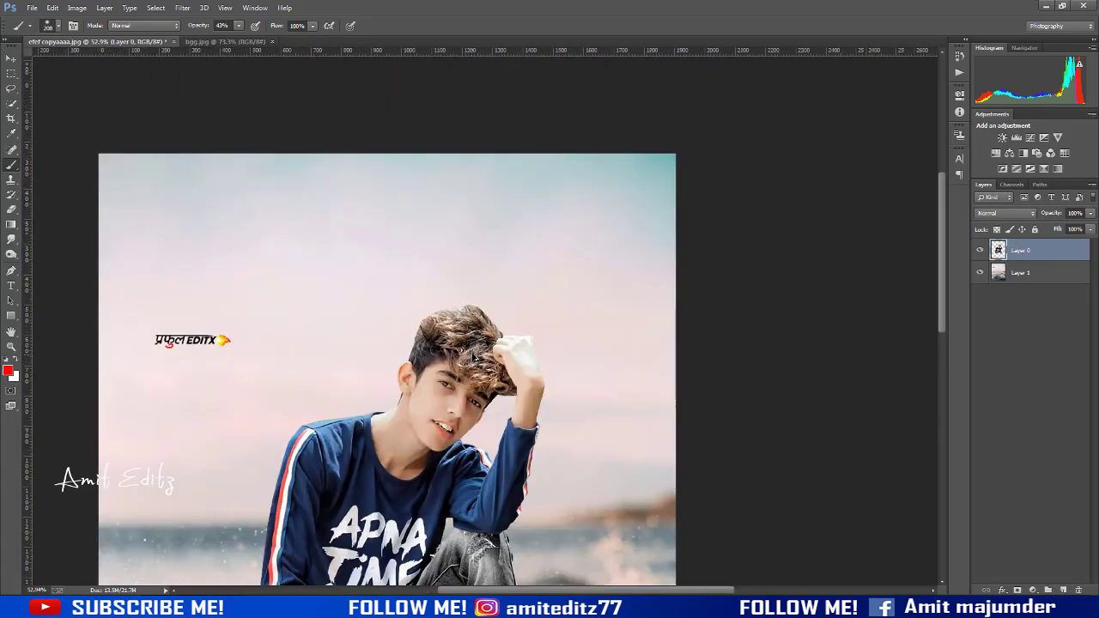
scroll(549, 120, "up", 3)
scroll(549, 120, "up", 3)
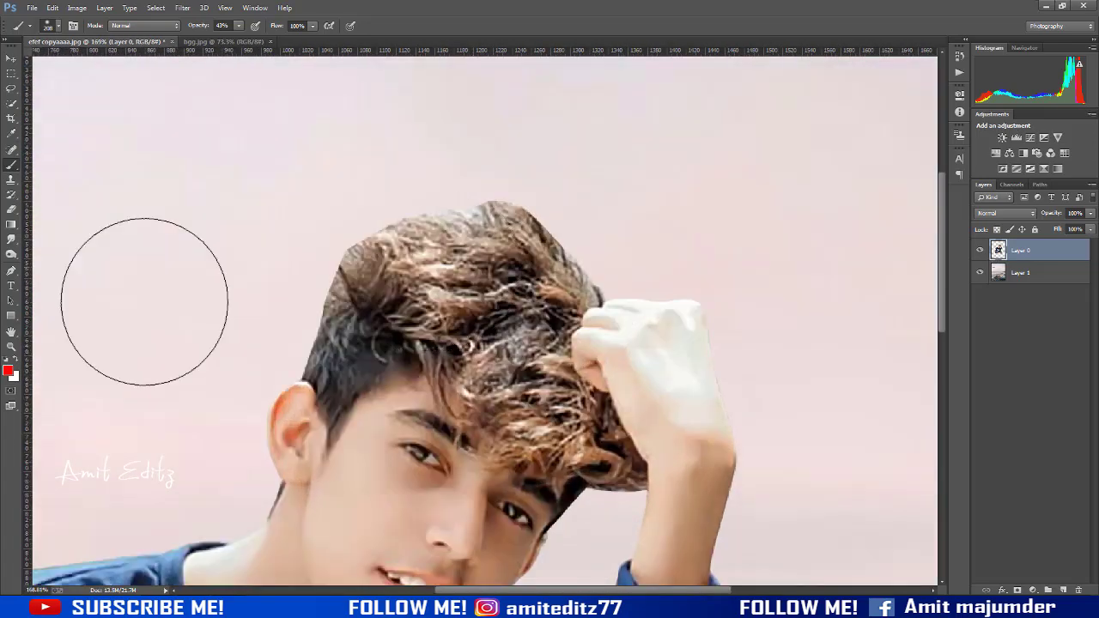
left_click(10, 240)
right_click(350, 252)
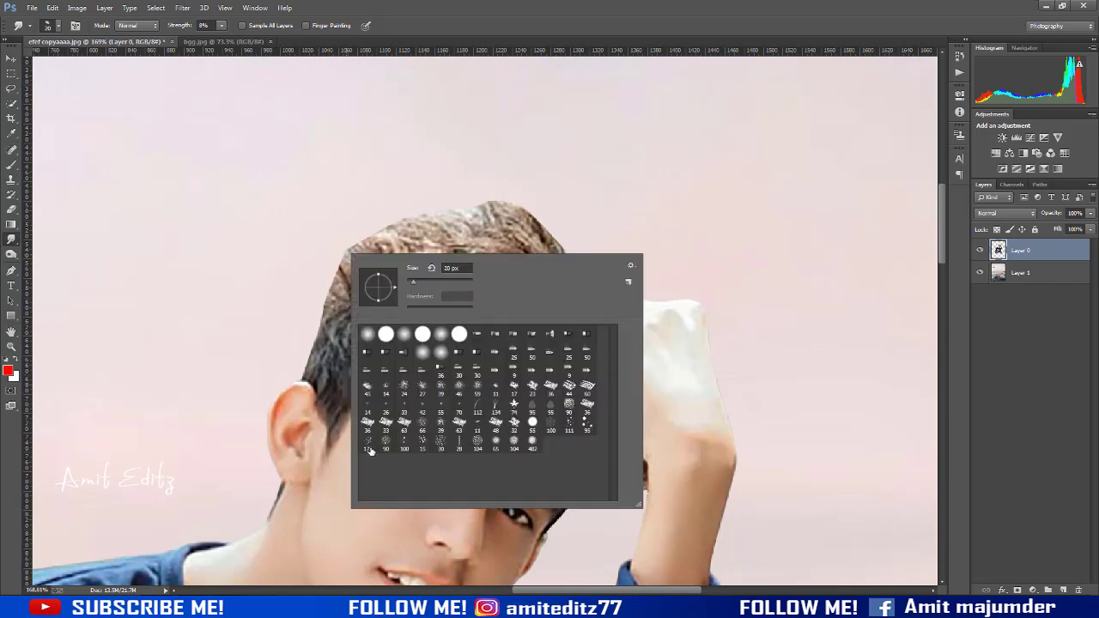
key("Escape")
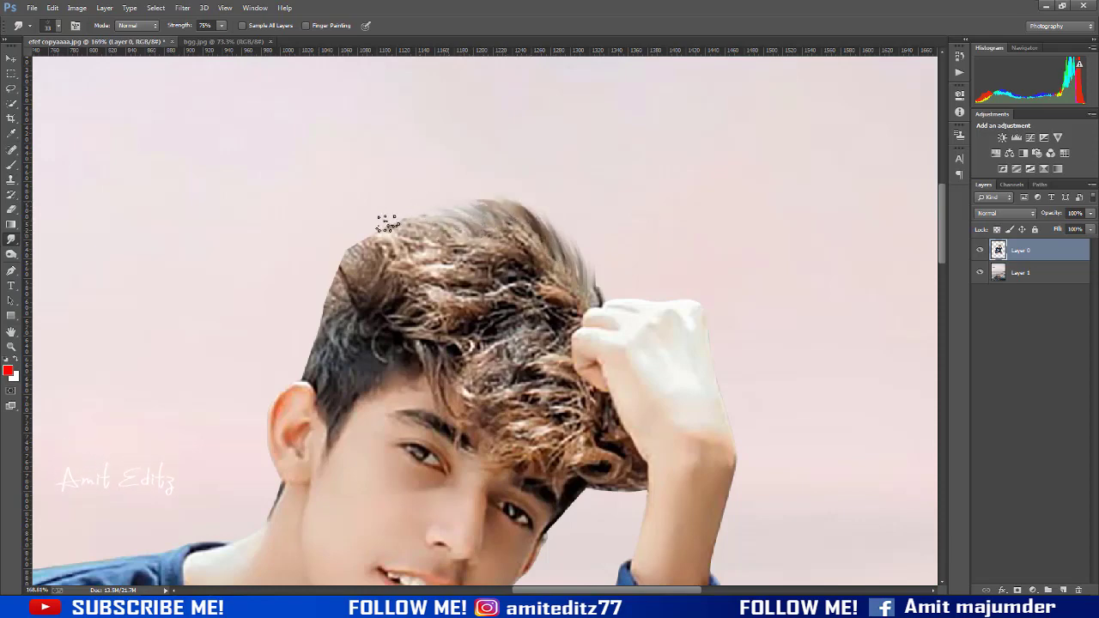
mouse_move(434, 221)
left_mouse_down()
mouse_move(367, 229)
mouse_move(341, 307)
left_mouse_up()
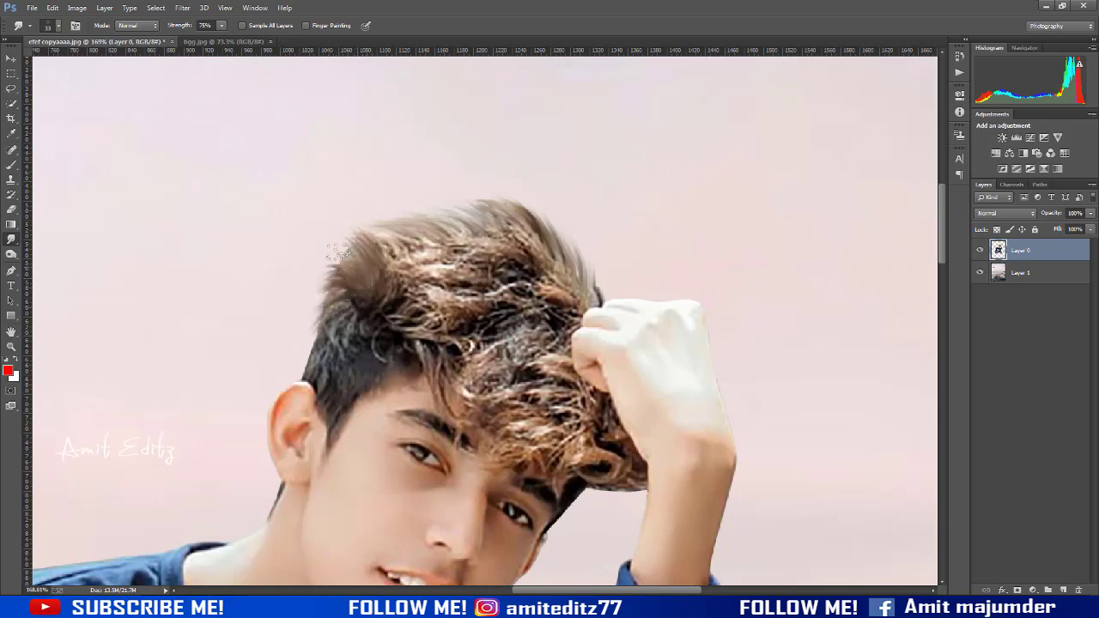
left_click_drag(318, 293, 329, 269)
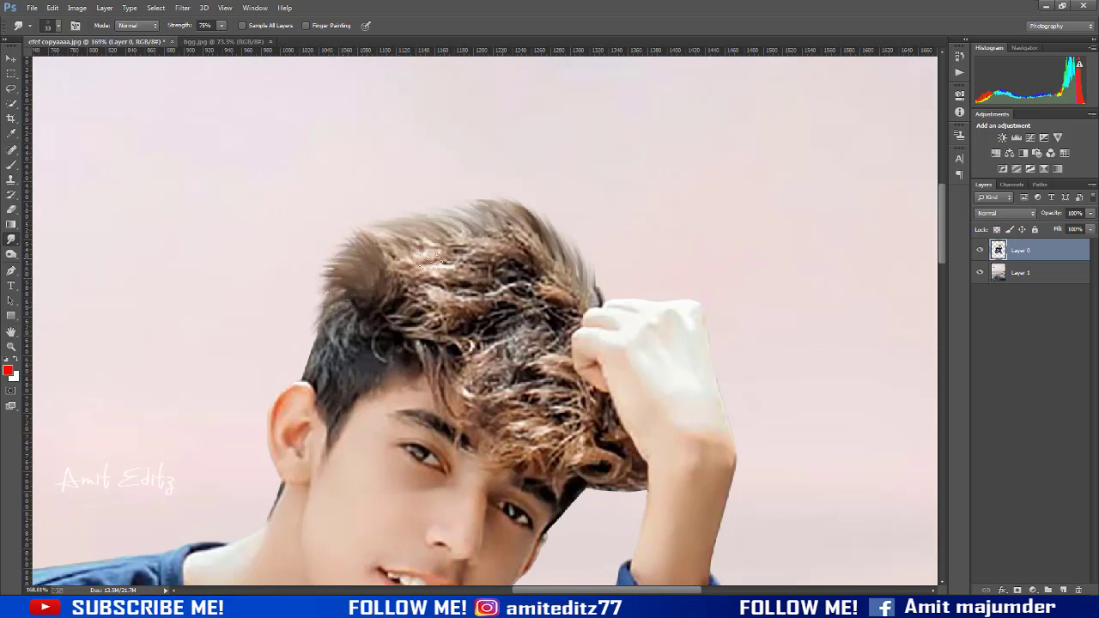
mouse_move(430, 262)
left_mouse_down()
mouse_move(467, 320)
mouse_move(557, 264)
left_mouse_up()
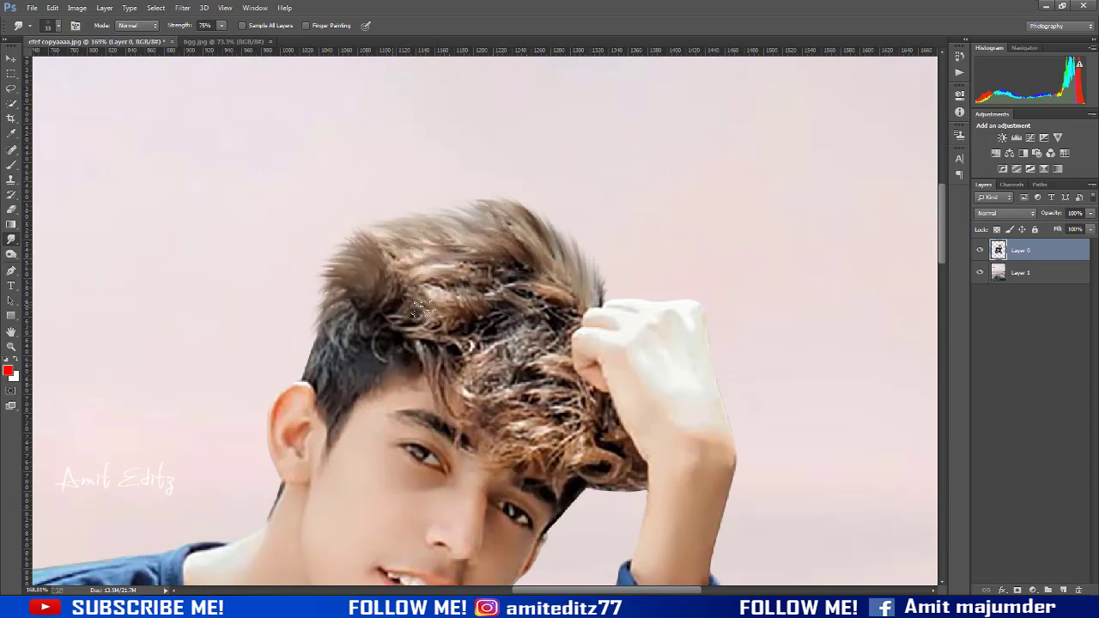
scroll(421, 308, "down", 1)
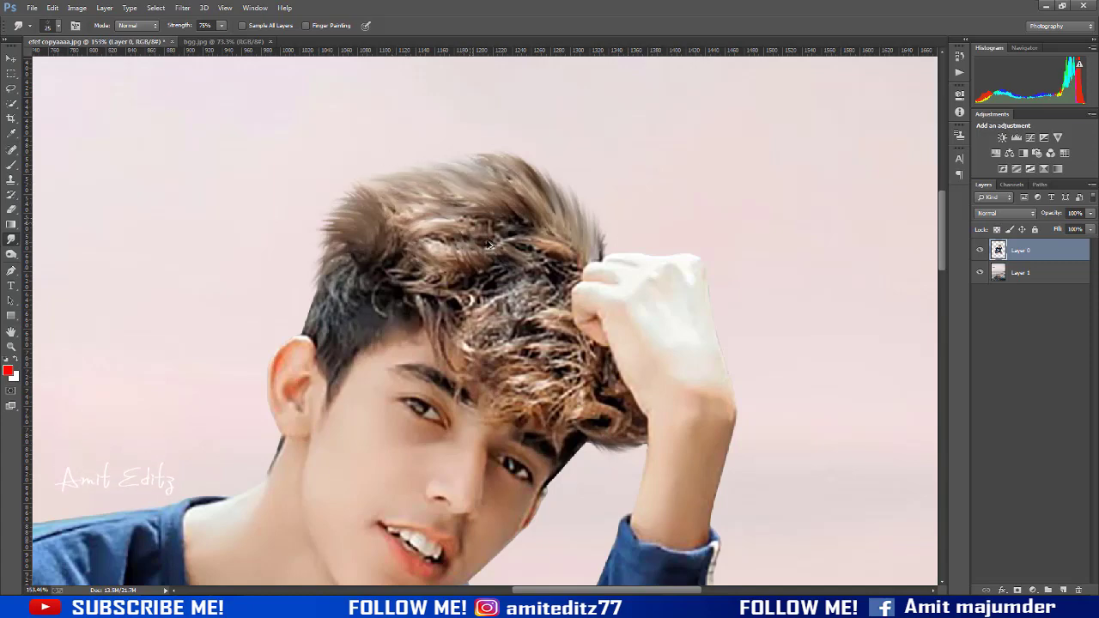
Load the boy's outline as a selection, sample a pale colour, and add empty Layer 2
scroll(490, 246, "down", 3)
scroll(481, 292, "down", 2)
scroll(557, 255, "down", 1)
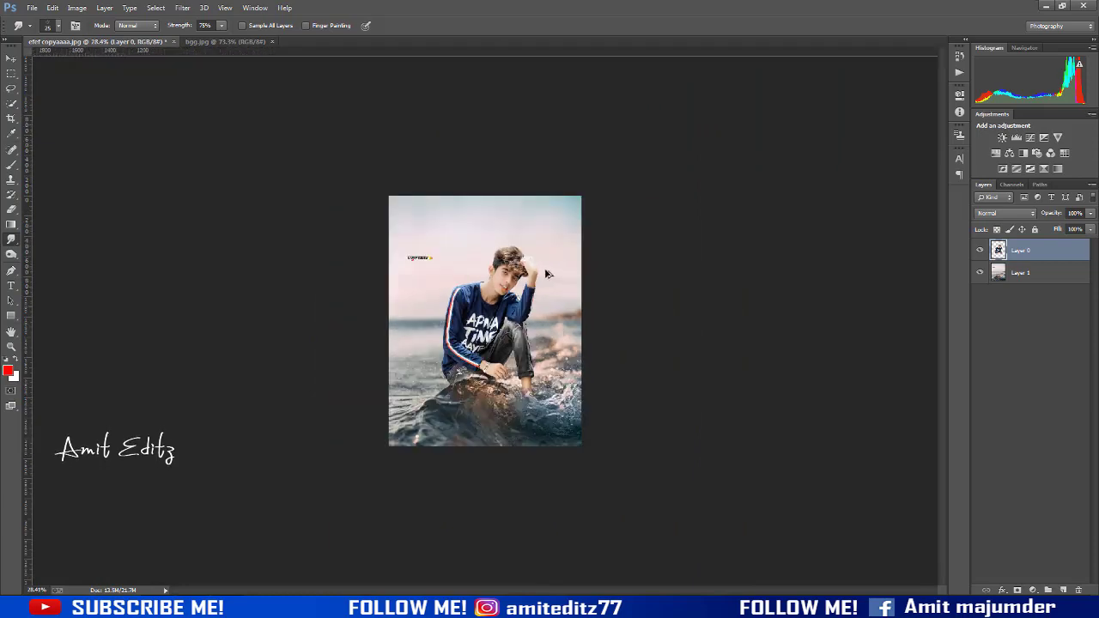
scroll(556, 255, "up", 2)
scroll(557, 255, "up", 1)
scroll(557, 255, "up", 1)
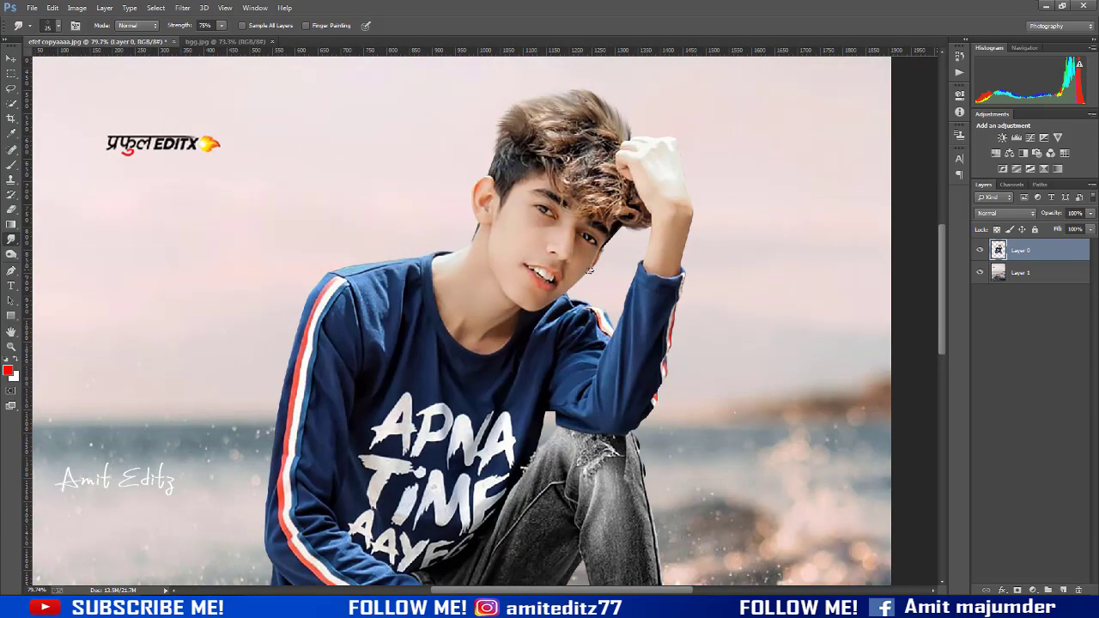
scroll(590, 271, "down", 1)
scroll(591, 273, "down", 1)
scroll(592, 275, "down", 1)
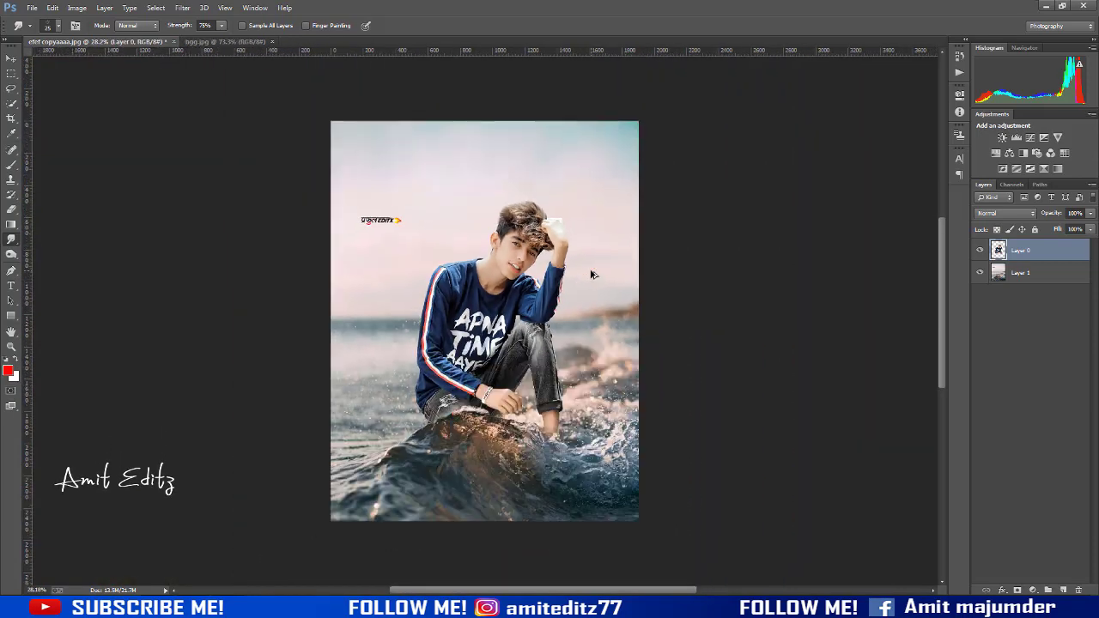
scroll(591, 274, "up", 1)
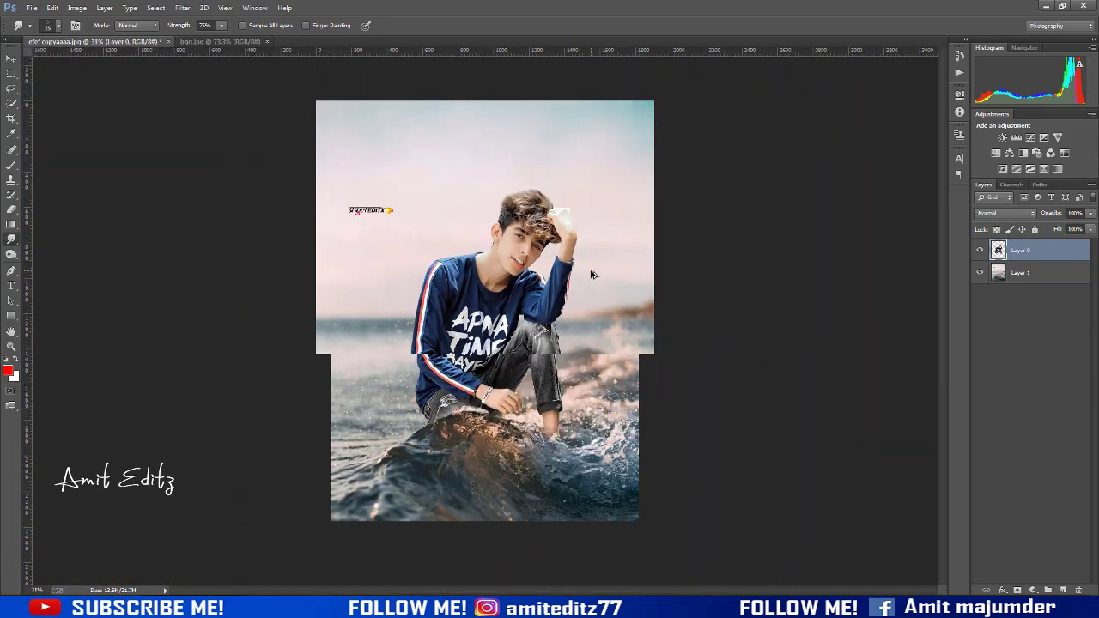
left_click(1001, 250, "ctrl")
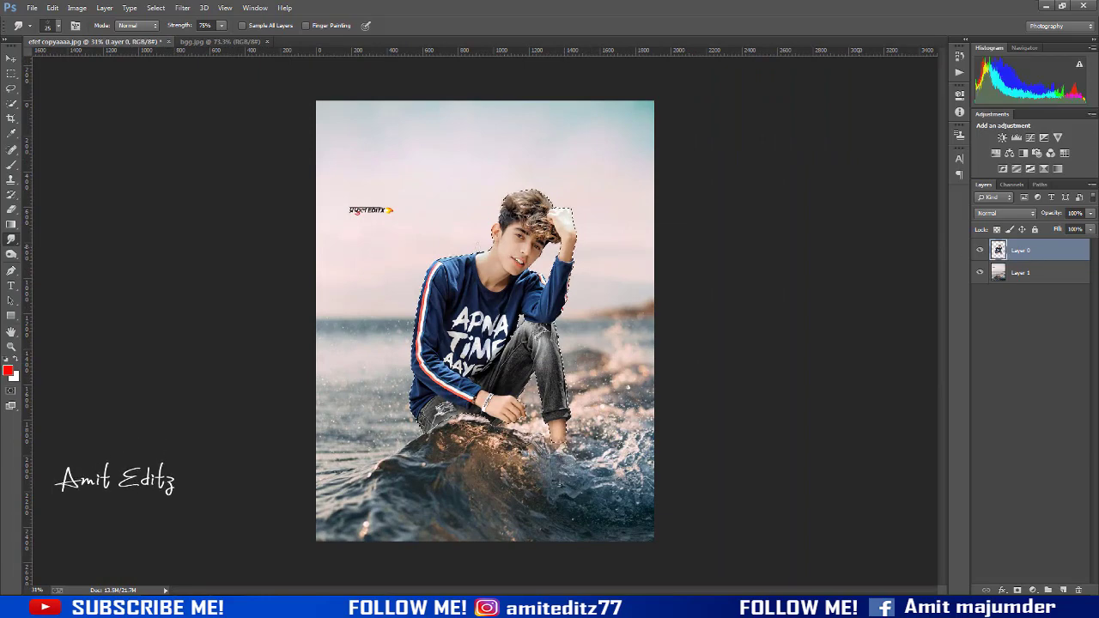
left_click(12, 133)
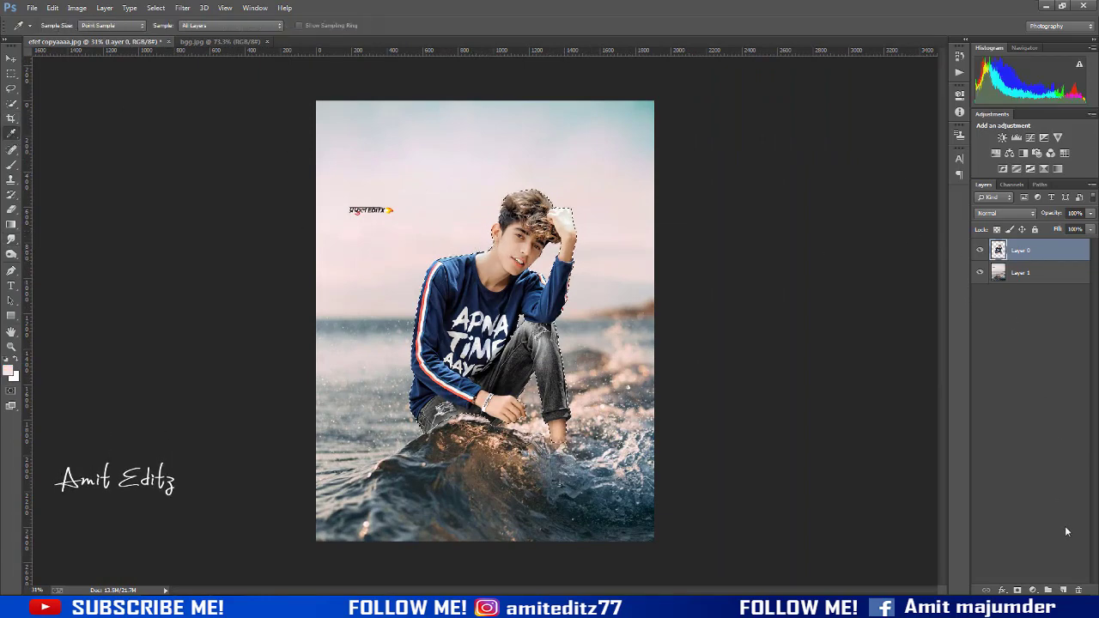
left_click(1063, 590)
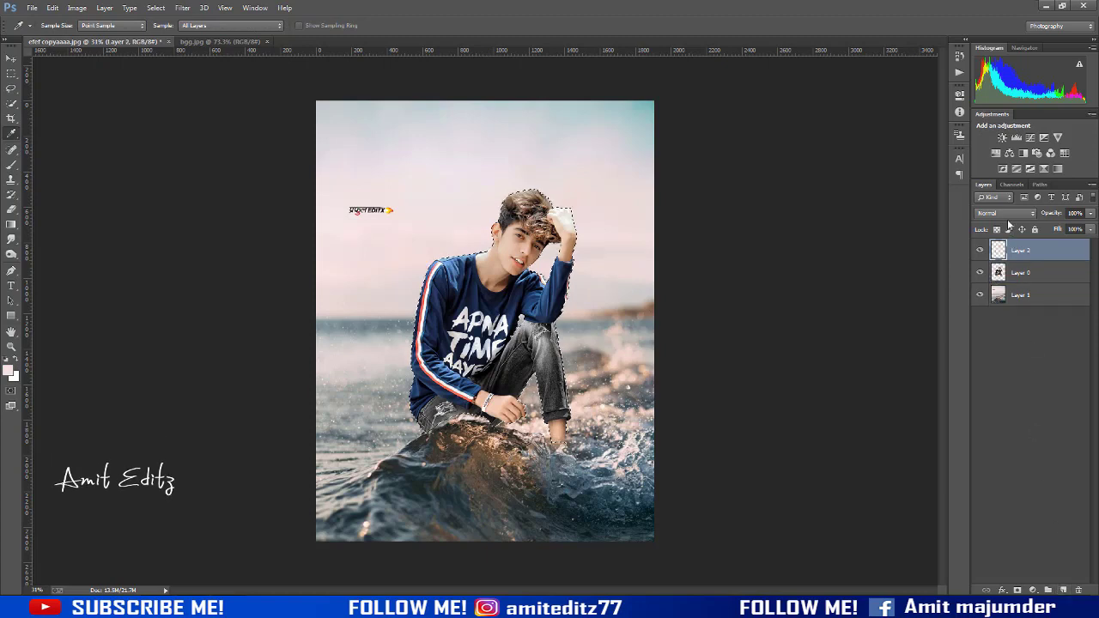
Set Layer 2 to Overlay and paint soft pale light over the boy at 25% brush opacity
left_click(1005, 213)
left_click(1005, 361)
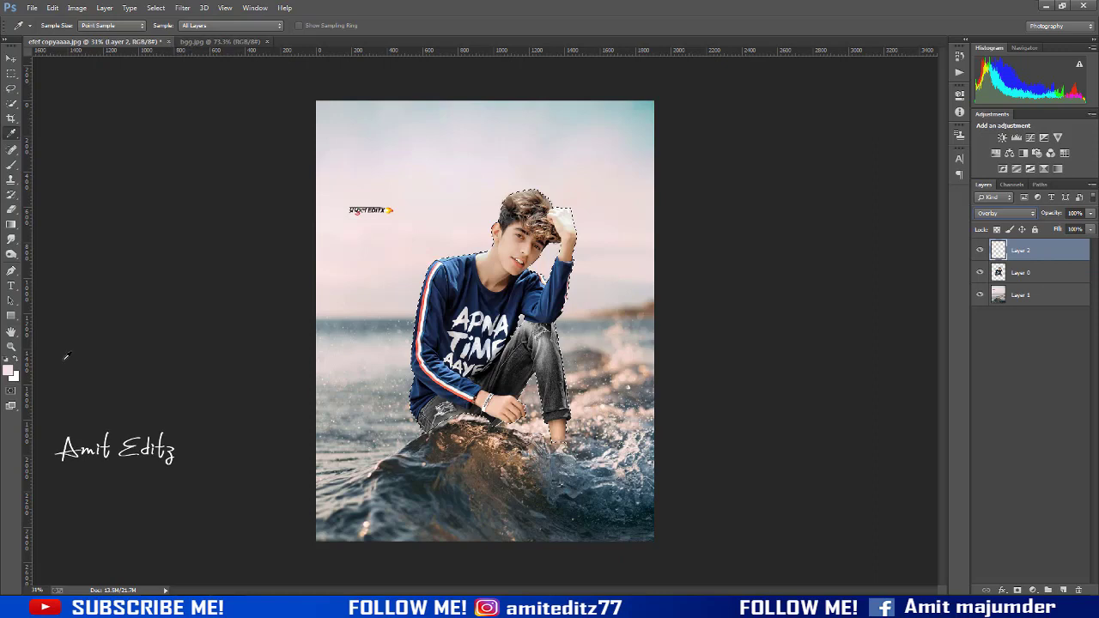
key("b")
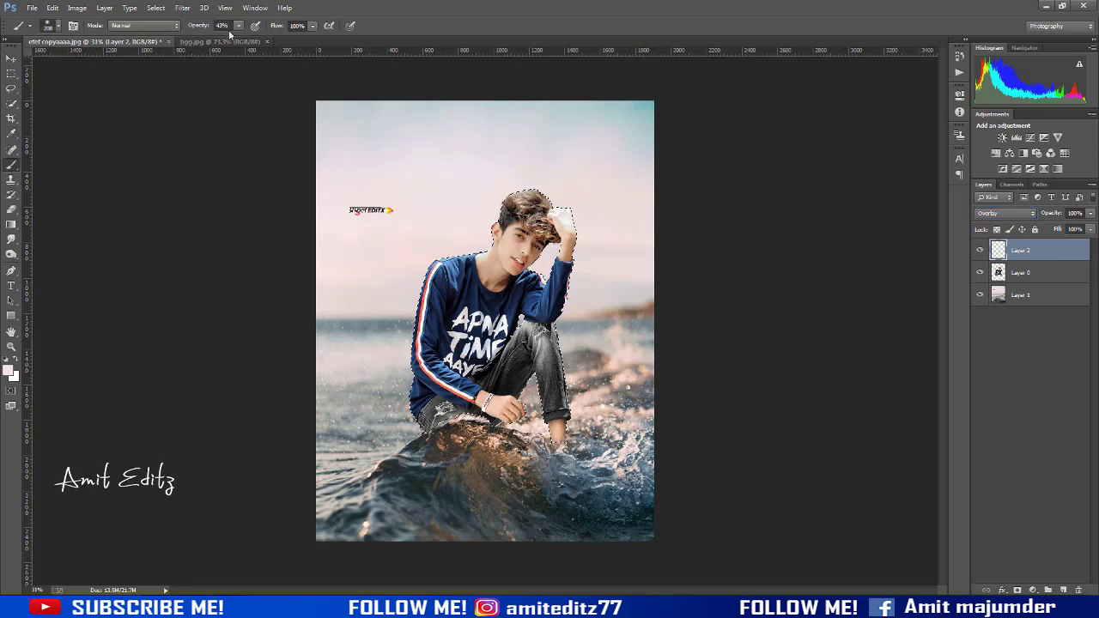
key("1")
key("5")
key("2")
key("5")
left_click_drag(471, 232, 481, 225)
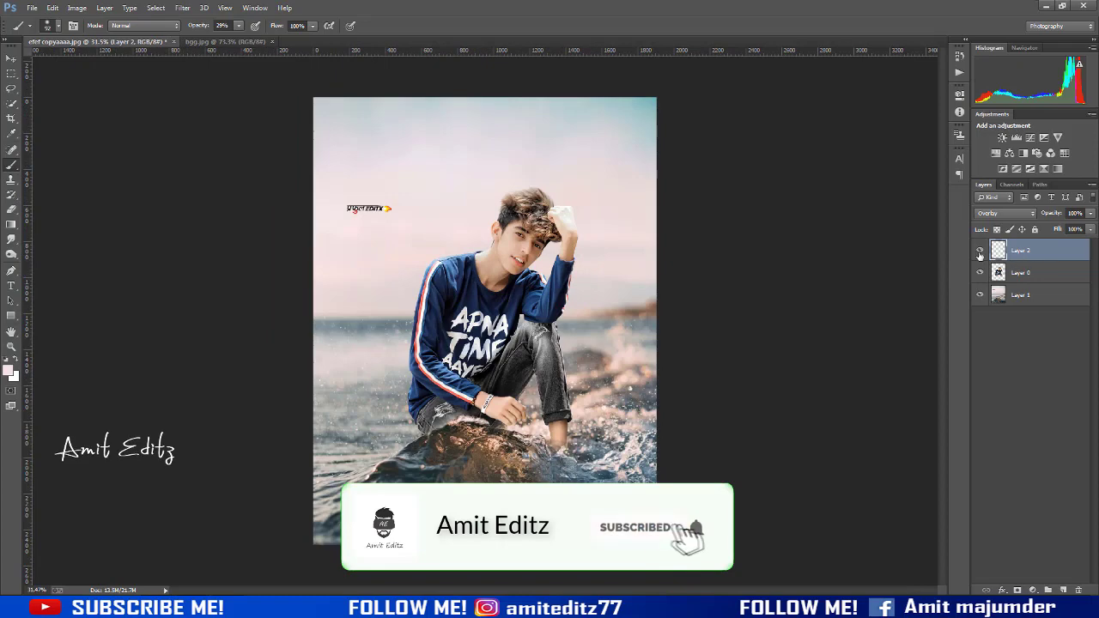
left_click(979, 251)
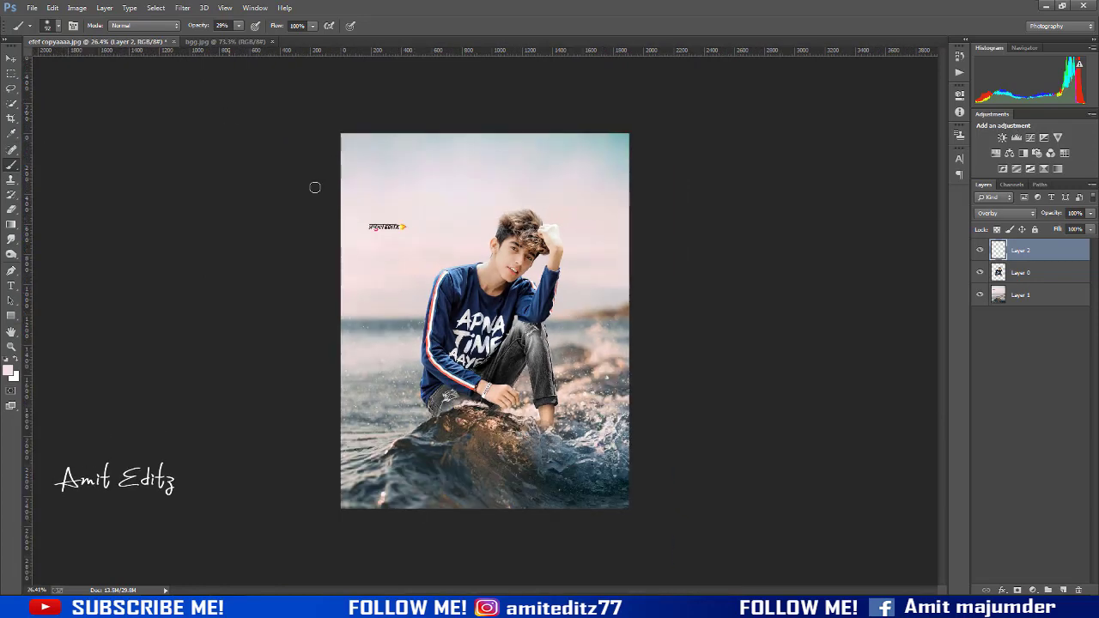
Open the wtersplash image and drag it into the boy's composition as a new layer
left_click(31, 8)
left_click(162, 122)
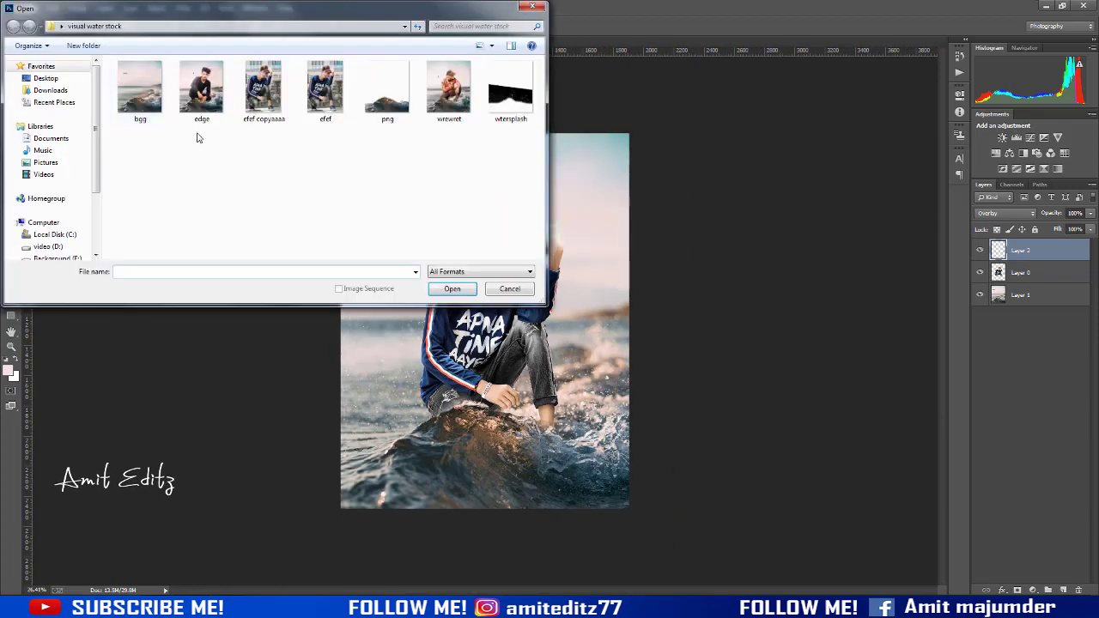
left_click(511, 90)
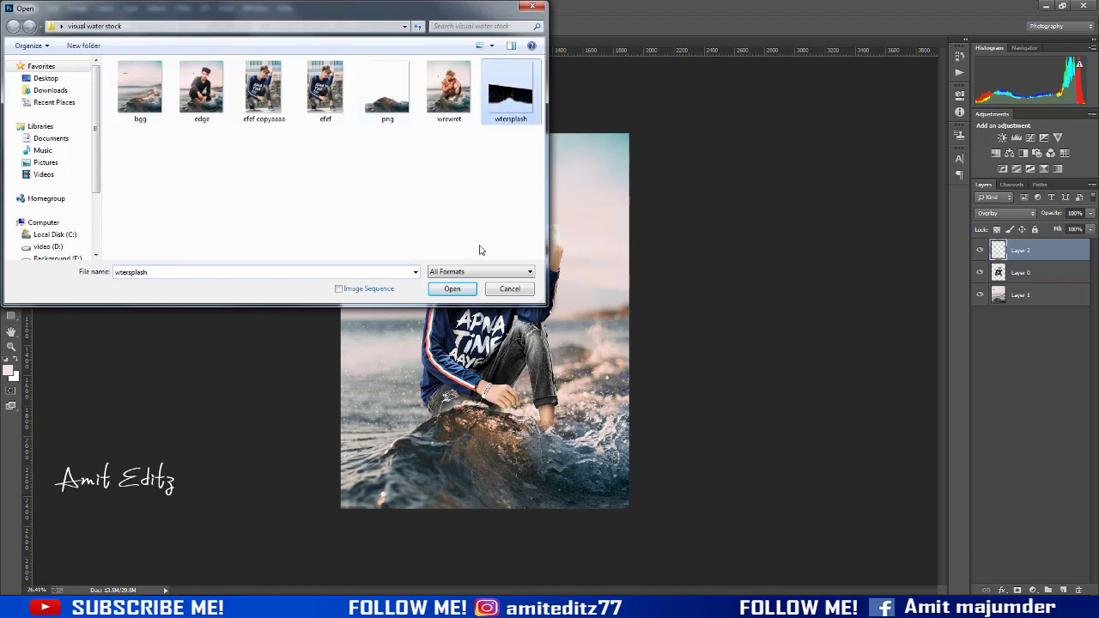
left_click(453, 289)
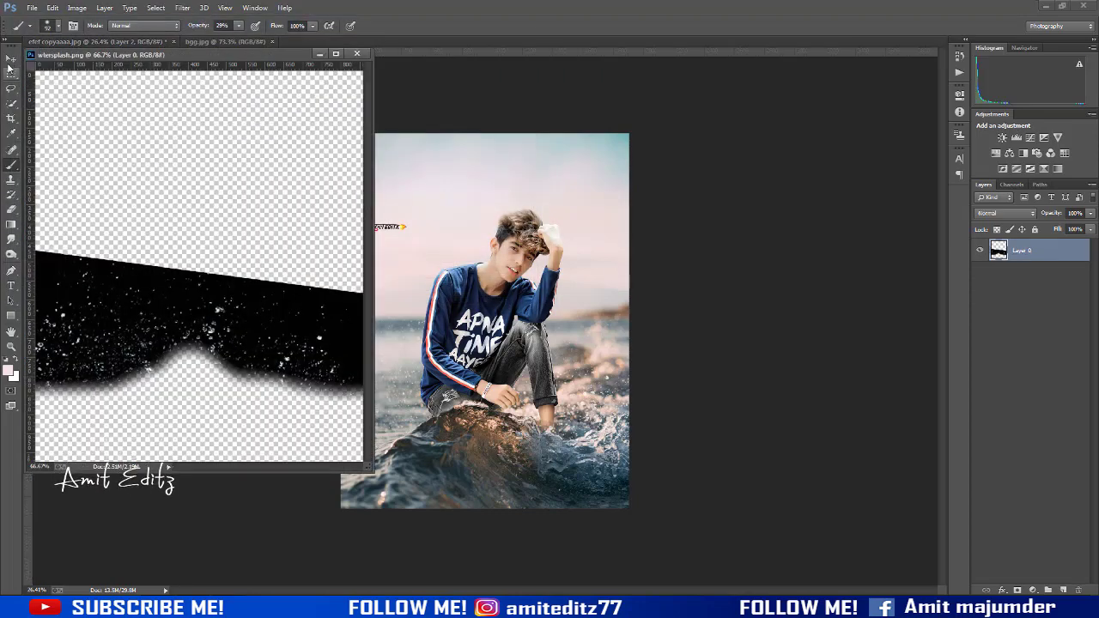
left_click(11, 58)
left_click_drag(198, 309, 477, 351)
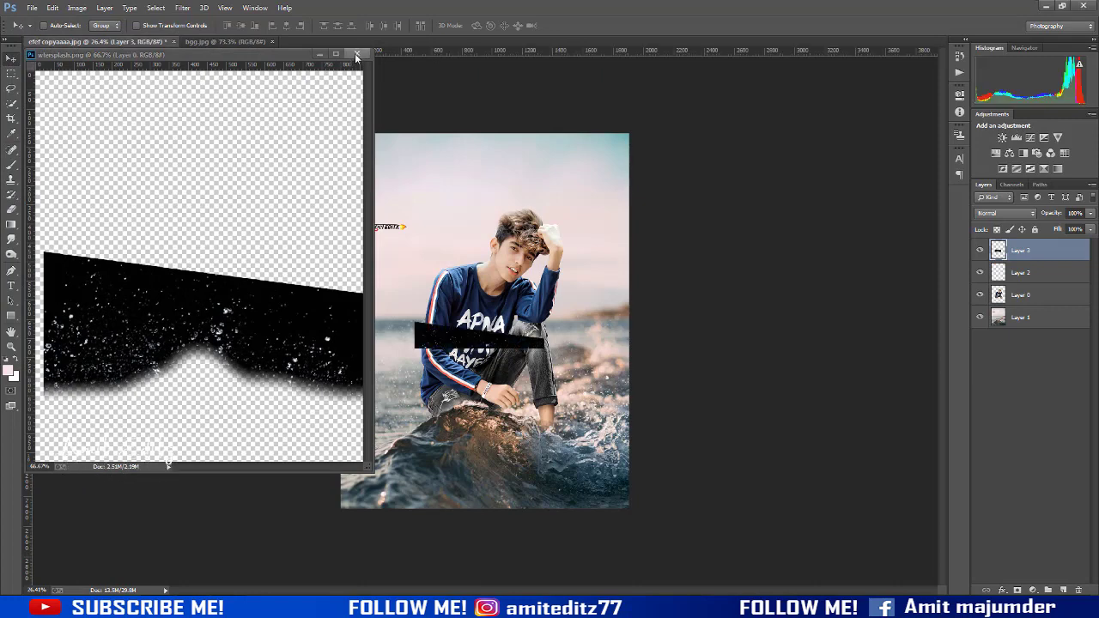
left_click(357, 54)
Set the splash layer to Screen, then enlarge it over the rock and narrow it slightly
left_click(1005, 213)
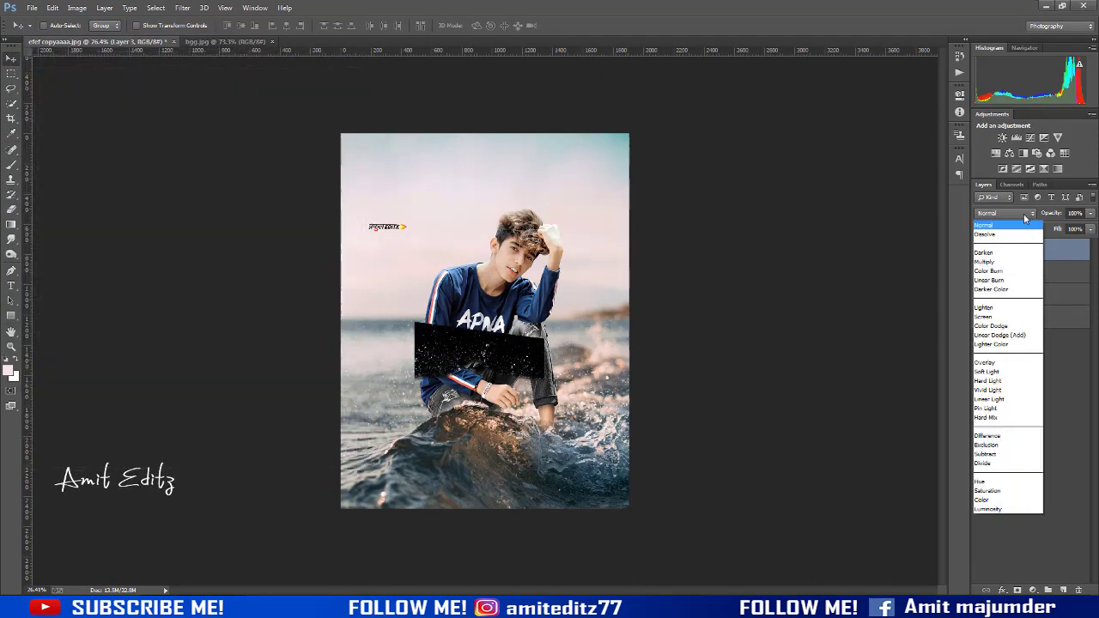
left_click(985, 317)
left_click_drag(514, 320, 526, 421)
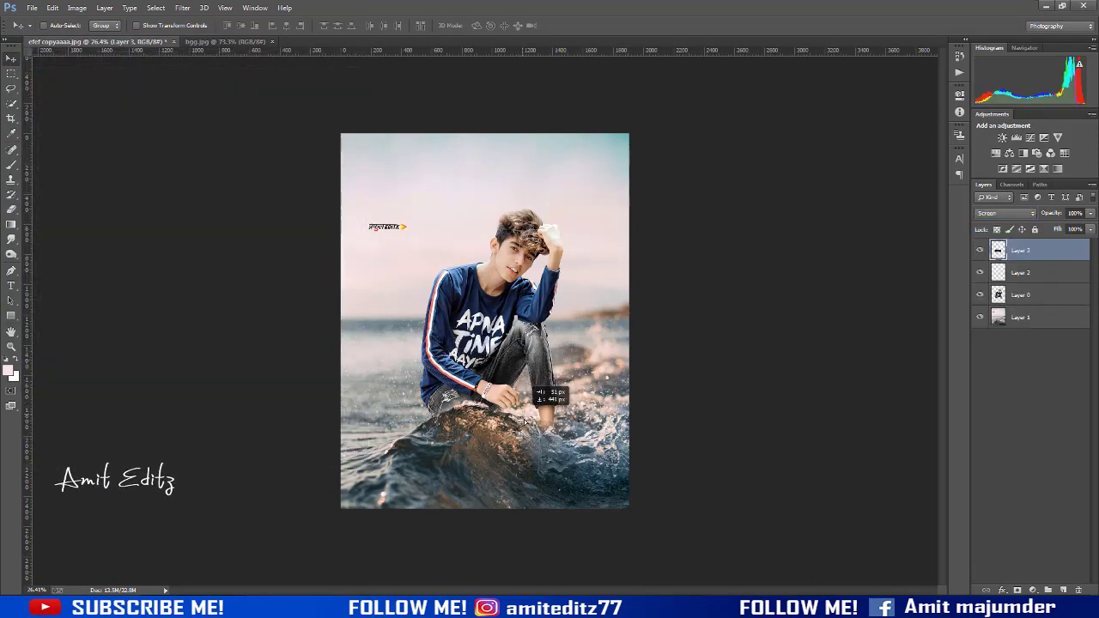
key("ctrl+t")
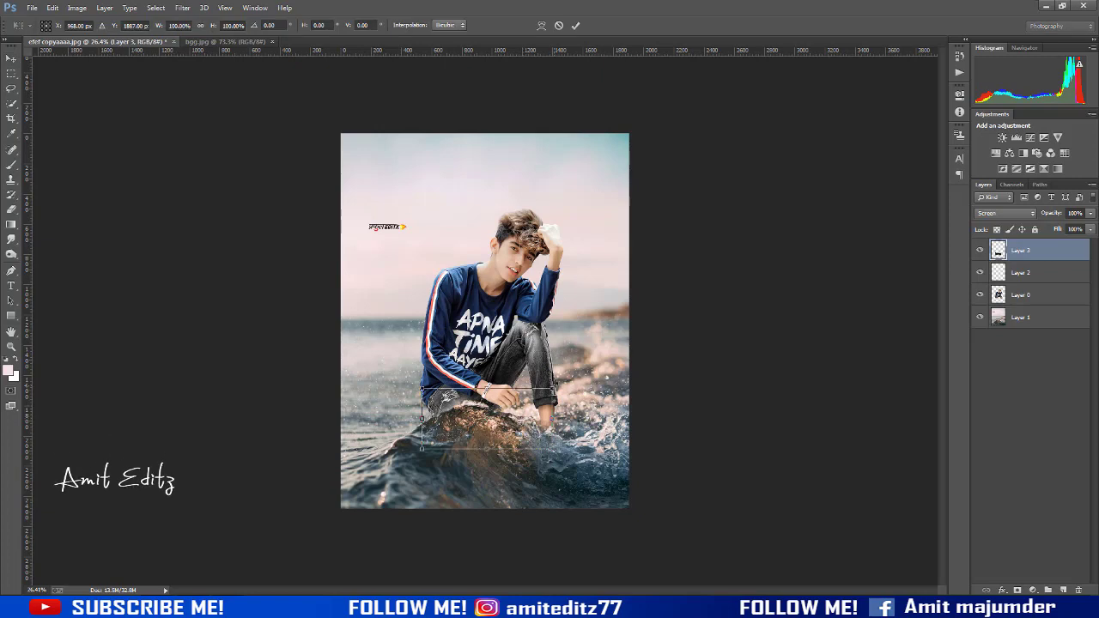
left_click_drag(570, 380, 663, 353)
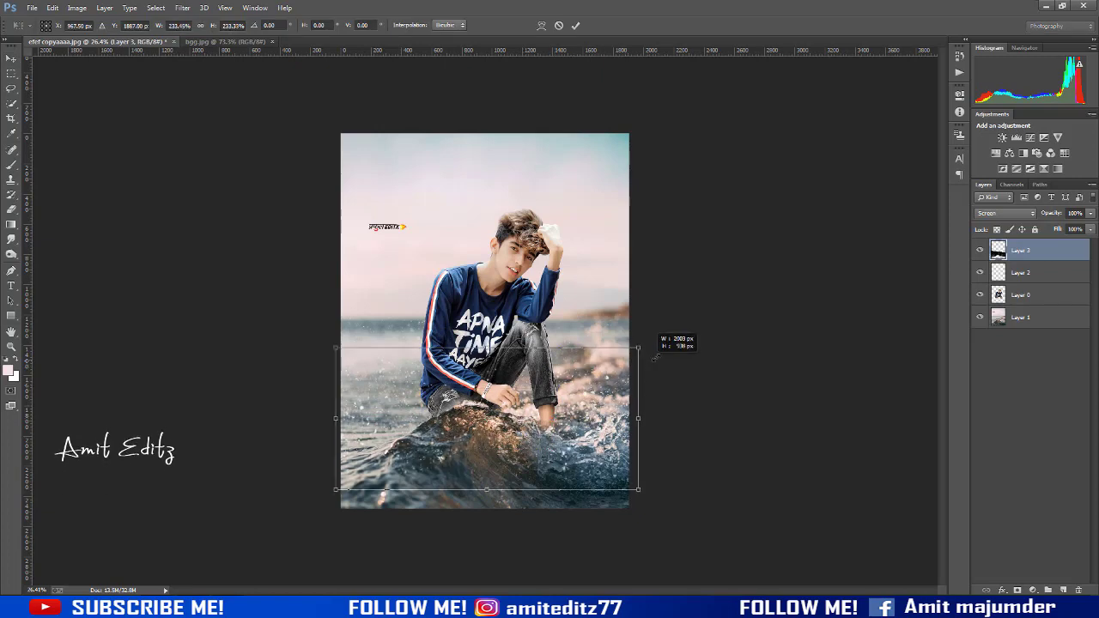
left_click_drag(558, 428, 558, 410)
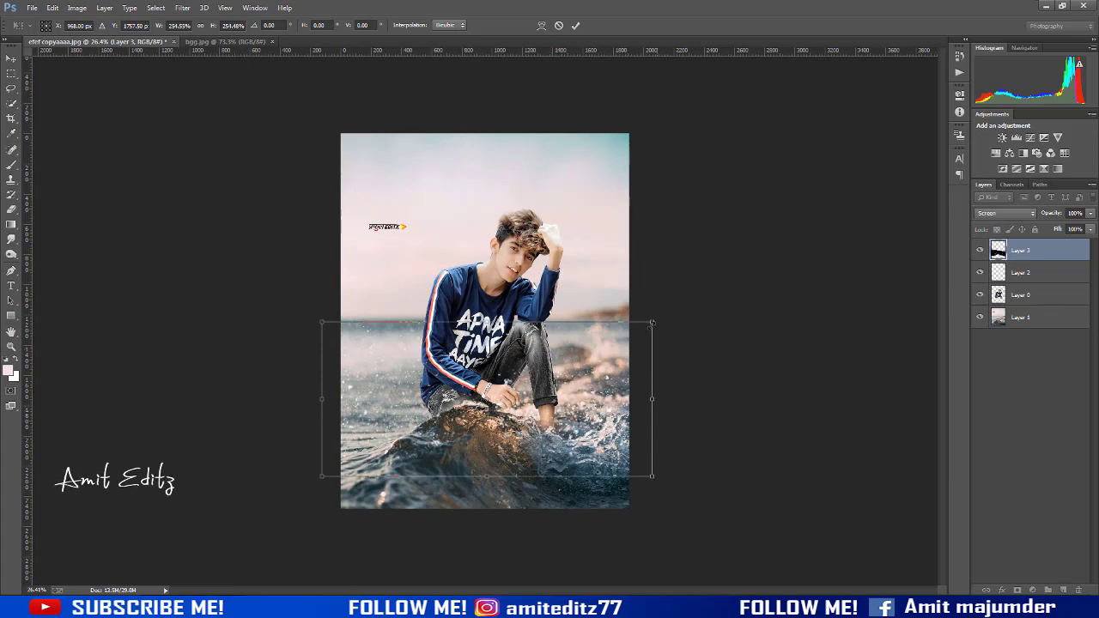
left_click_drag(652, 324, 642, 323)
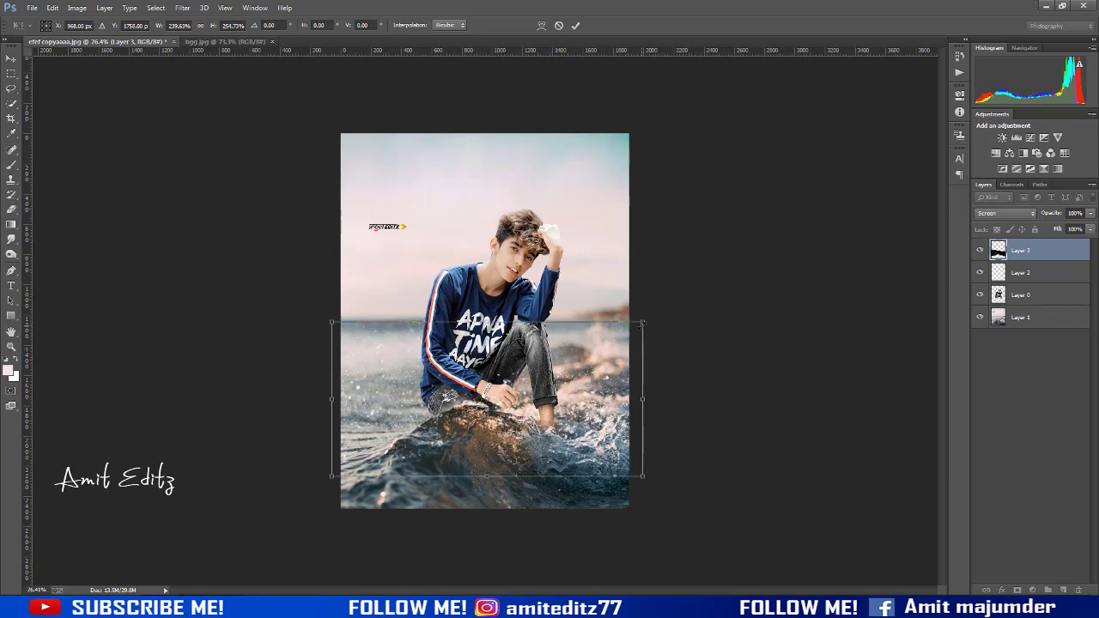
key("Return")
Nudge the splash layer slightly down and check its placement
scroll(515, 413, "up", 2)
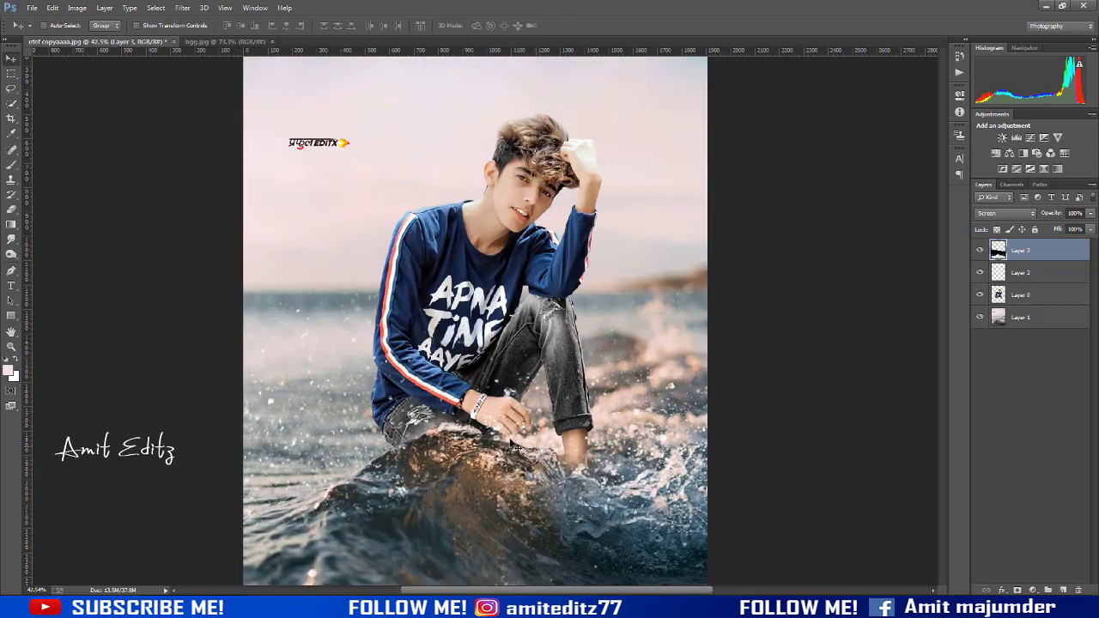
key("Down")
key("Down")
key("Down")
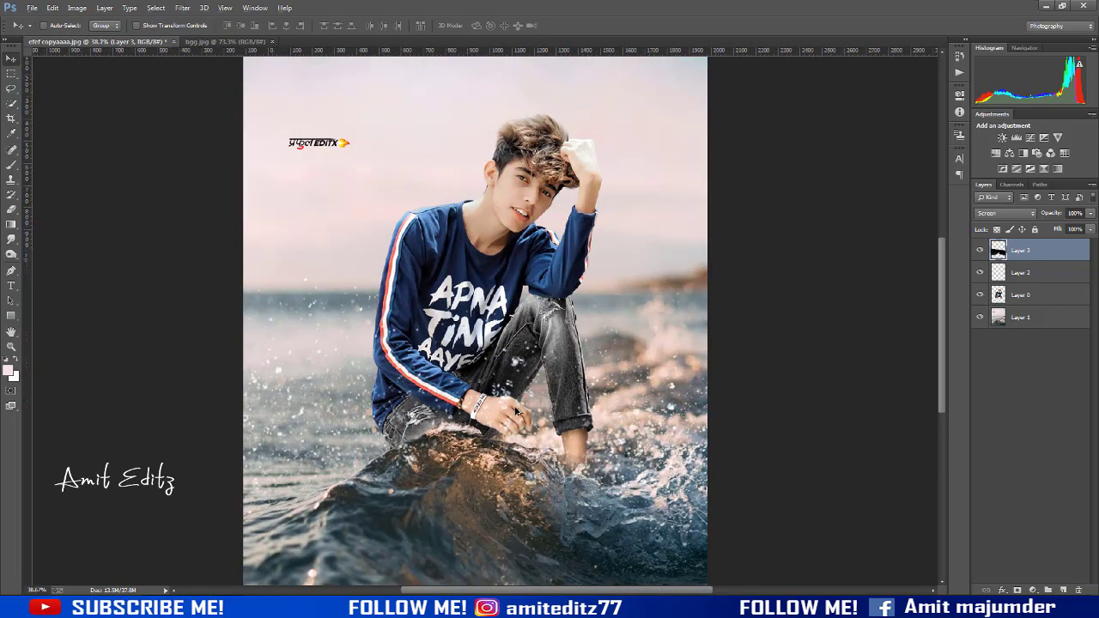
scroll(517, 413, "down", 2)
scroll(517, 412, "up", 1)
scroll(518, 410, "up", 1)
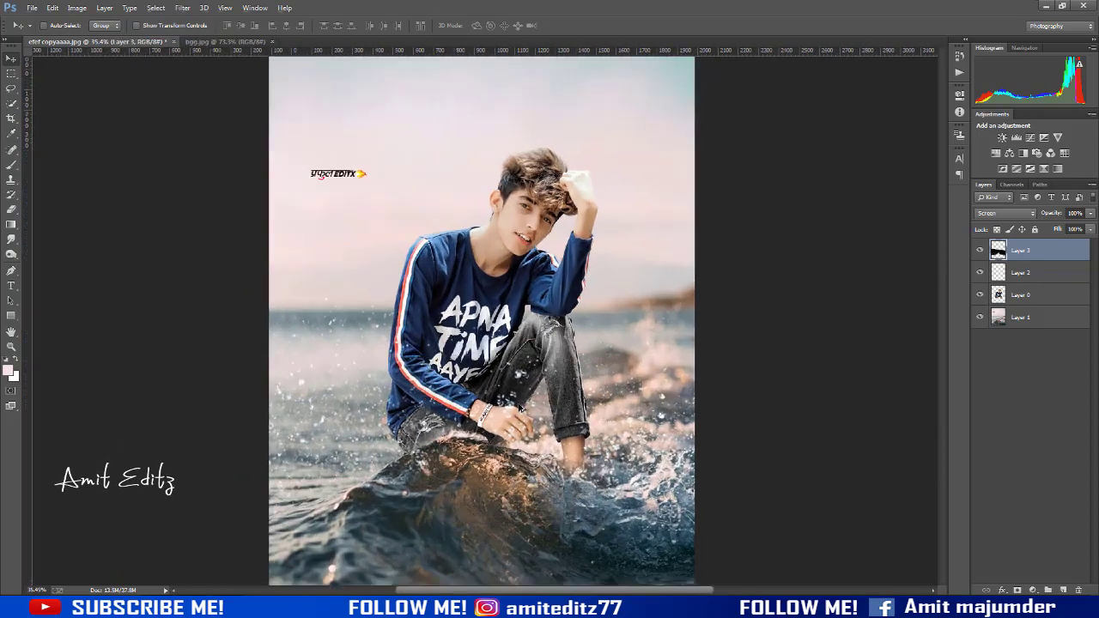
scroll(518, 411, "down", 1)
scroll(518, 410, "down", 1)
scroll(756, 383, "down", 1)
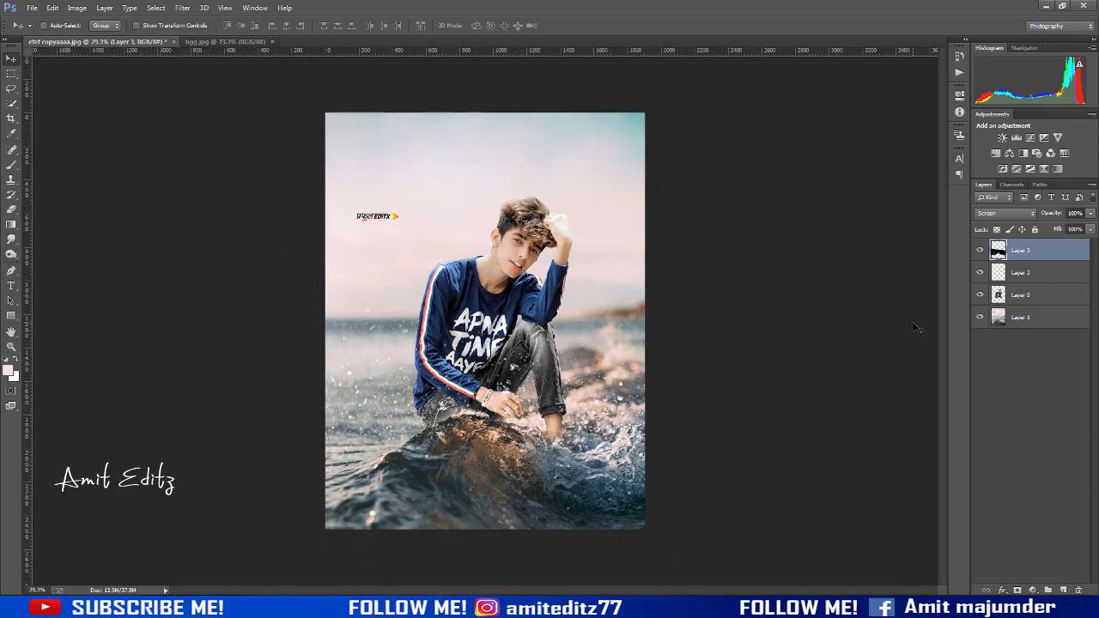
Stamp a merged copy of all layers and crop the canvas to the image edges
key("ctrl+shift+alt+n")
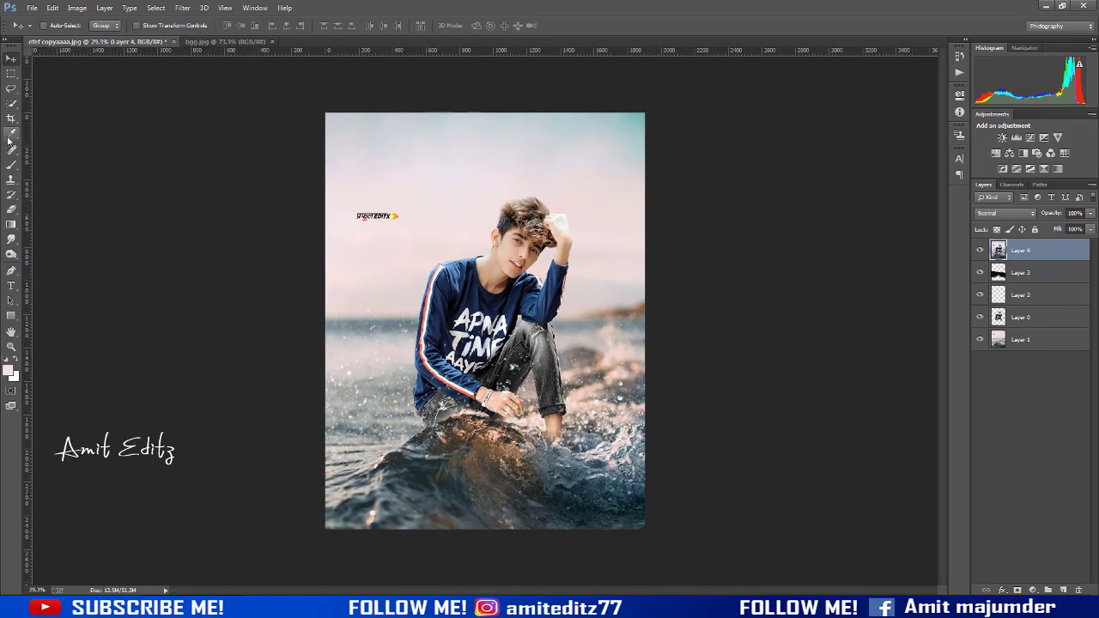
key("c")
left_click(520, 116)
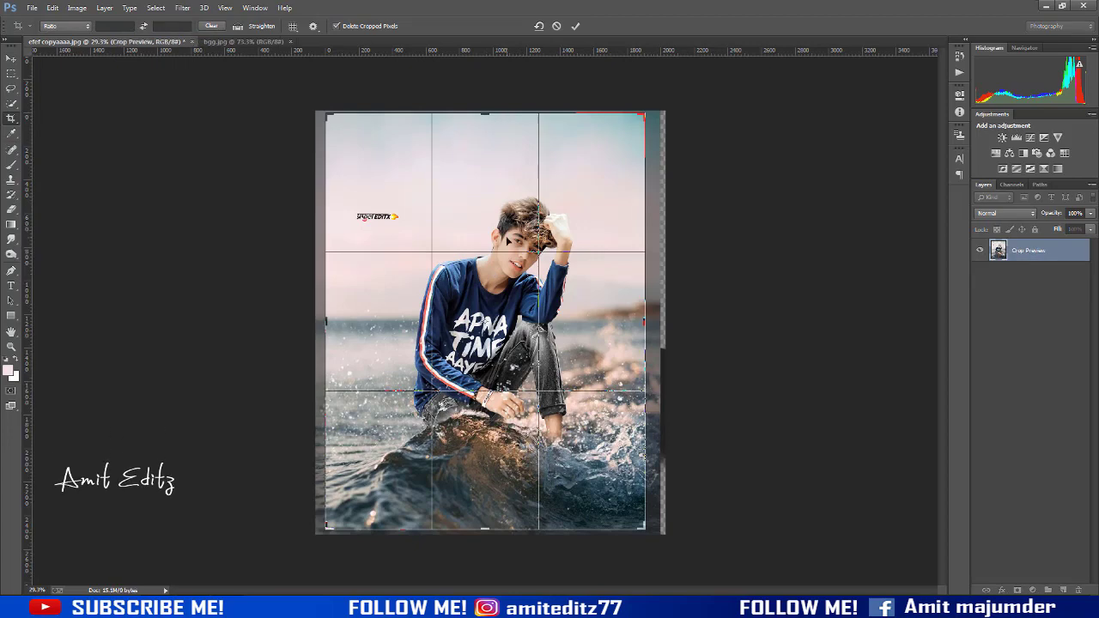
key("Return")
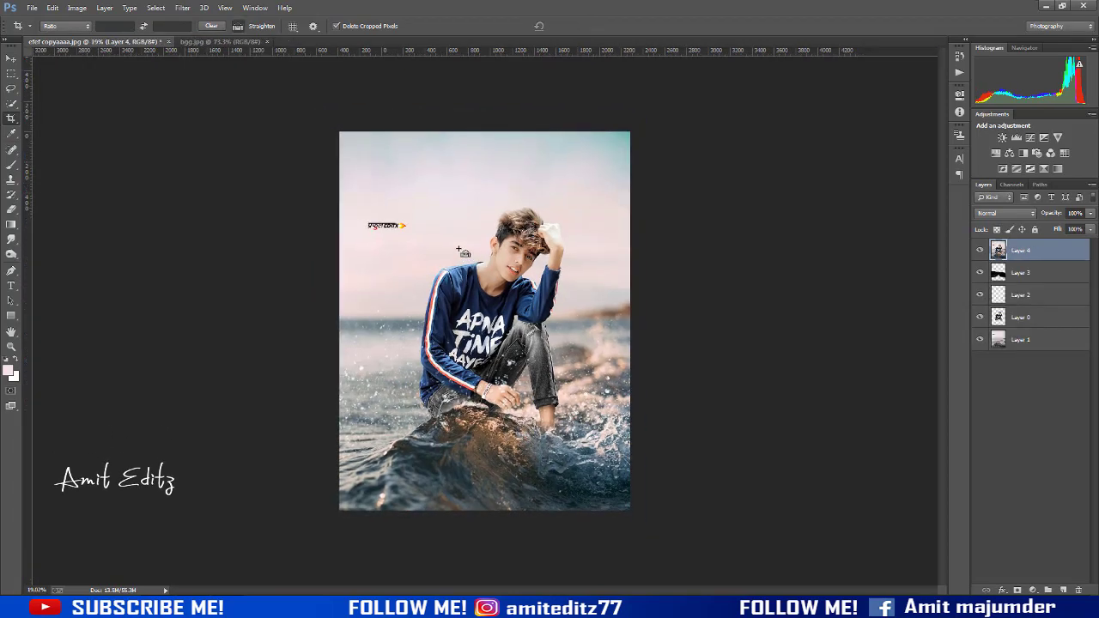
Zoom in slightly and launch the Camera Raw Filter
key("ctrl+plus")
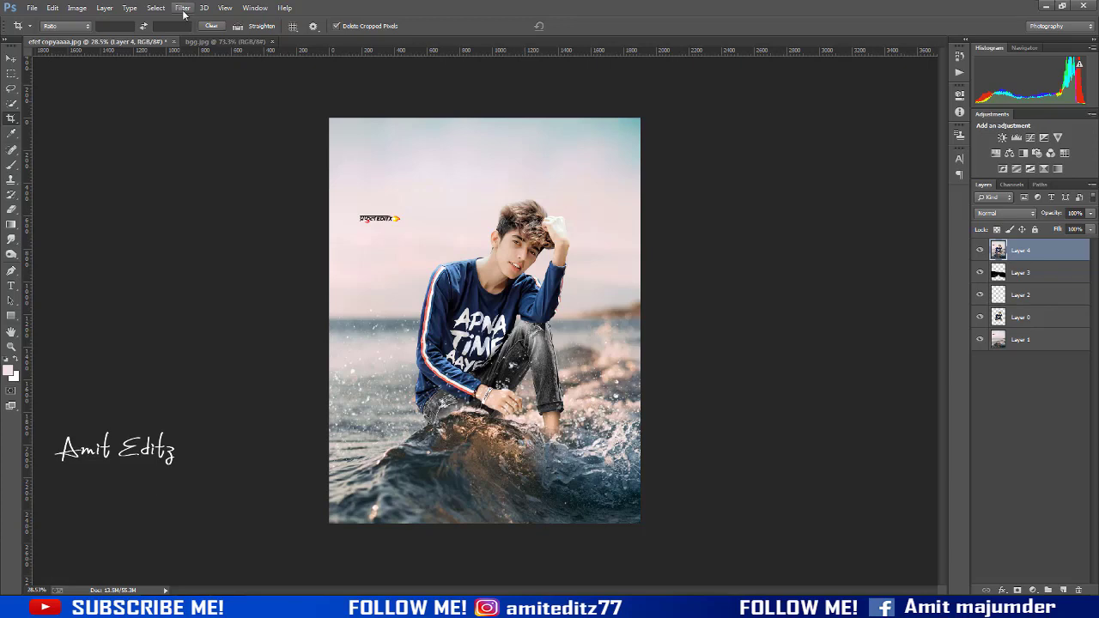
left_click(183, 8)
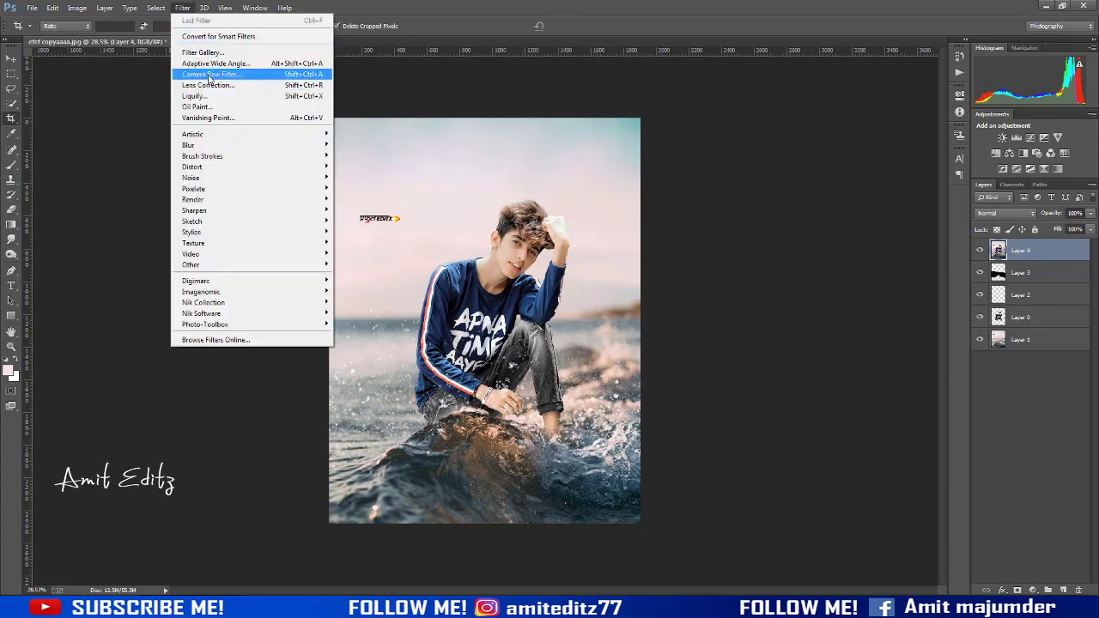
left_click(206, 74)
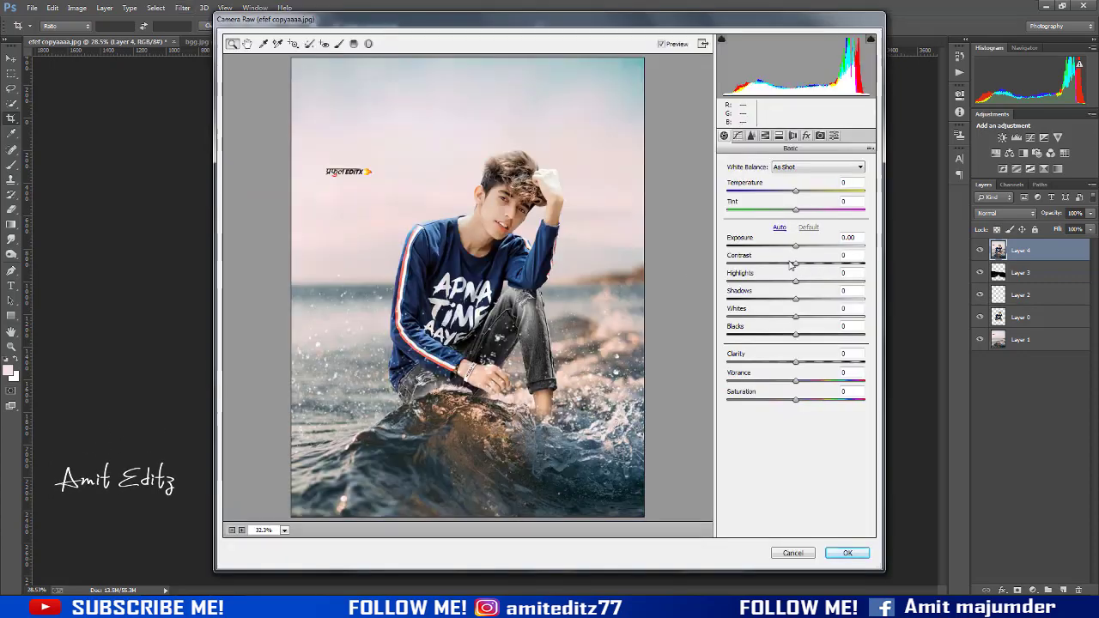
In Camera Raw's Basic panel, add contrast, brighten whites, set blacks and increase clarity
mouse_move(791, 266)
left_mouse_down()
mouse_move(799, 263)
mouse_move(791, 289)
mouse_move(818, 300)
left_mouse_up()
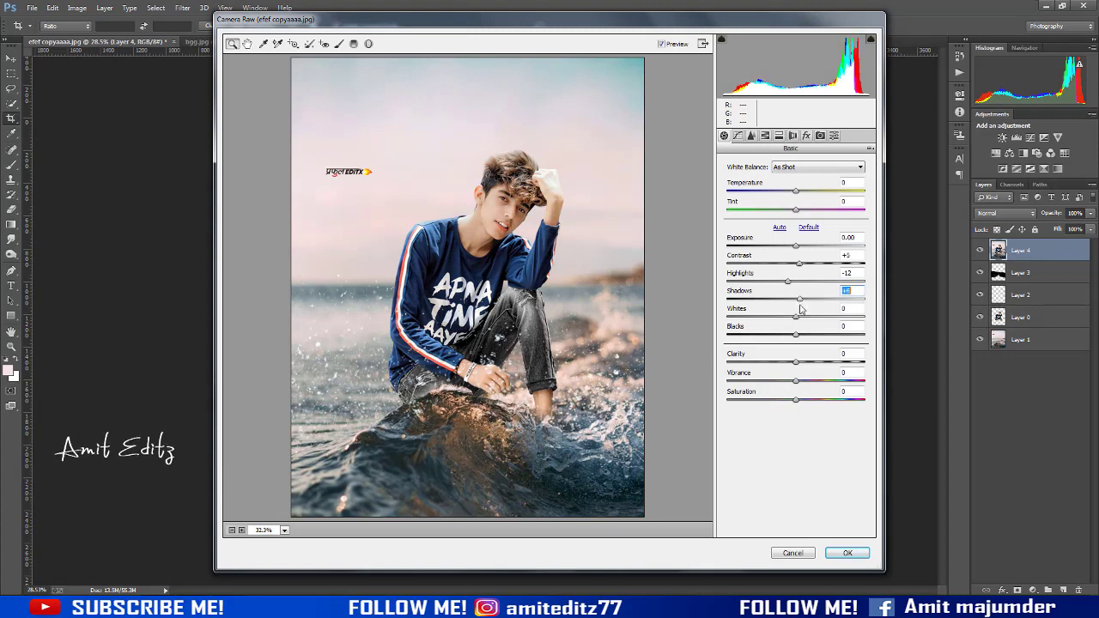
left_click_drag(796, 317, 812, 334)
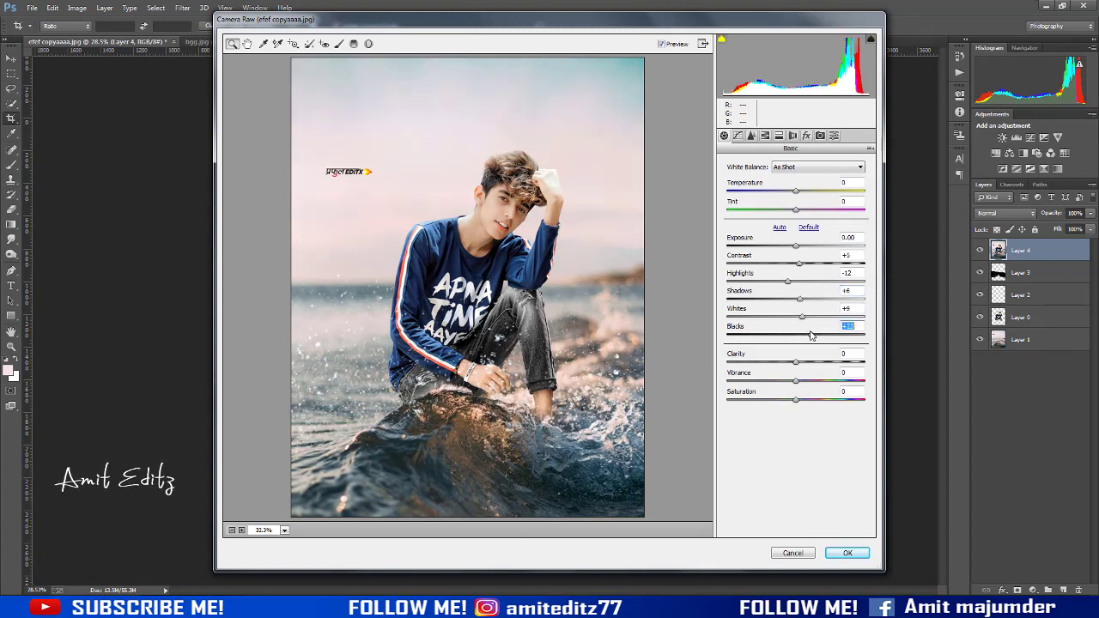
left_click_drag(794, 362, 802, 367)
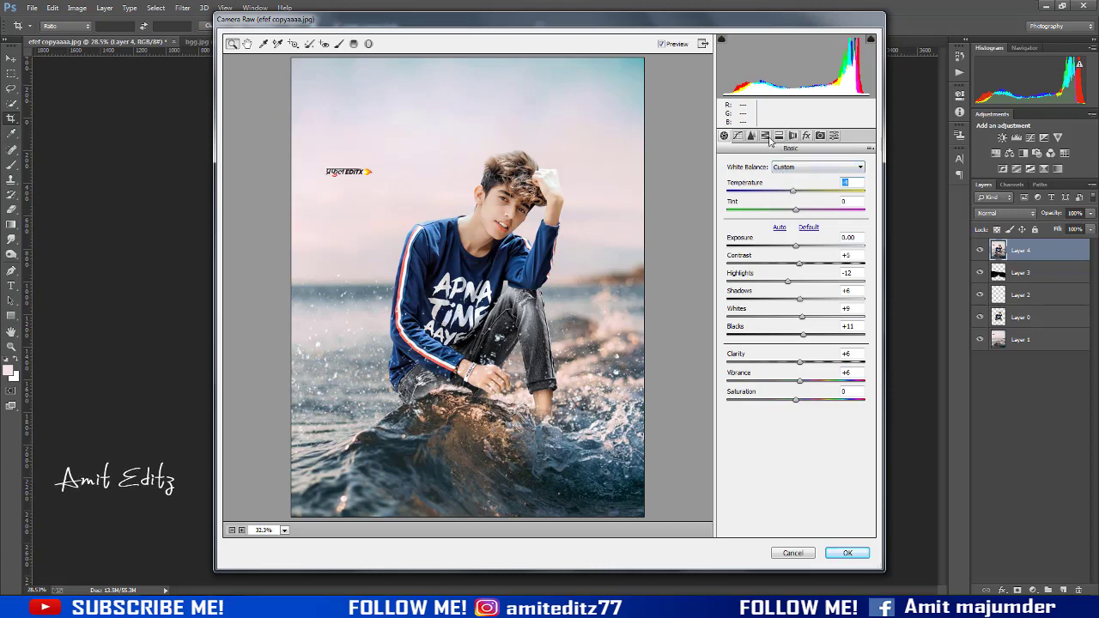
Boost blue and aqua saturation and slightly darken orange luminance in HSL
left_click(767, 138)
left_click(729, 180)
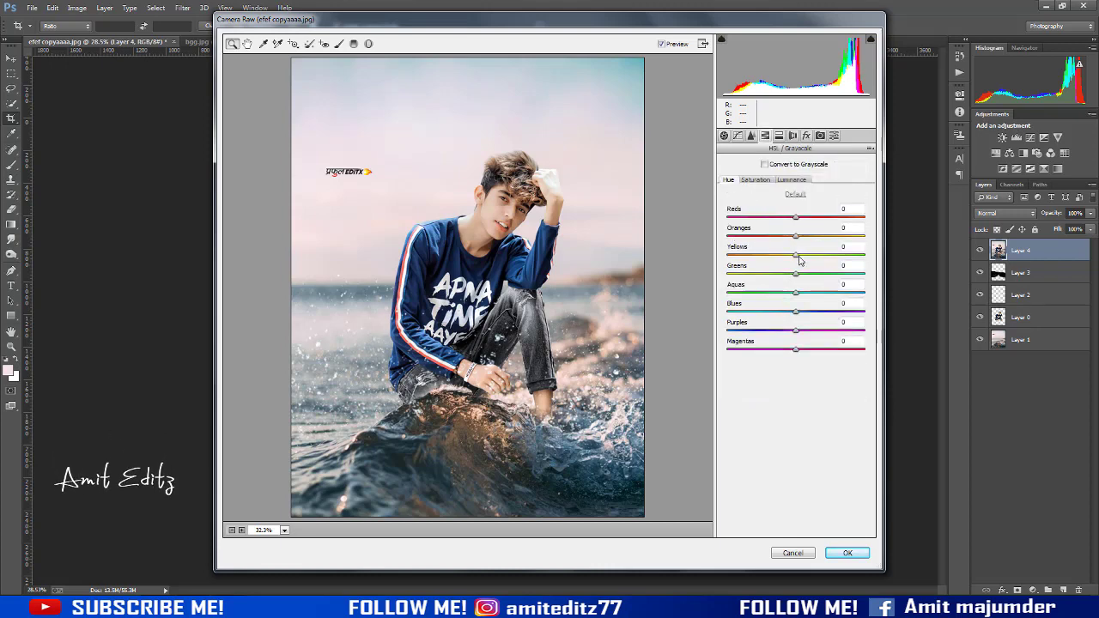
left_click(757, 180)
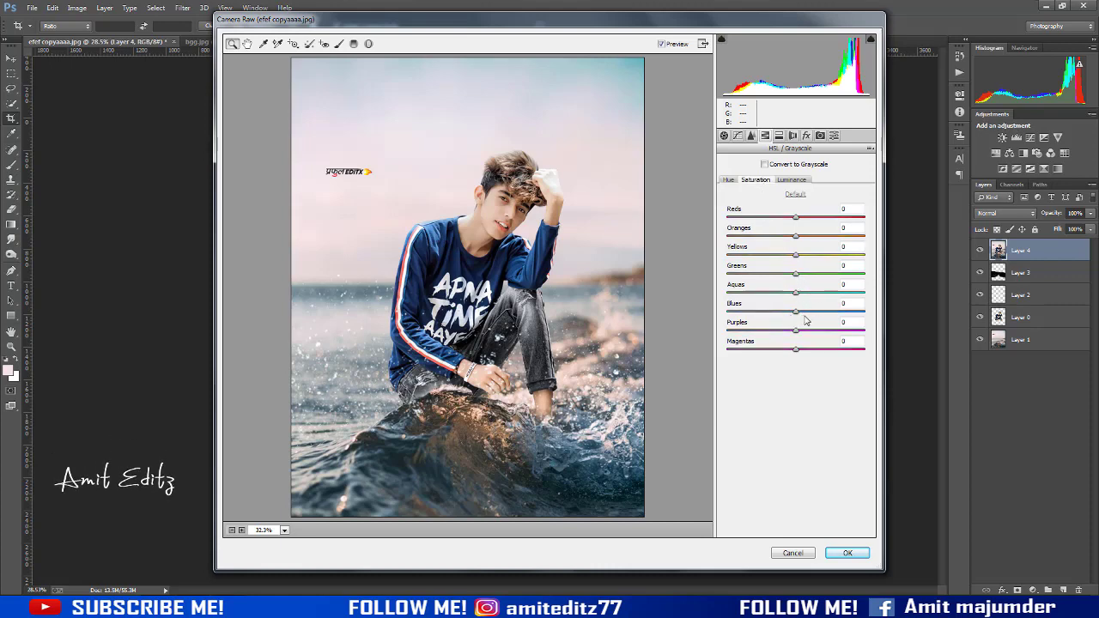
mouse_move(797, 312)
left_mouse_down()
mouse_move(809, 311)
mouse_move(807, 293)
left_mouse_up()
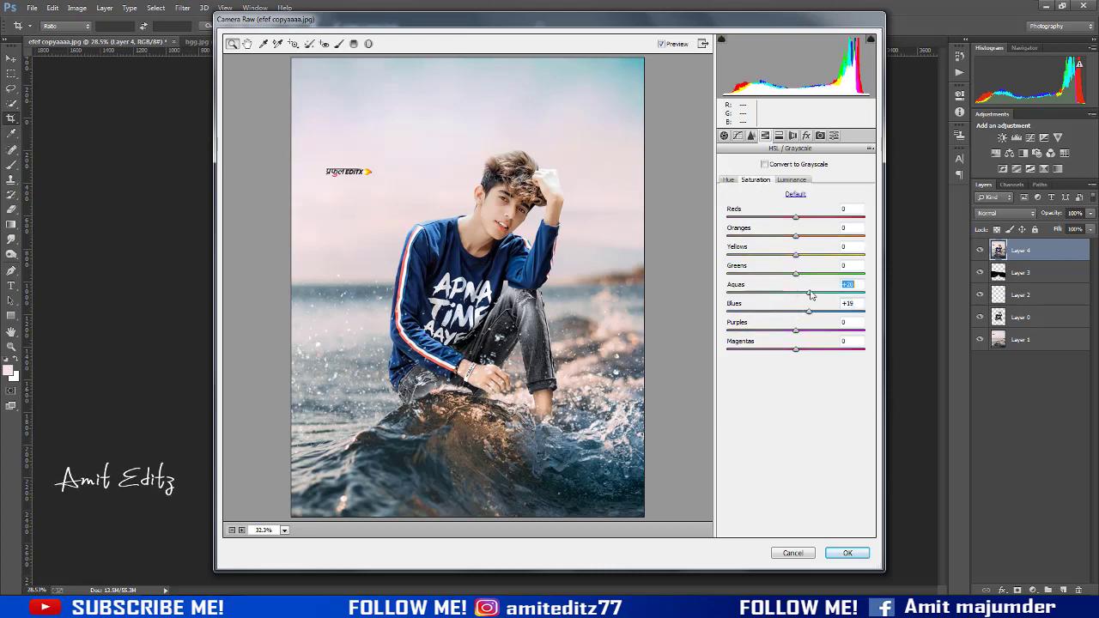
left_click(792, 181)
left_click_drag(812, 238, 801, 238)
Add a light edge vignette and apply the Camera Raw grading
left_click(807, 135)
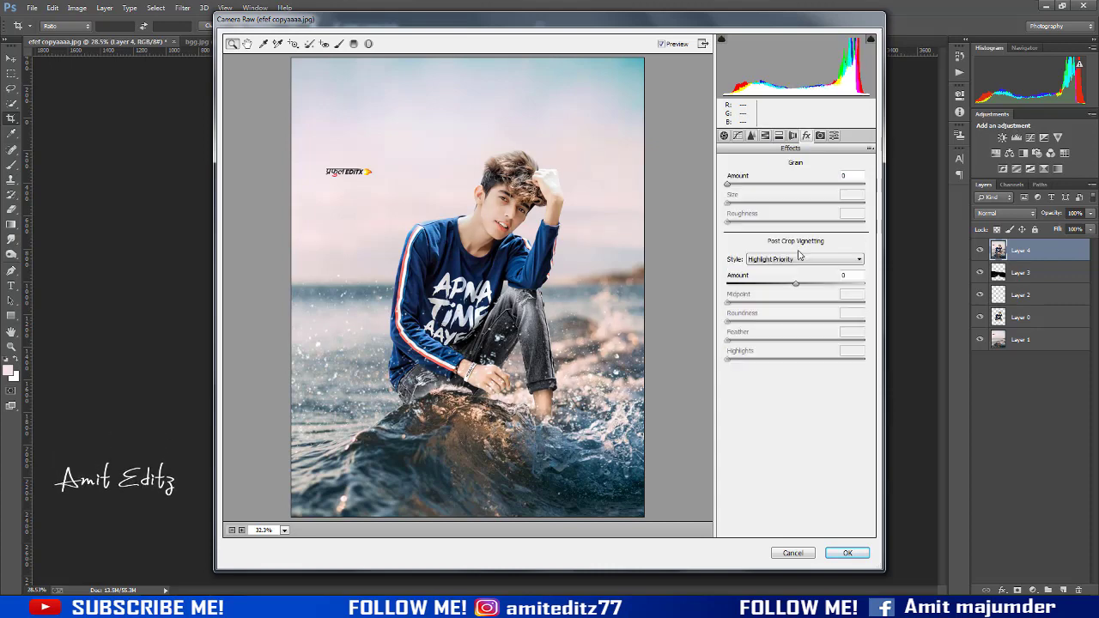
left_click_drag(796, 283, 788, 283)
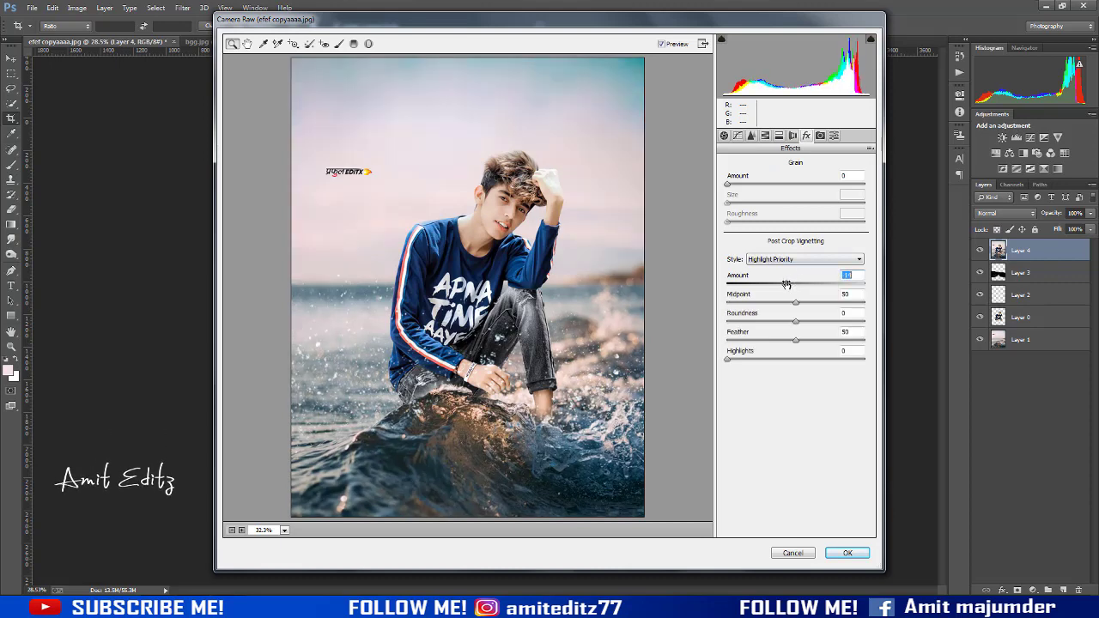
left_click_drag(787, 283, 793, 285)
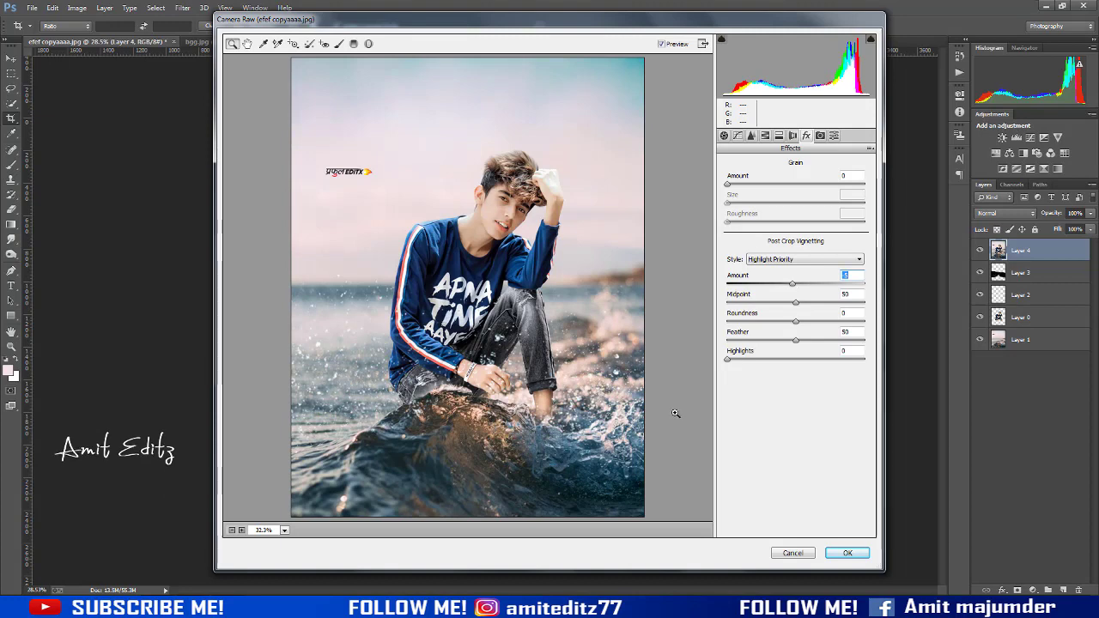
left_click(846, 555)
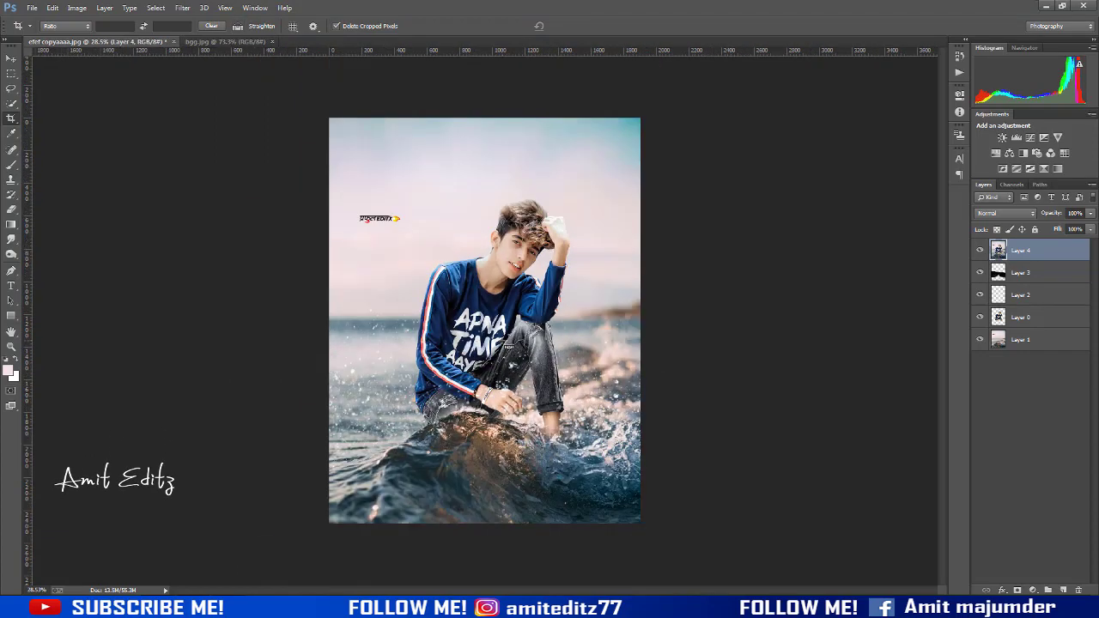
Zoom into the boy's face, sample his skin tone, and set a 6%-opacity brush
scroll(511, 317, "up", 5)
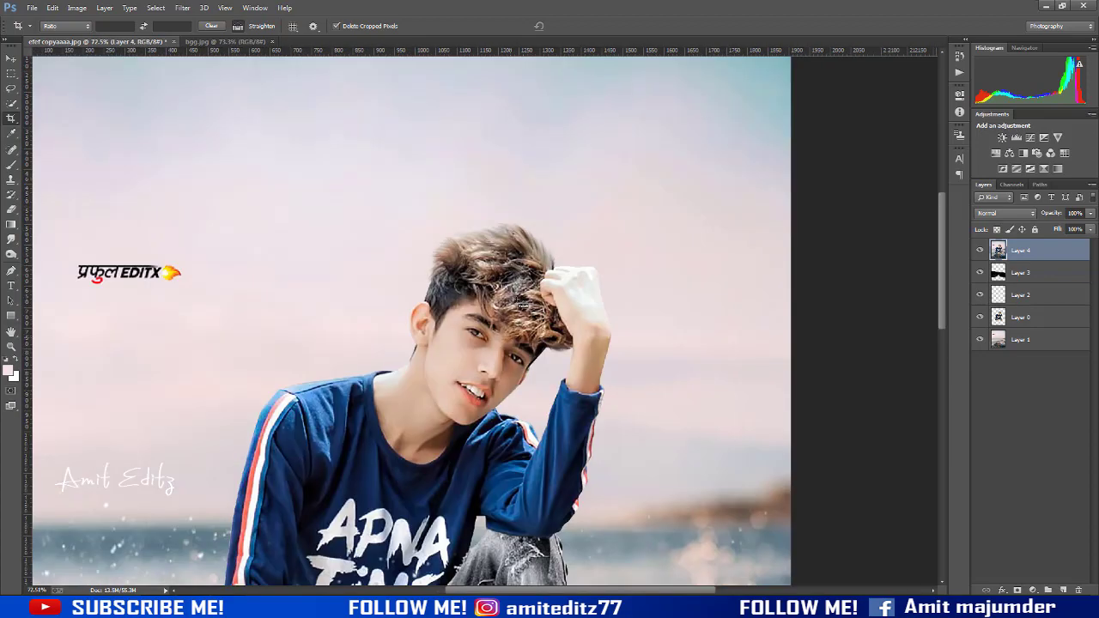
scroll(523, 305, "up", 3)
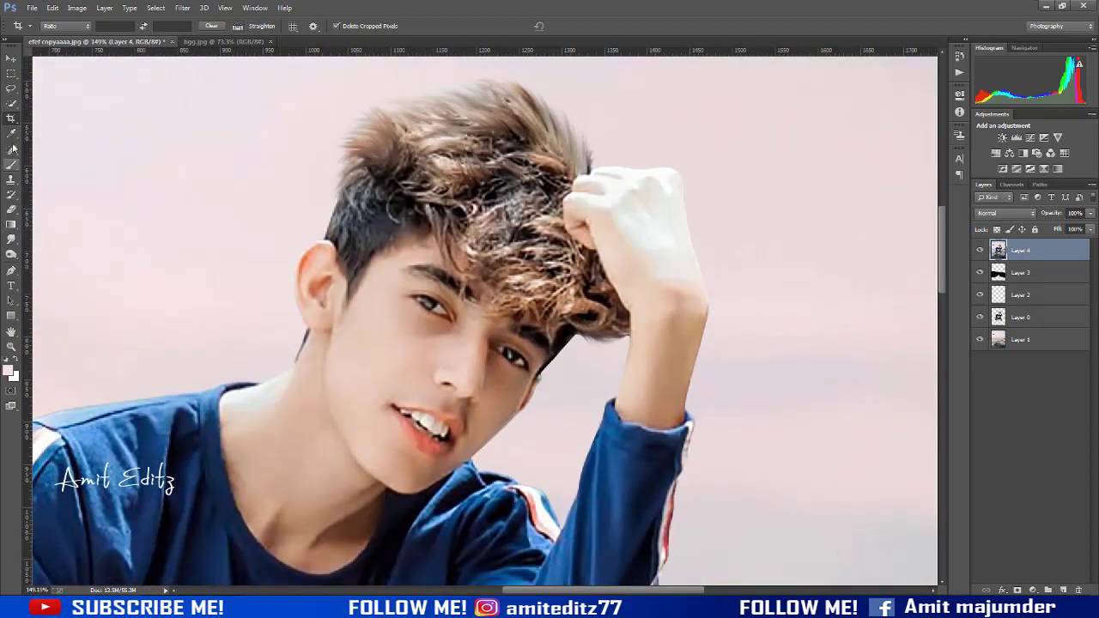
left_click(11, 133)
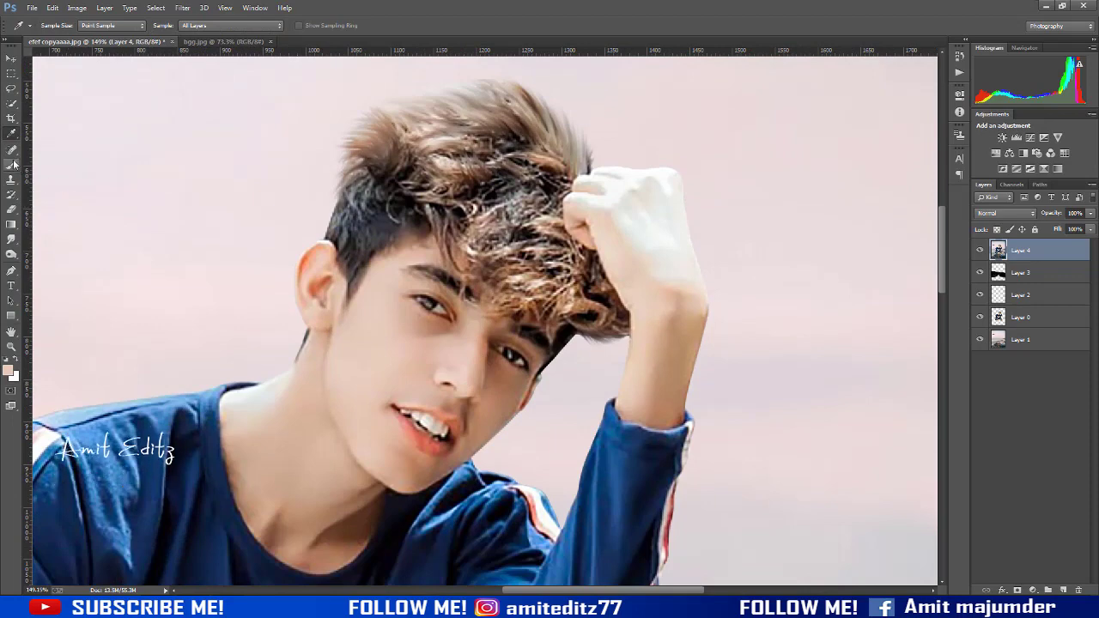
key("b")
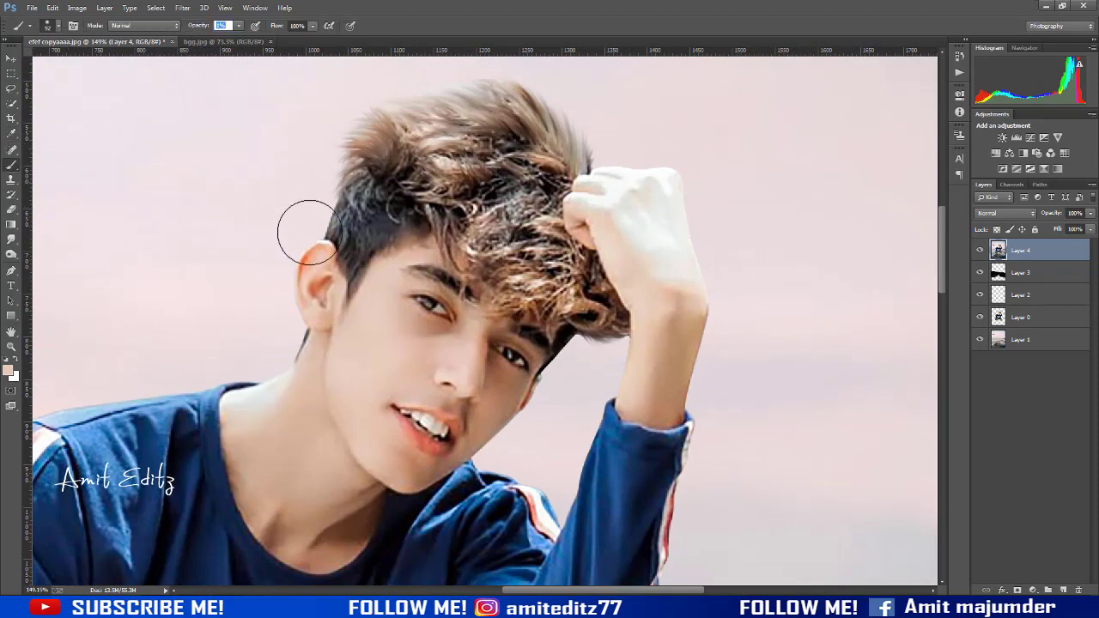
type("6")
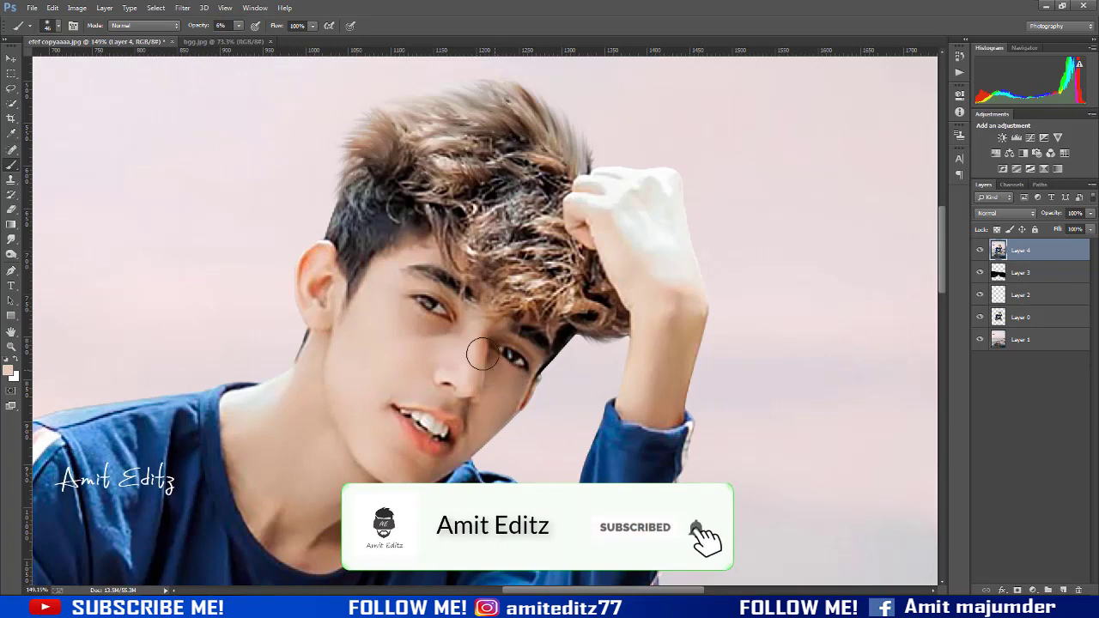
scroll(334, 460, "down", 2)
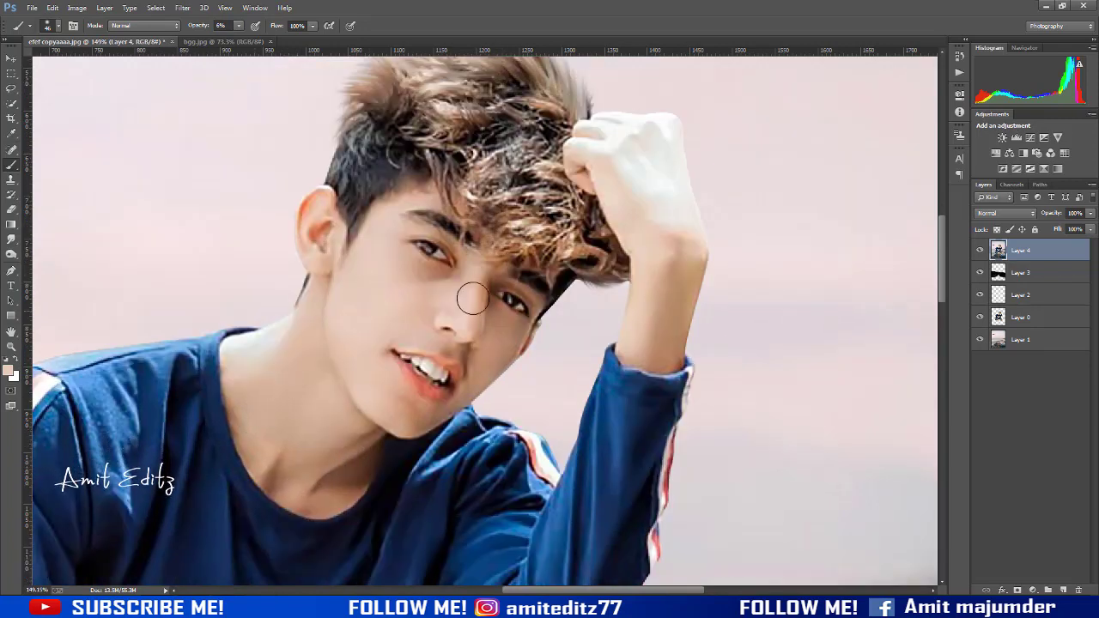
scroll(473, 298, "down", 3)
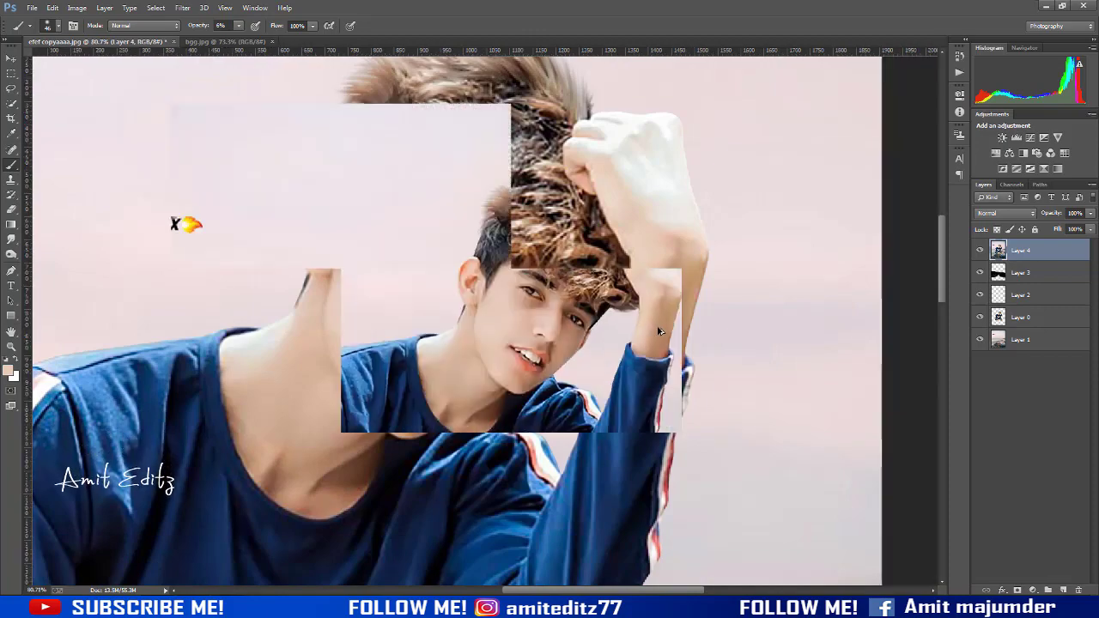